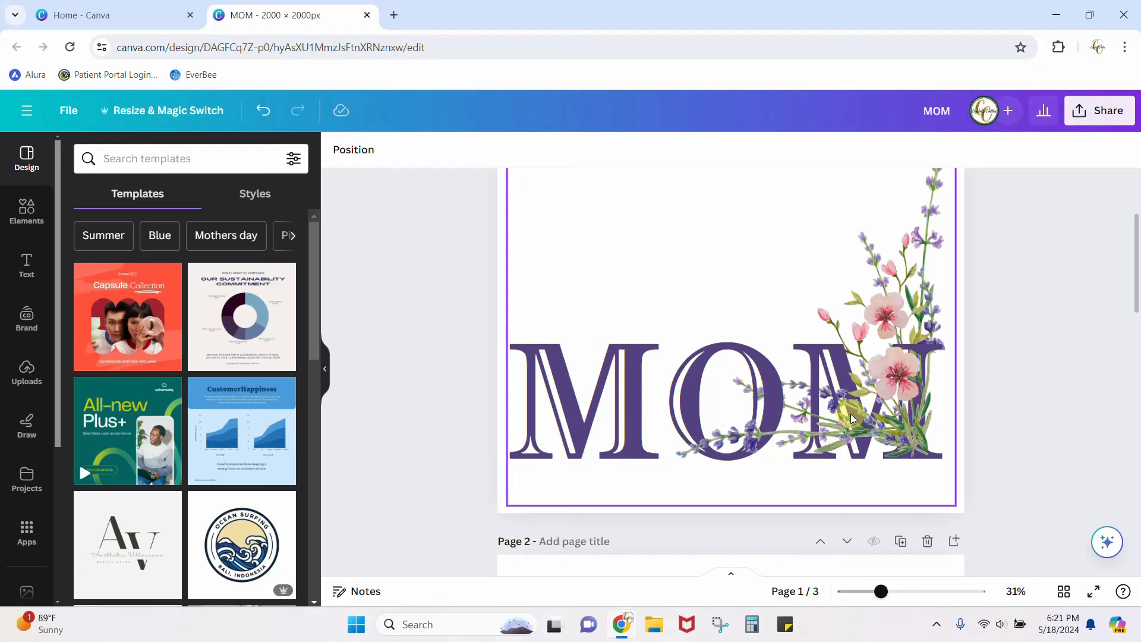
- Duplicate the grouped MOM floral design on page 1 and place the copy on blank page 2
left_click(1070, 395)
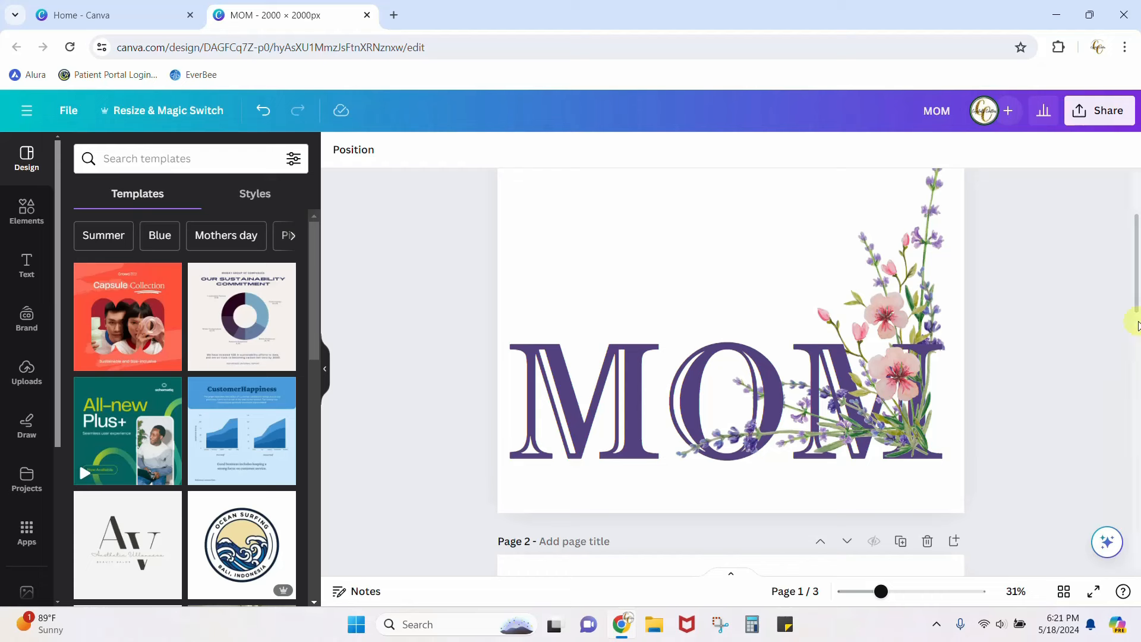
scroll(1137, 326, "up", 2)
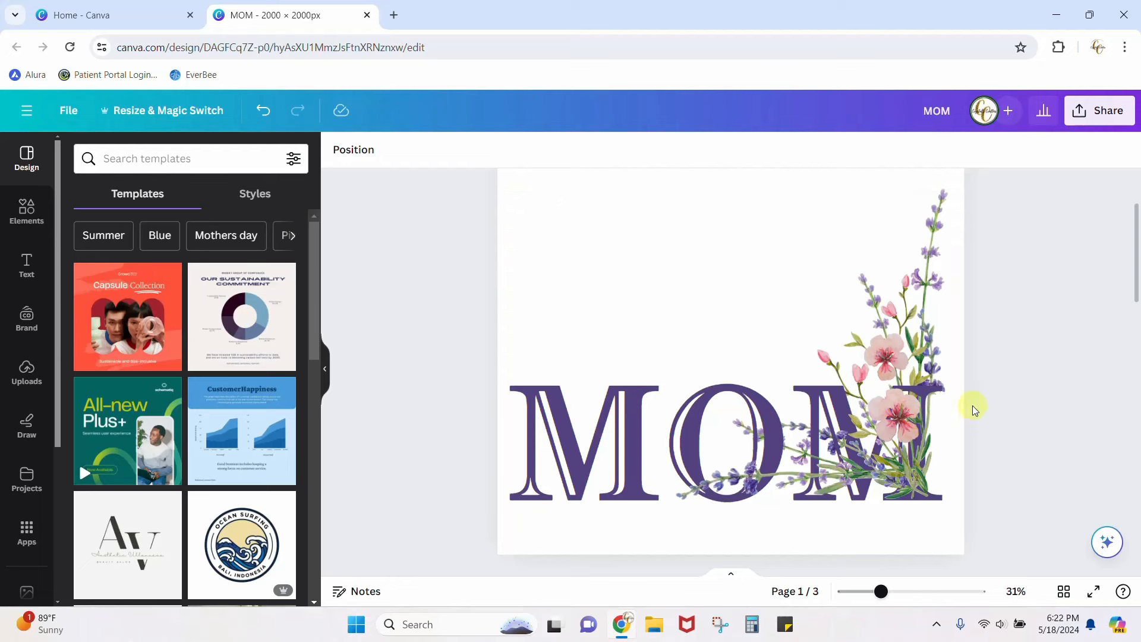
left_click(635, 469)
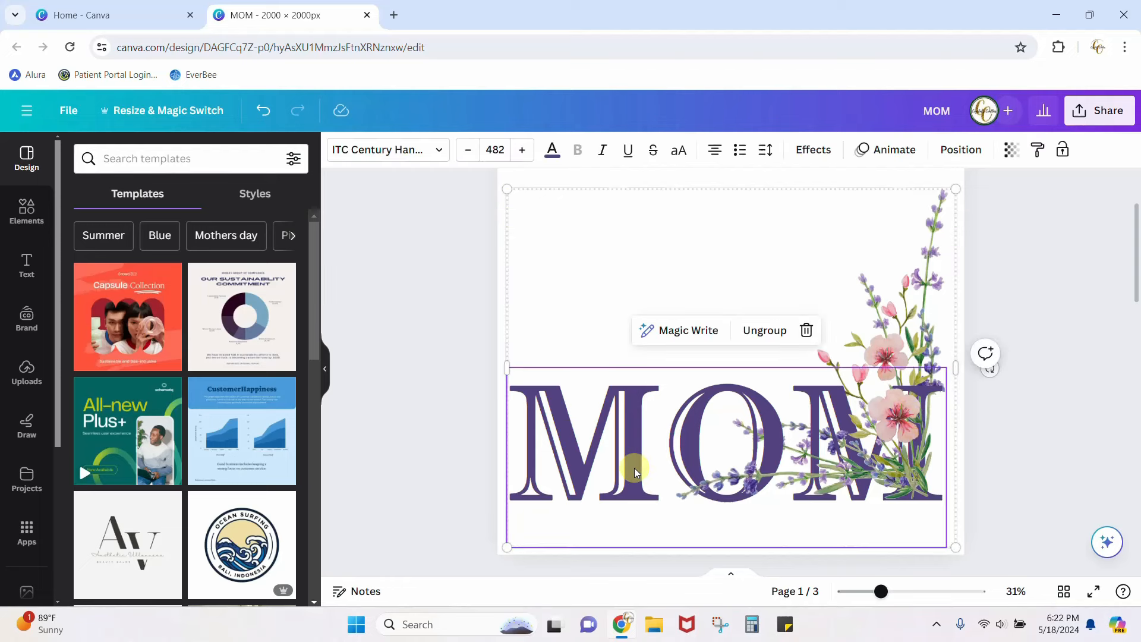
right_click(633, 468)
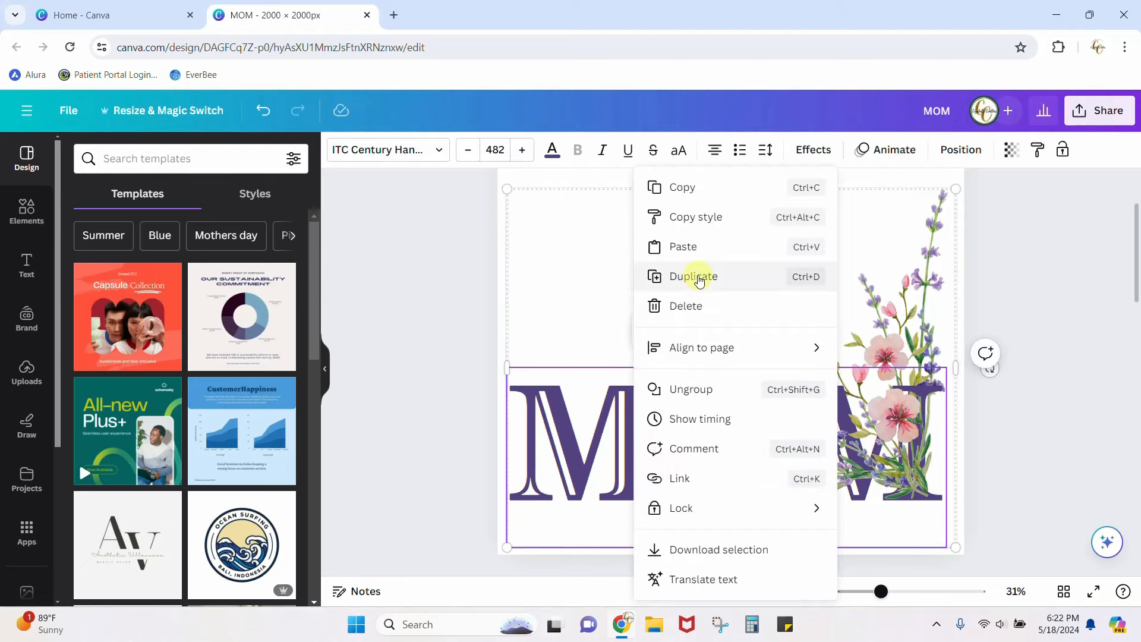
left_click(701, 277)
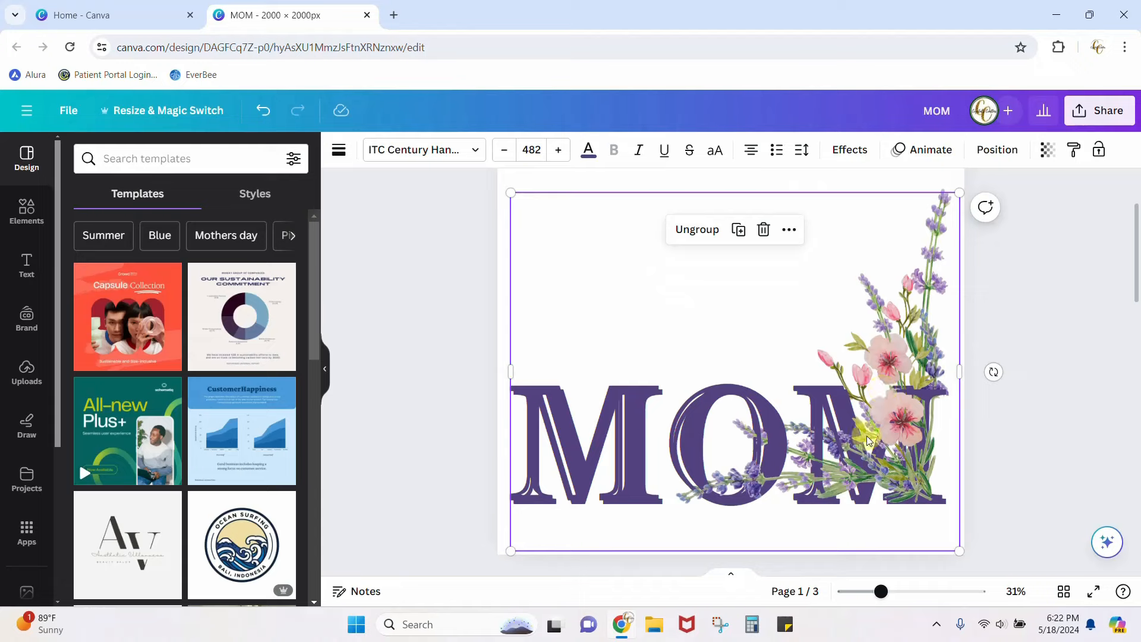
left_click_drag(867, 436, 862, 612)
scroll(1038, 429, "down", 5)
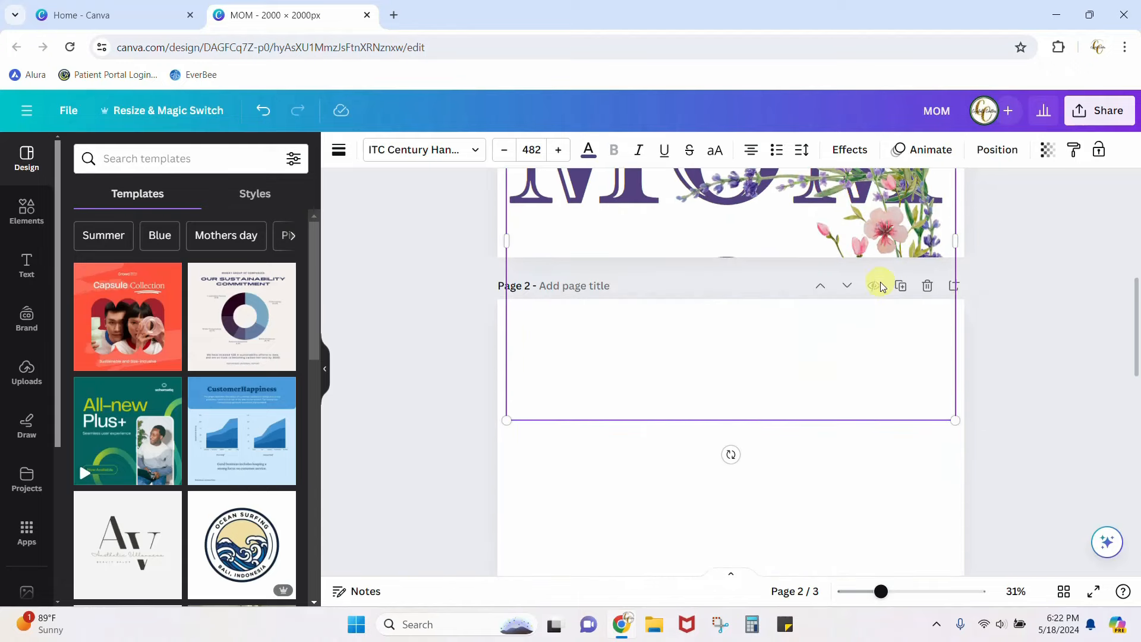
left_click_drag(880, 288, 876, 503)
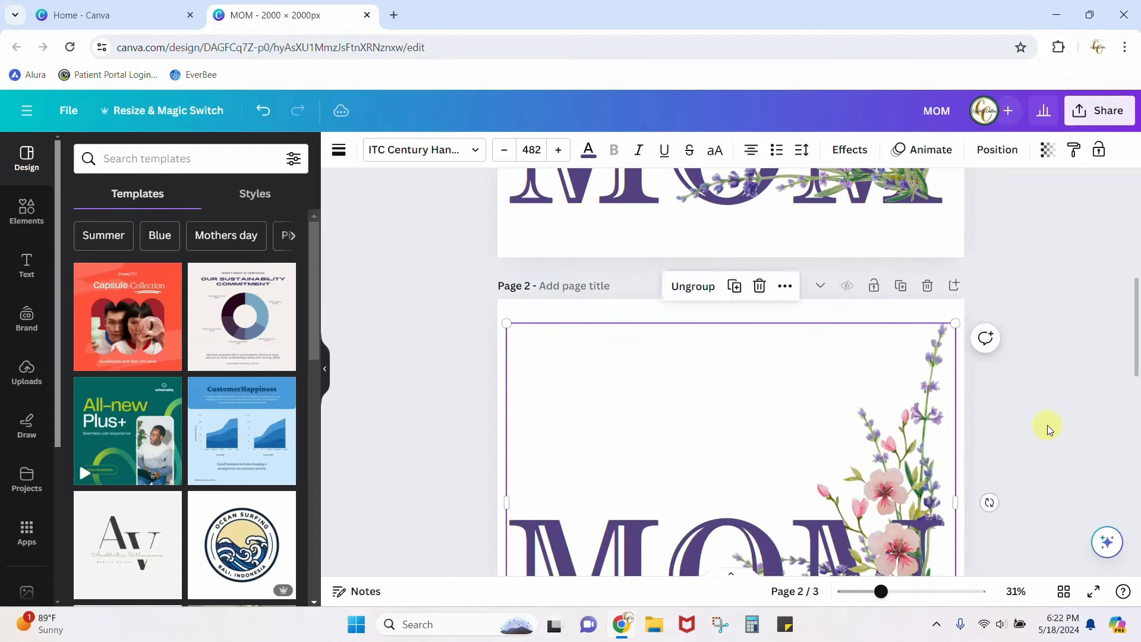
- Delete both floral graphics from the copied group on page 2, leaving only the MOM text
scroll(1049, 427, "down", 3)
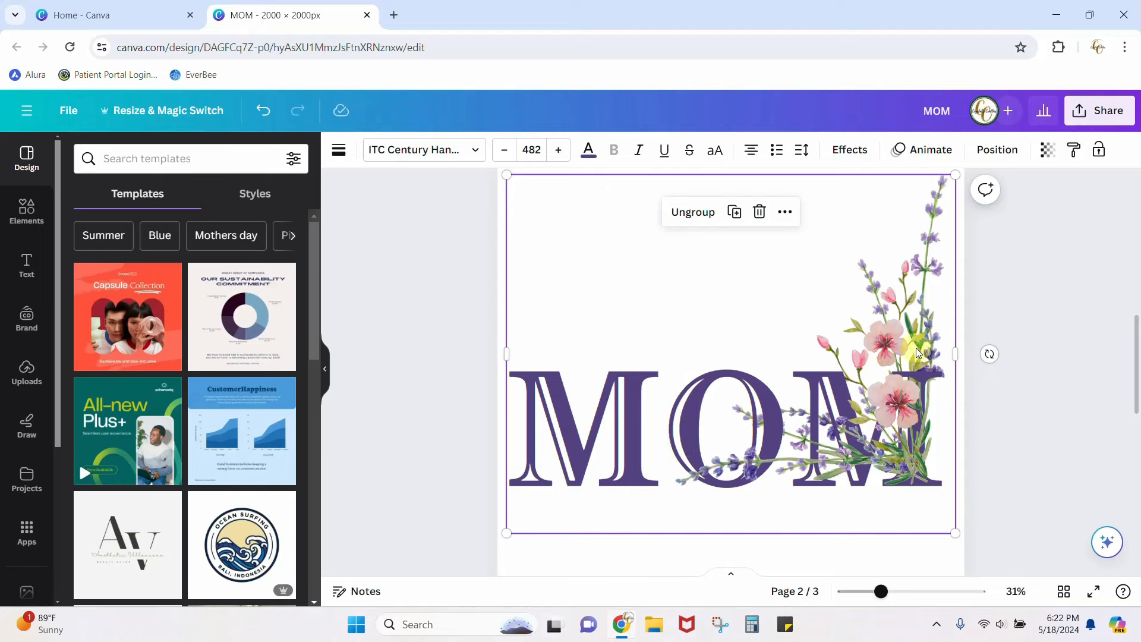
left_click(910, 318)
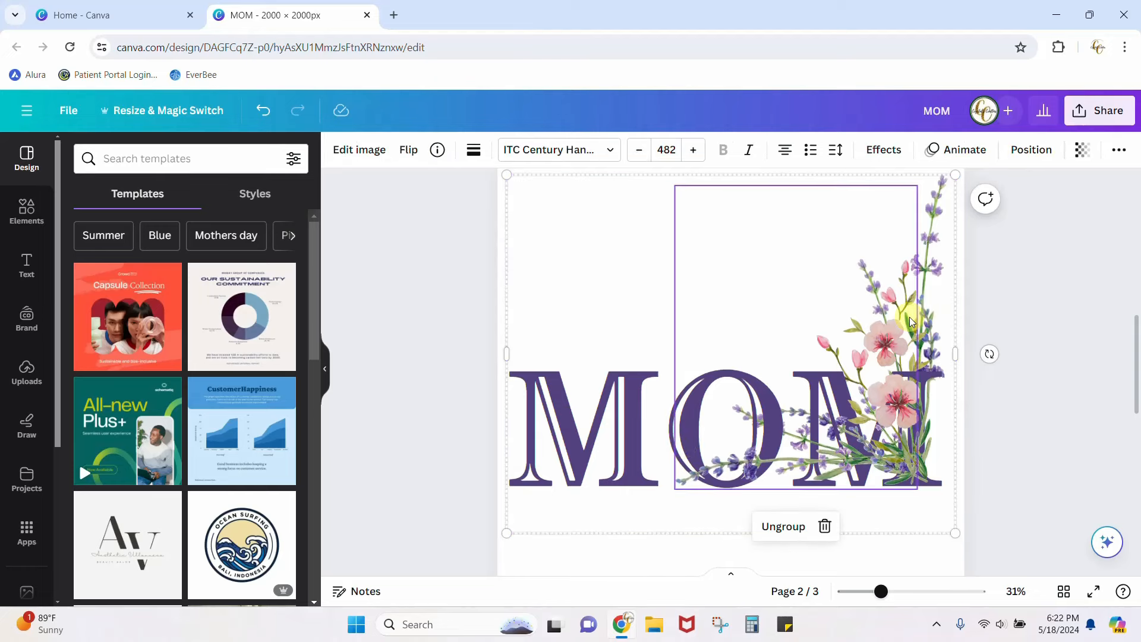
key("Delete")
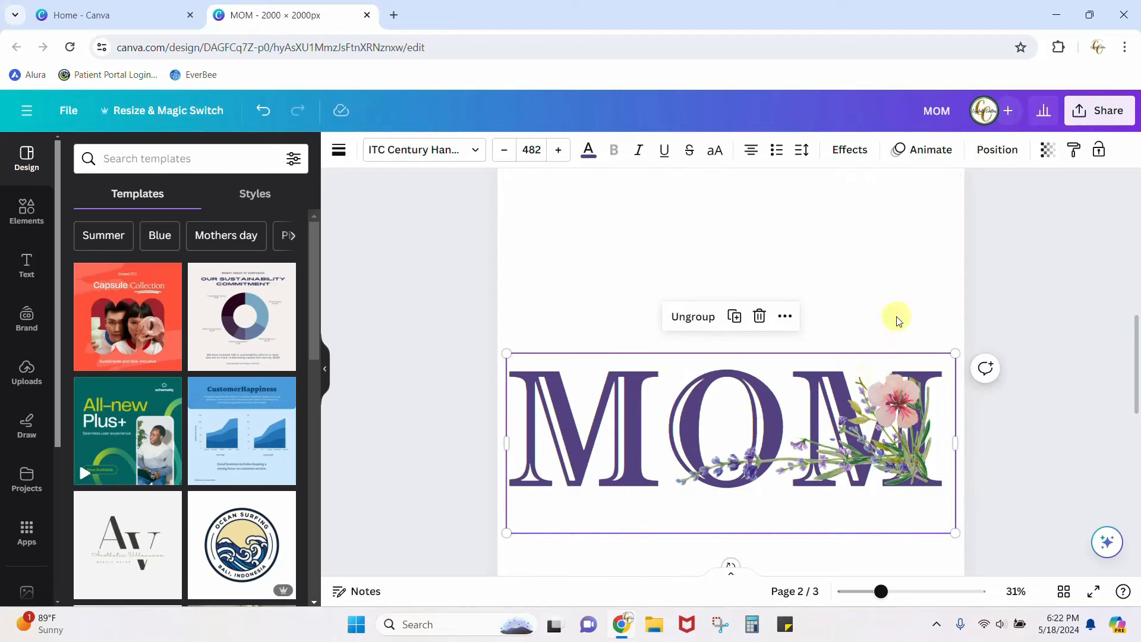
left_click(773, 451)
key("Delete")
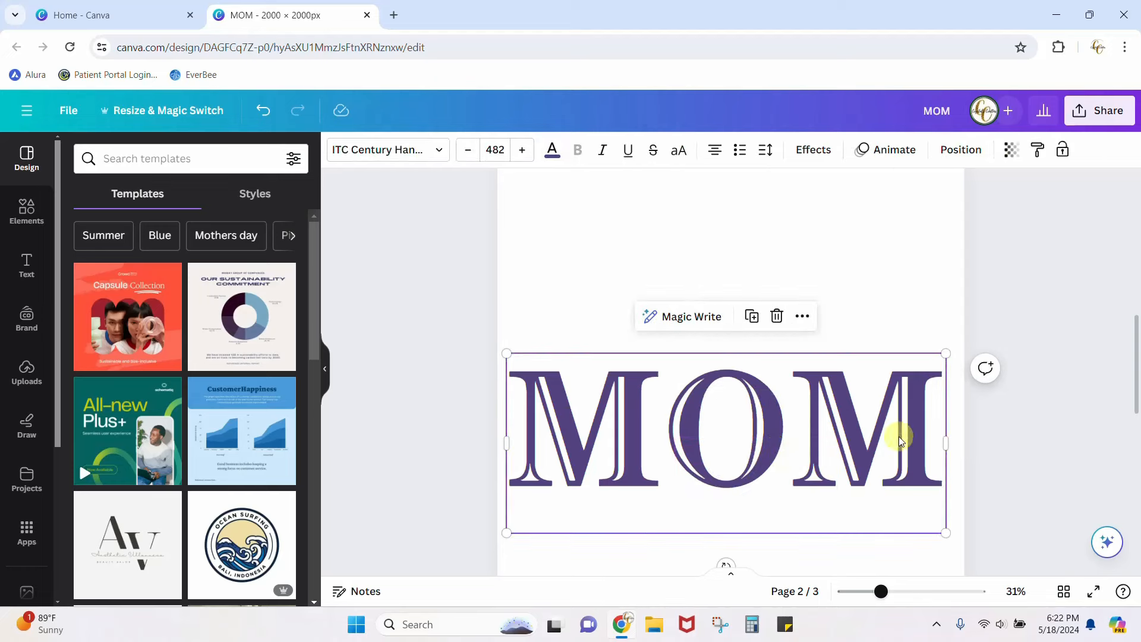
- Shift the MOM text on page 2 slightly up and toward the page's right edge, and check its font
left_click(1068, 390)
mouse_move(911, 450)
left_mouse_down()
mouse_move(909, 395)
mouse_move(919, 449)
left_mouse_up()
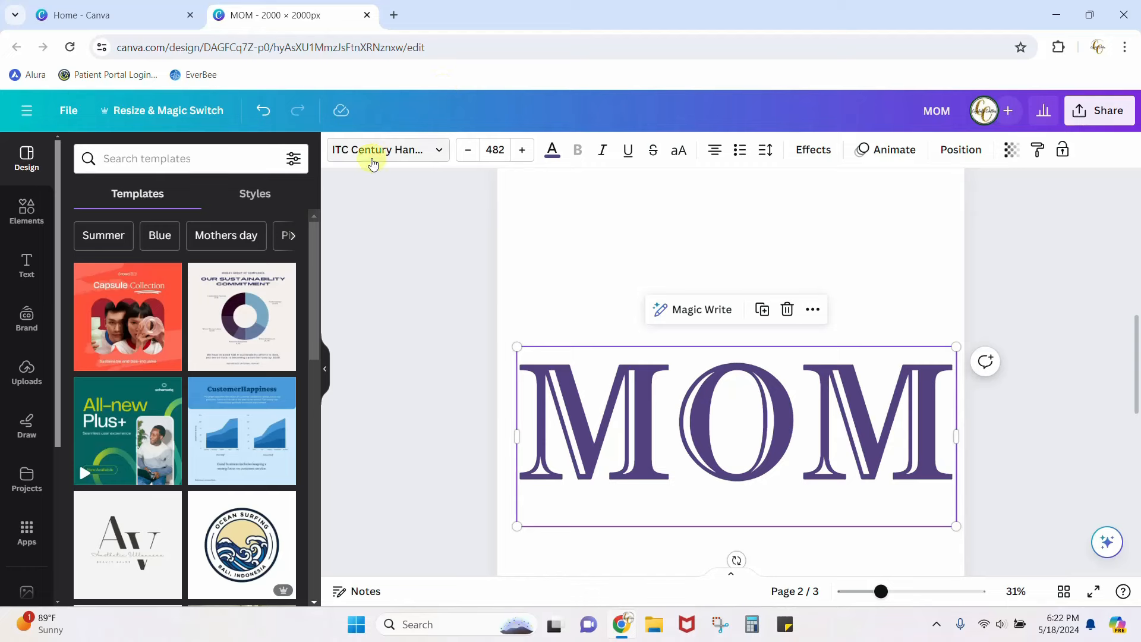
left_click(439, 154)
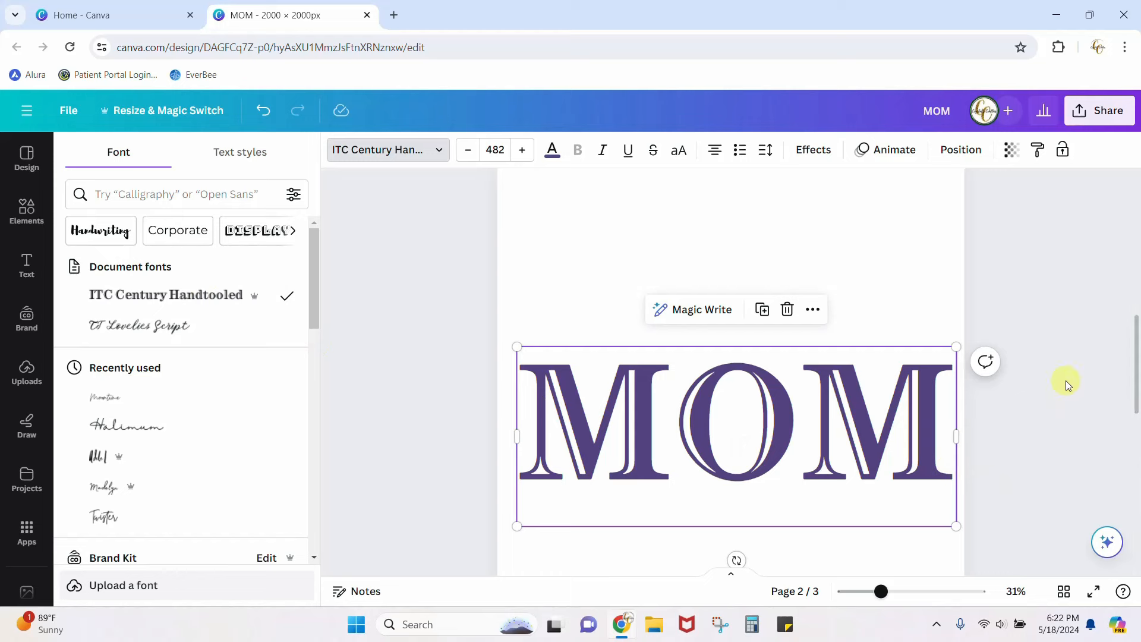
key("Escape")
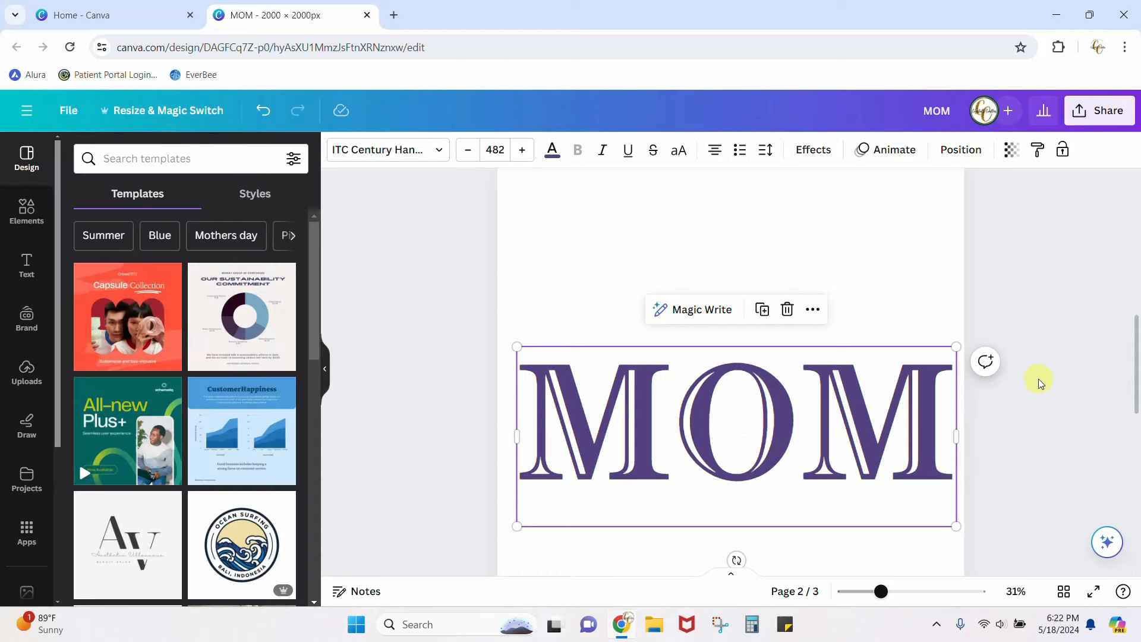
- Search the elements library for "flowers" and limit the results to graphics
left_click(26, 211)
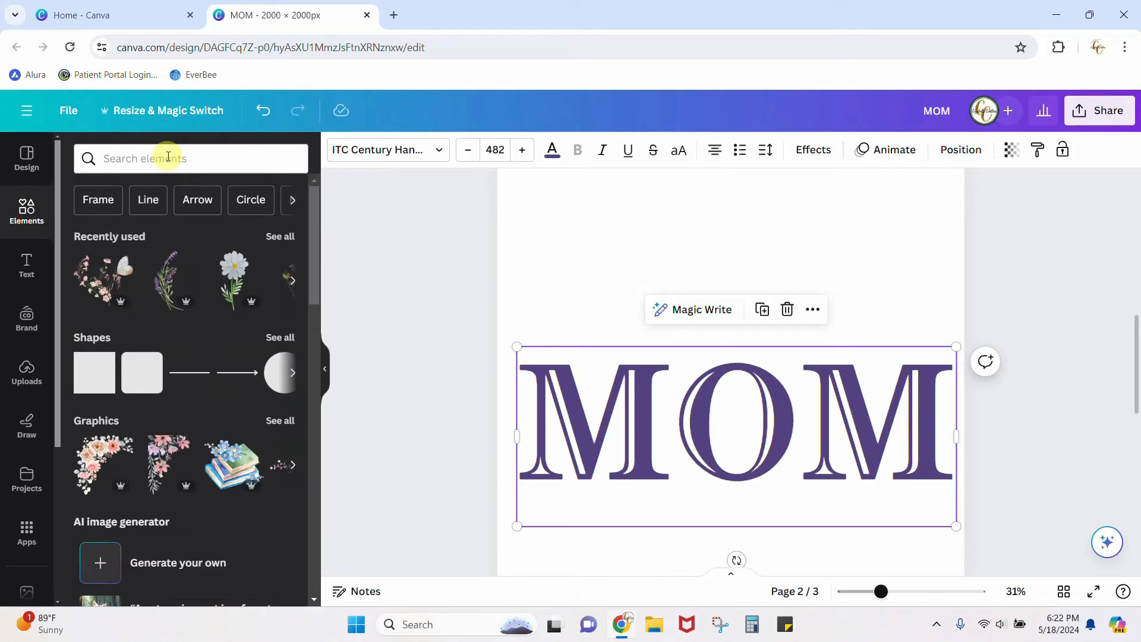
left_click(168, 156)
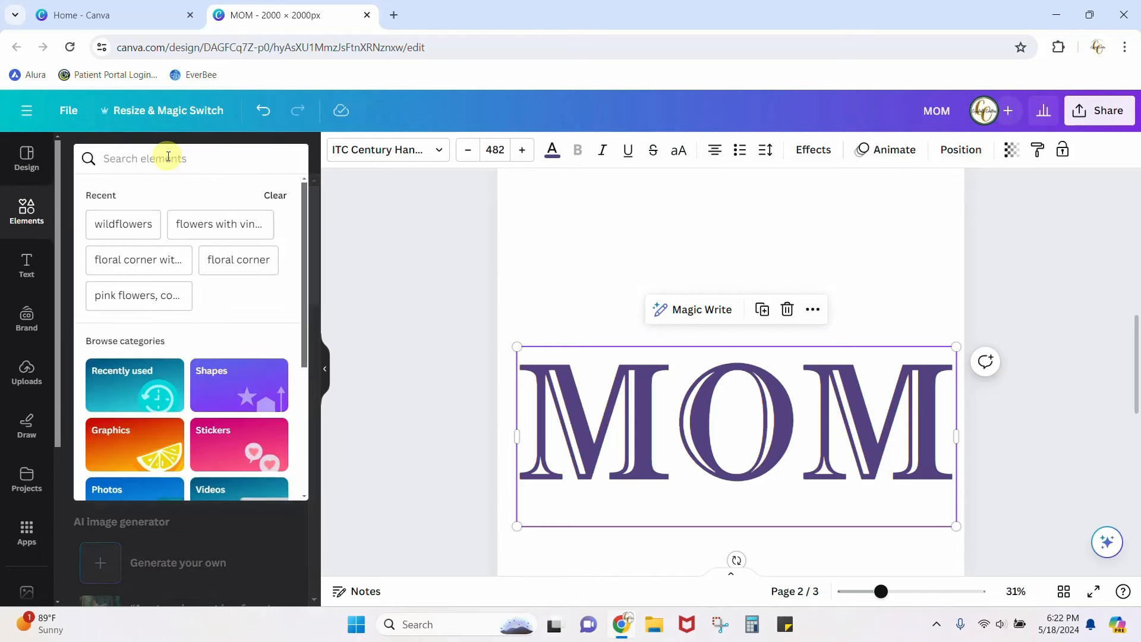
type("flow")
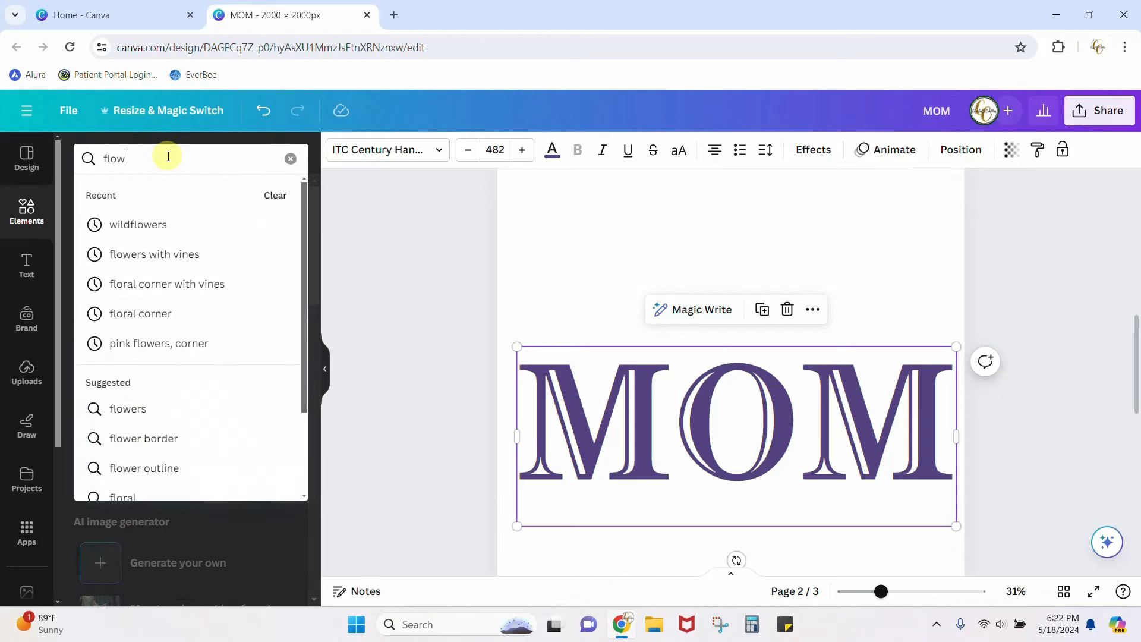
type("ers")
key("Return")
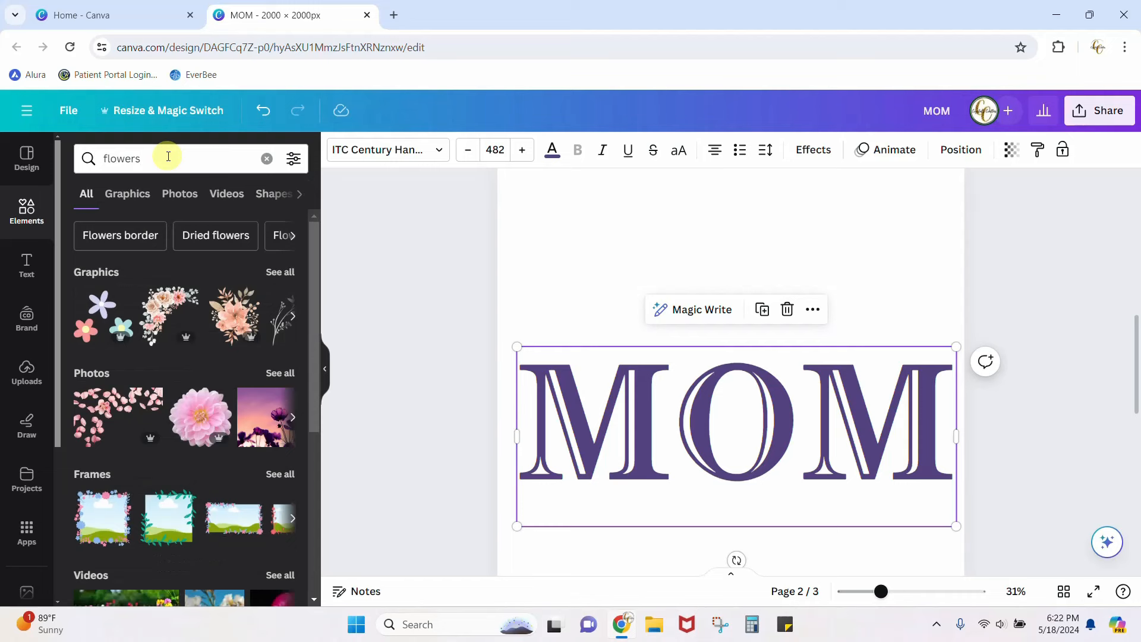
left_click(129, 196)
- Try a dried wildflower stem and a pink-and-orange flower bouquet with the MOM text, removing both graphics
scroll(141, 358, "down", 5)
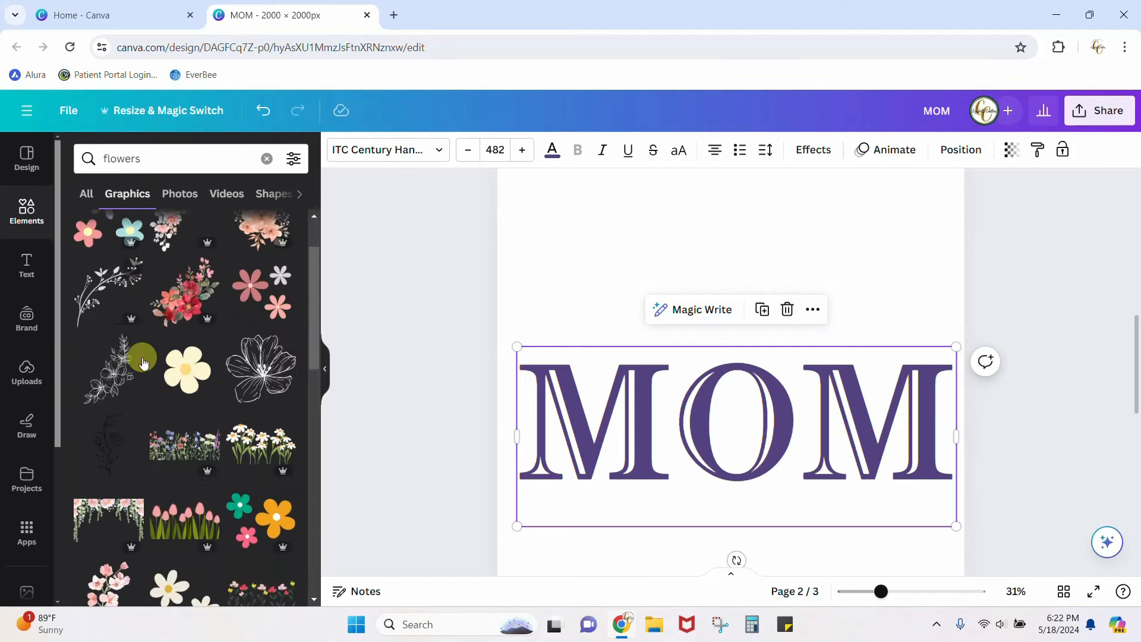
scroll(142, 361, "down", 5)
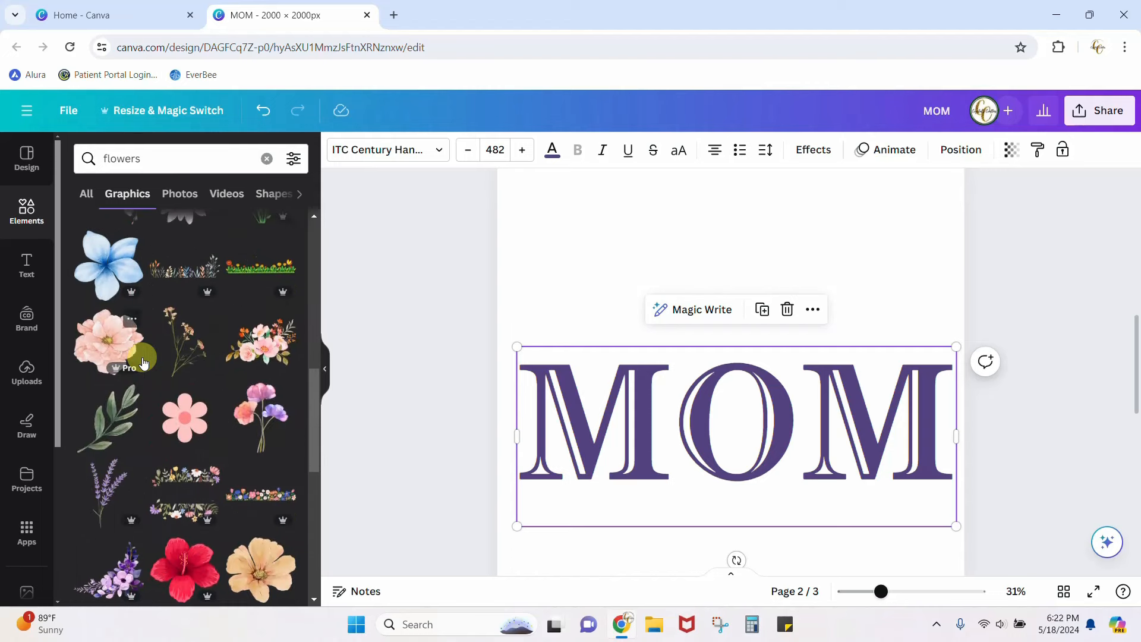
left_click(185, 342)
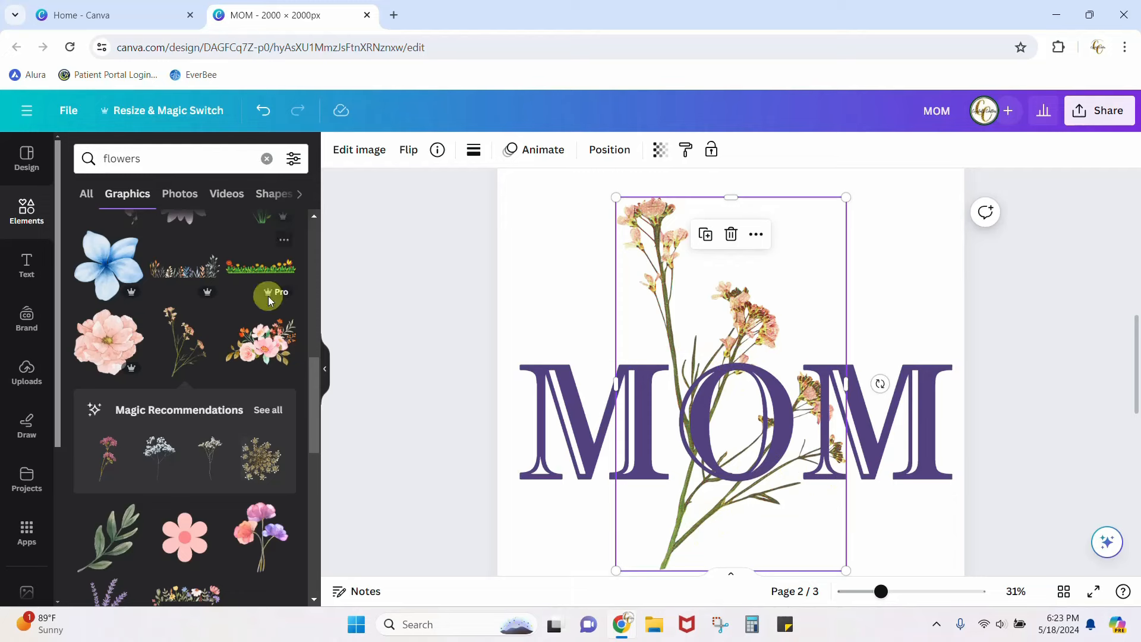
left_click(295, 324)
left_click(671, 220)
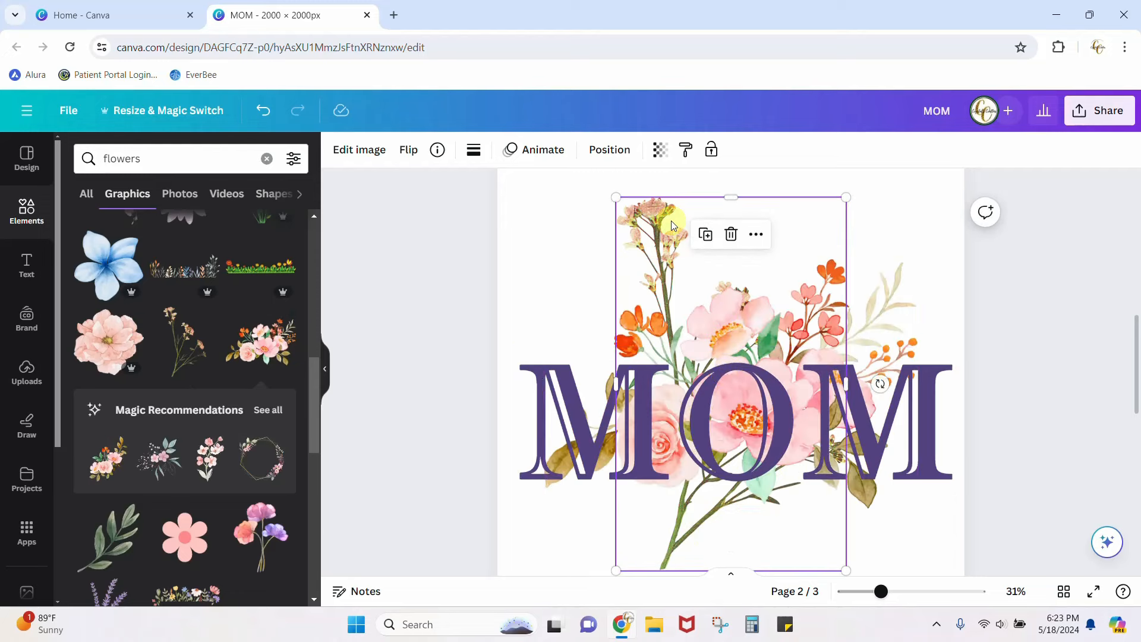
key("Delete")
left_click_drag(752, 308, 746, 241)
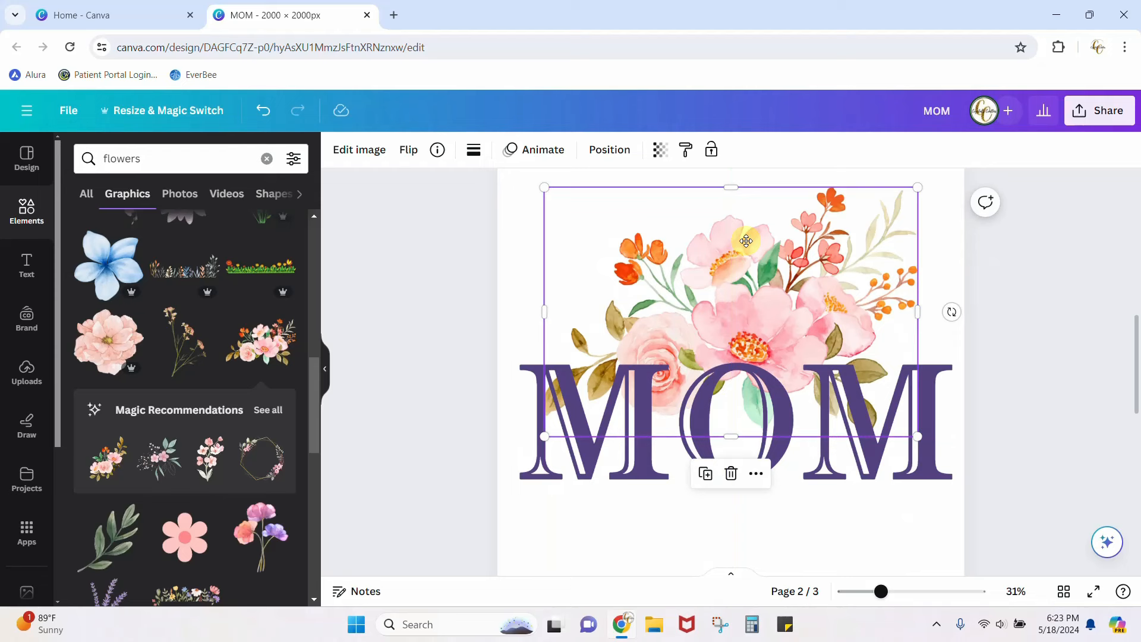
left_click_drag(749, 295, 730, 300)
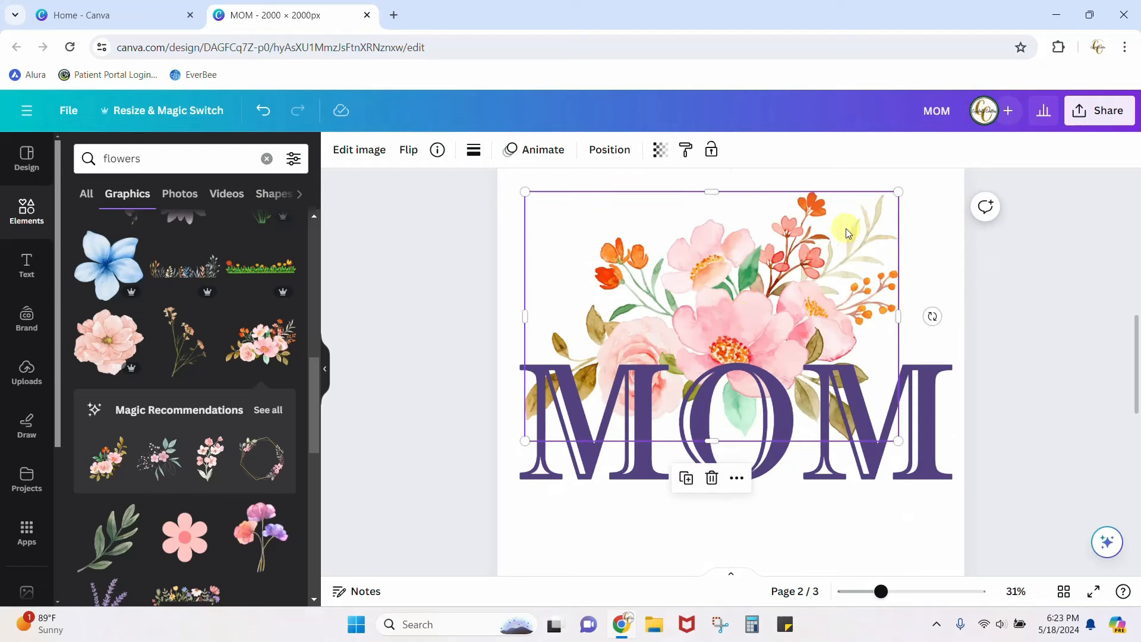
key("Delete")
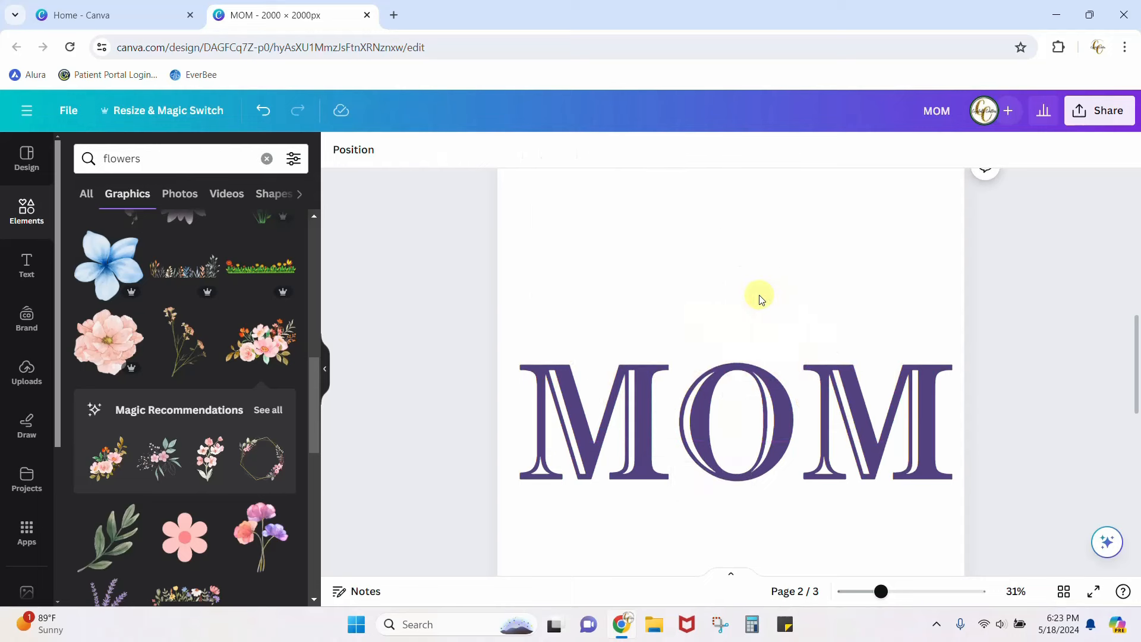
- Try the purple lavender sprig above the O of the MOM text and remove it
scroll(168, 345, "down", 3)
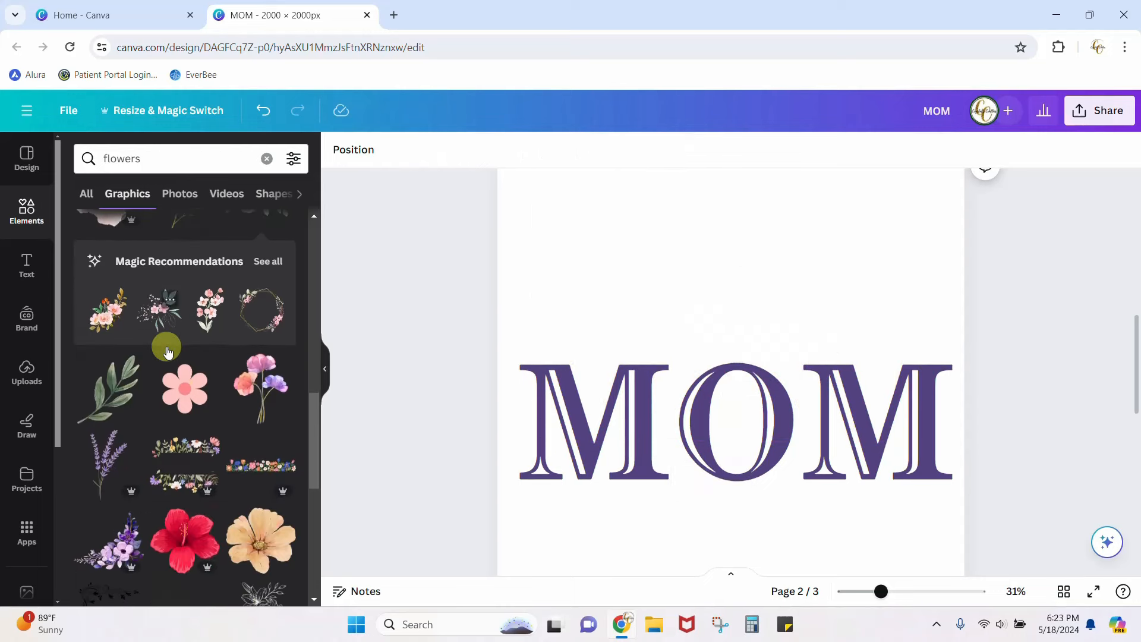
scroll(180, 383, "down", 2)
left_click(110, 331)
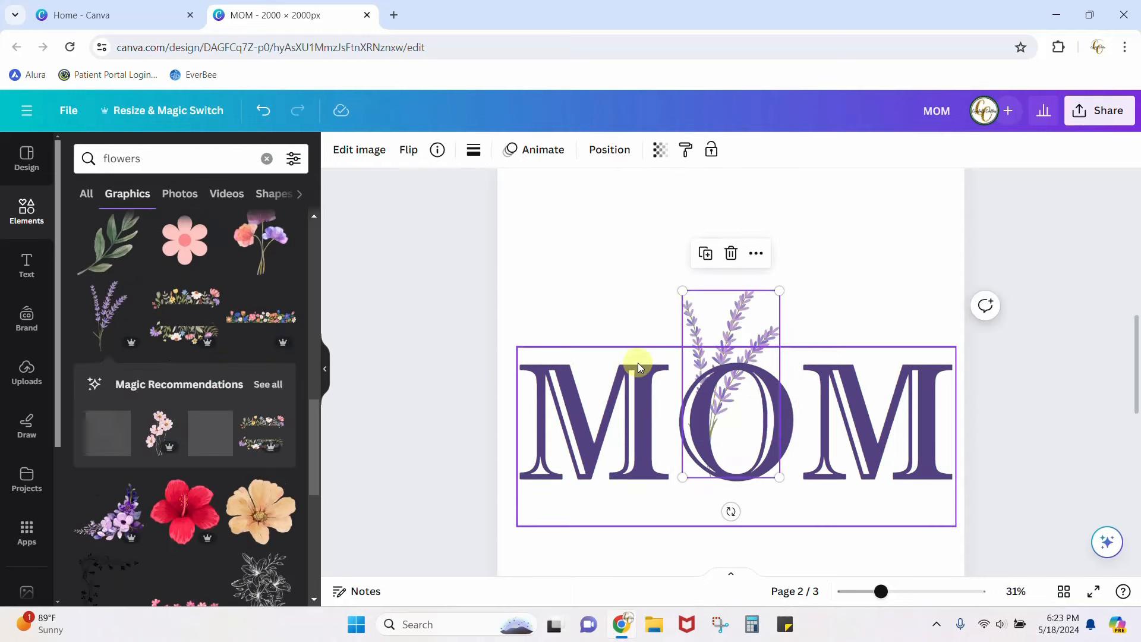
left_click_drag(737, 315, 752, 239)
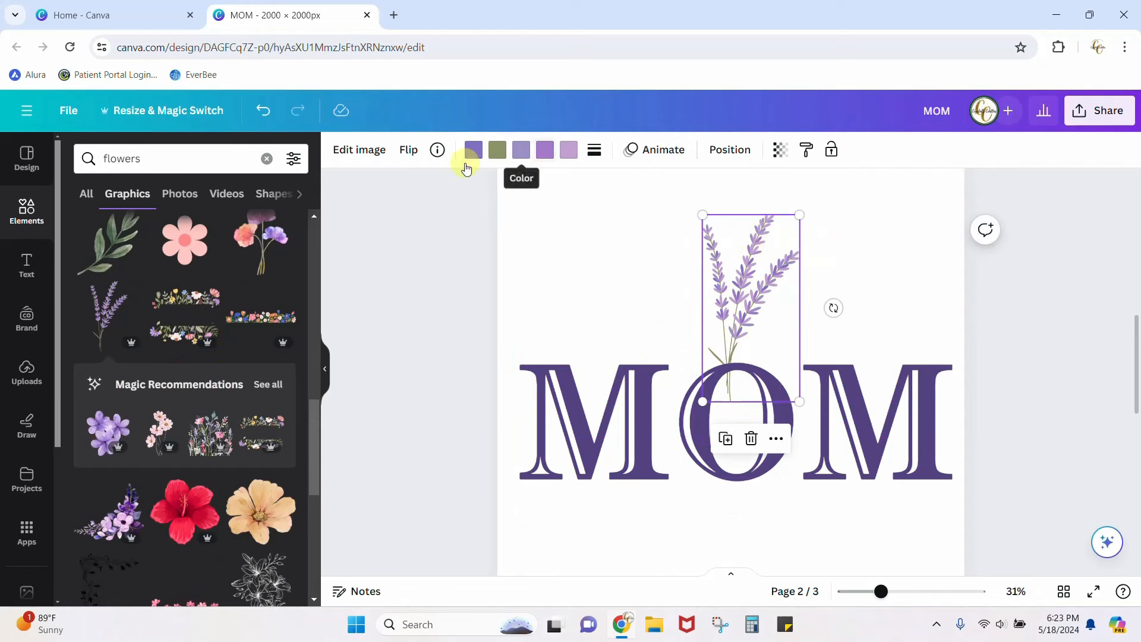
key("Delete")
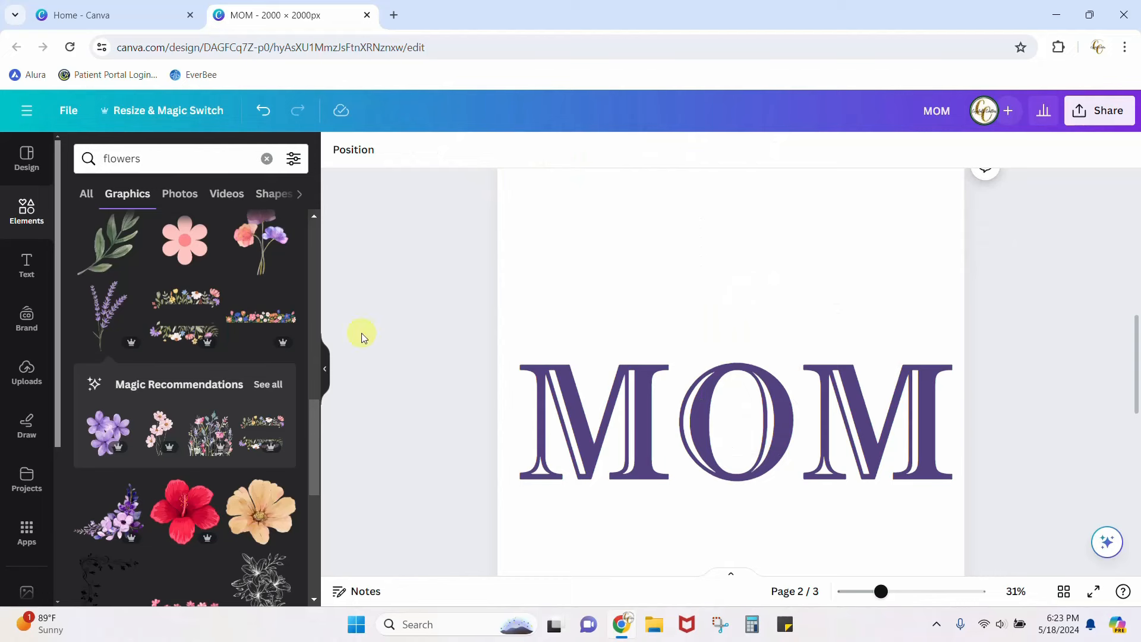
- Examine the separate floral graphics layered over the last M of the page 1 design
scroll(181, 380, "down", 5)
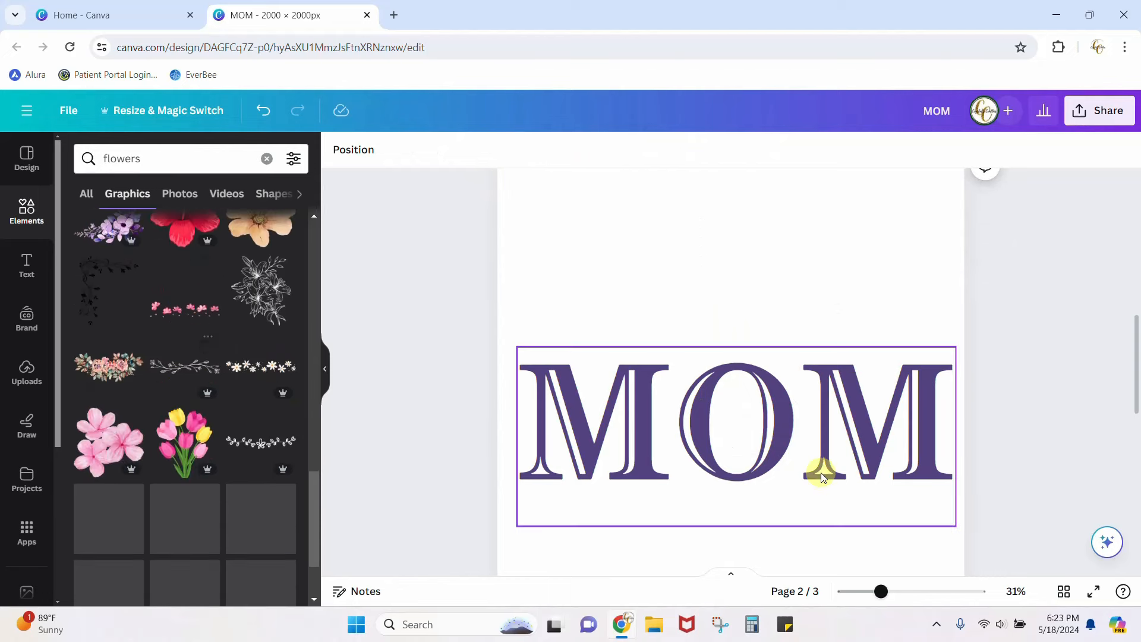
scroll(821, 473, "up", 7)
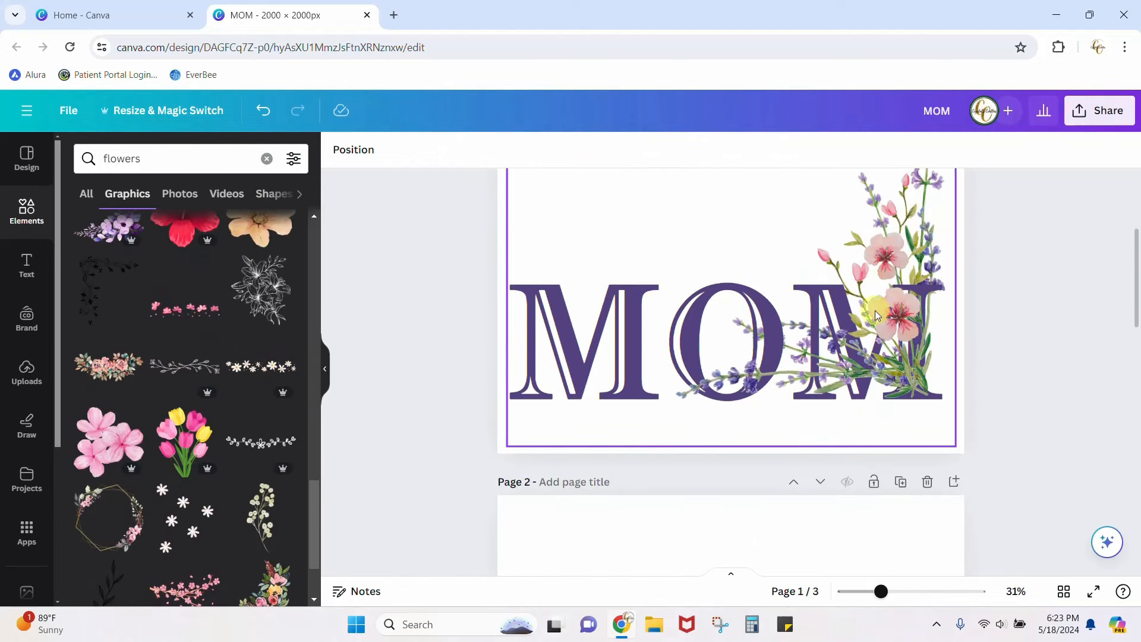
left_click(890, 262)
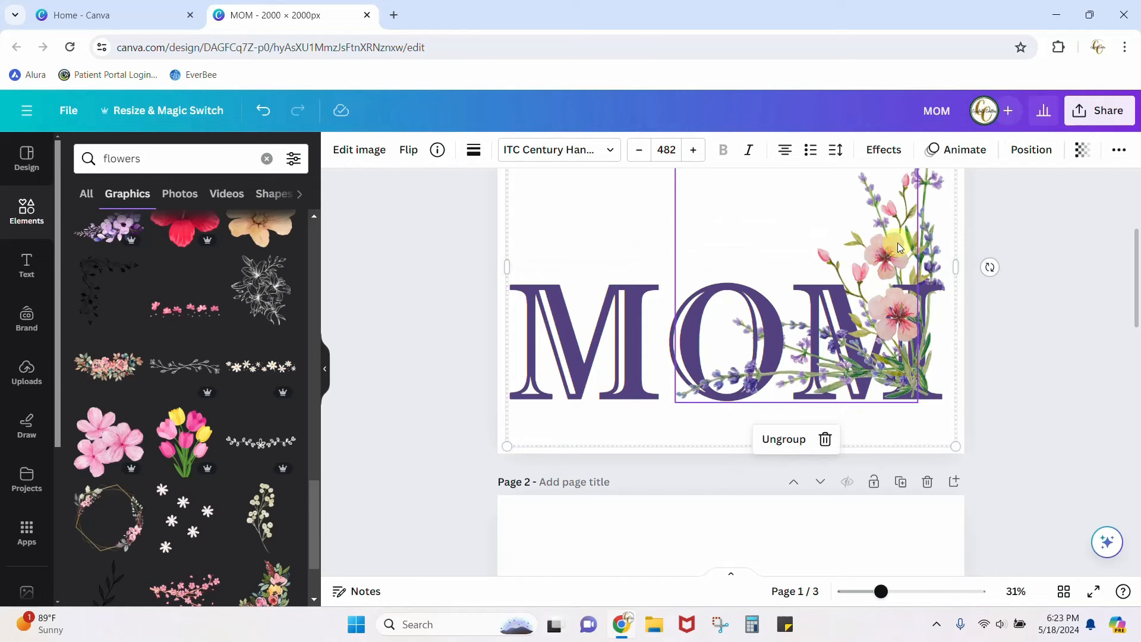
scroll(908, 266, "down", 1)
scroll(909, 266, "up", 2)
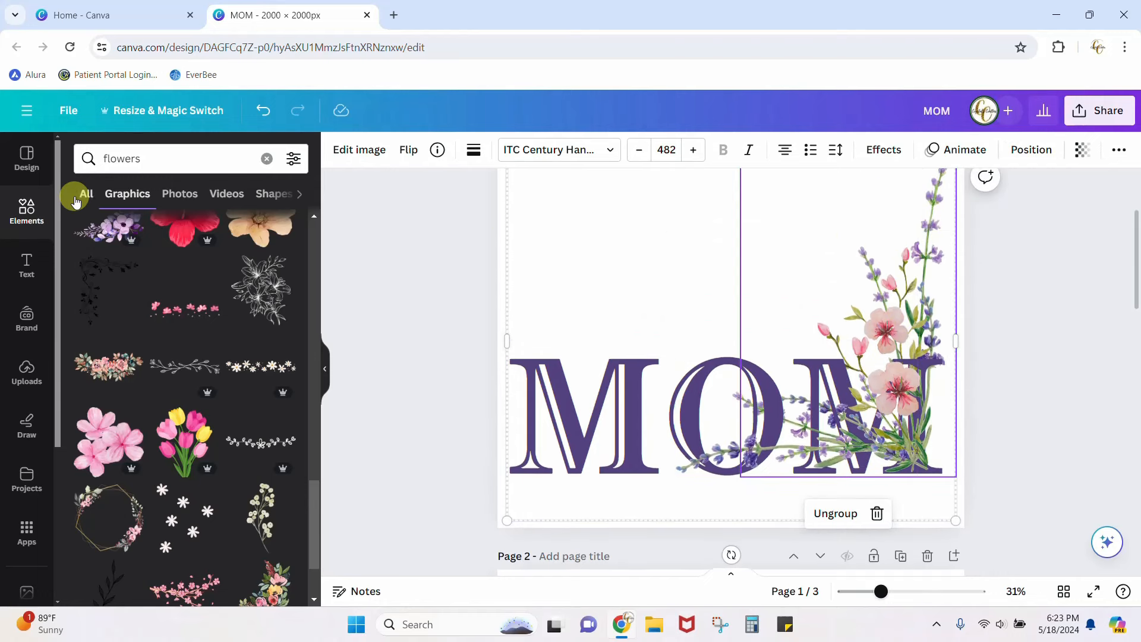
- Clear the "flowers" search and show all recently used elements
left_click_drag(314, 516, 326, 201)
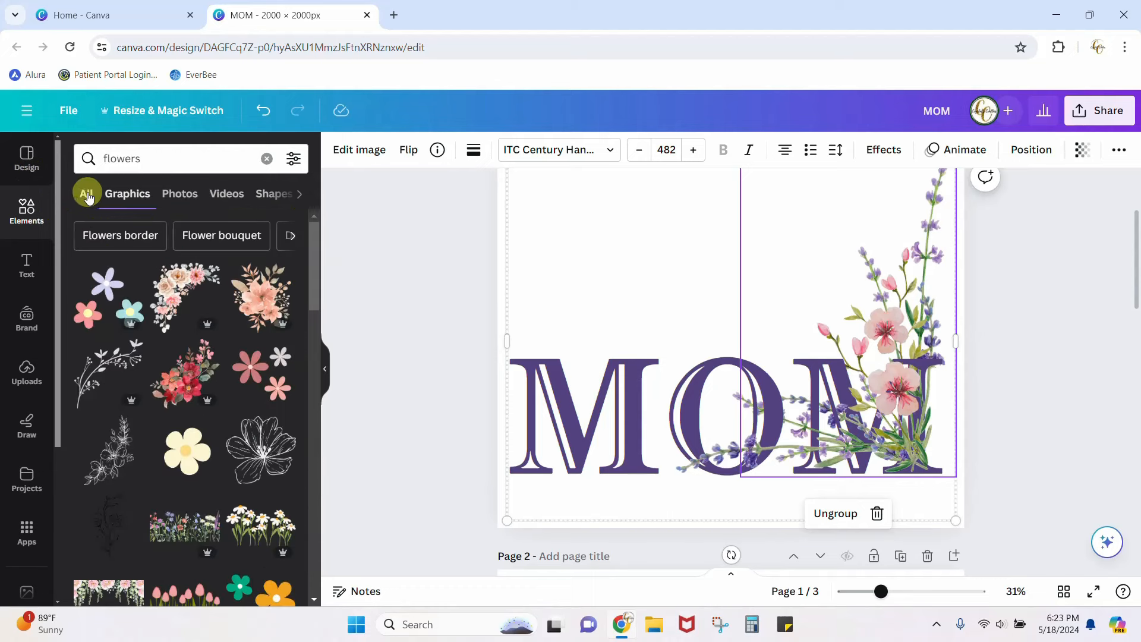
left_click(267, 158)
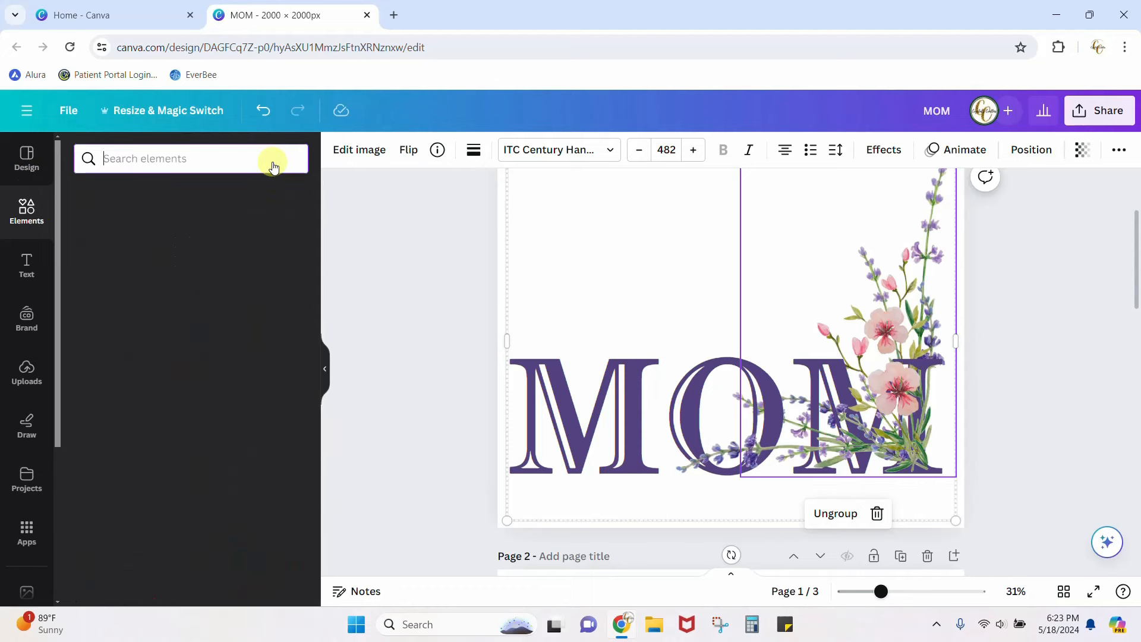
left_click(279, 237)
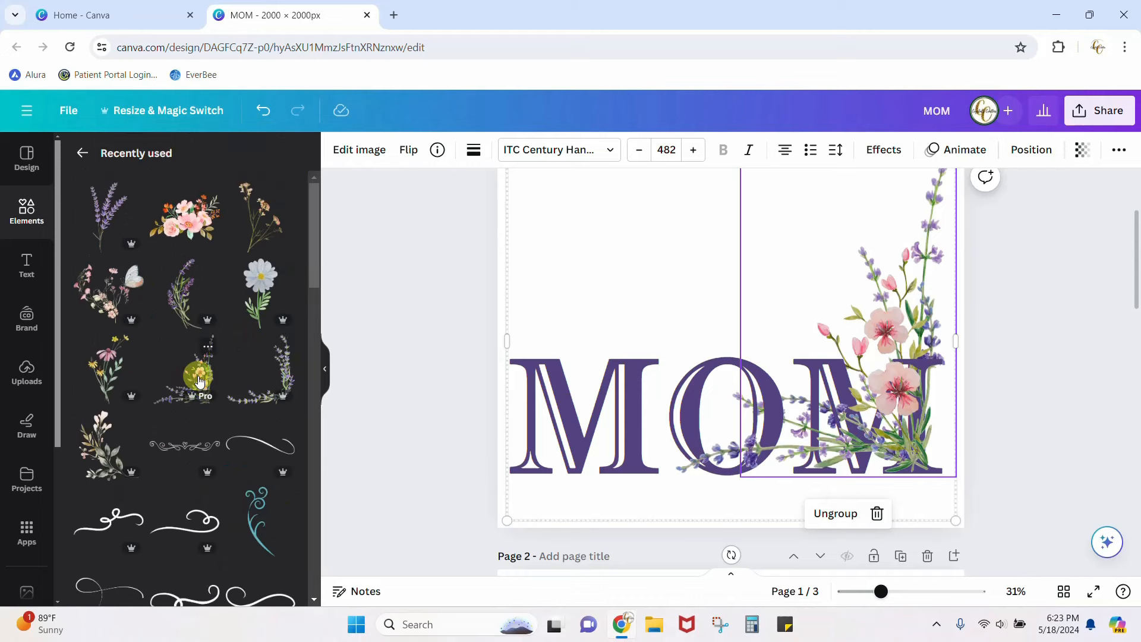
- Place the recently used lavender graphic with pink flowers on page 2, positioned over the last M of the MOM text
left_click(193, 381)
left_click_drag(808, 313, 766, 558)
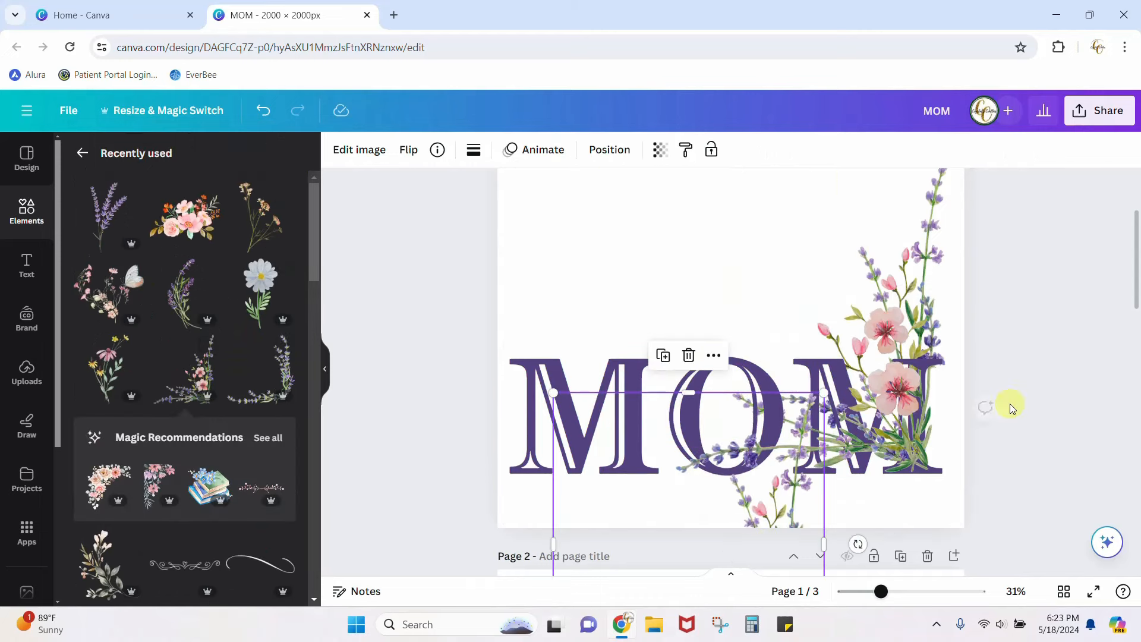
scroll(1091, 391, "down", 1)
scroll(1090, 391, "down", 5)
left_click_drag(776, 208, 794, 403)
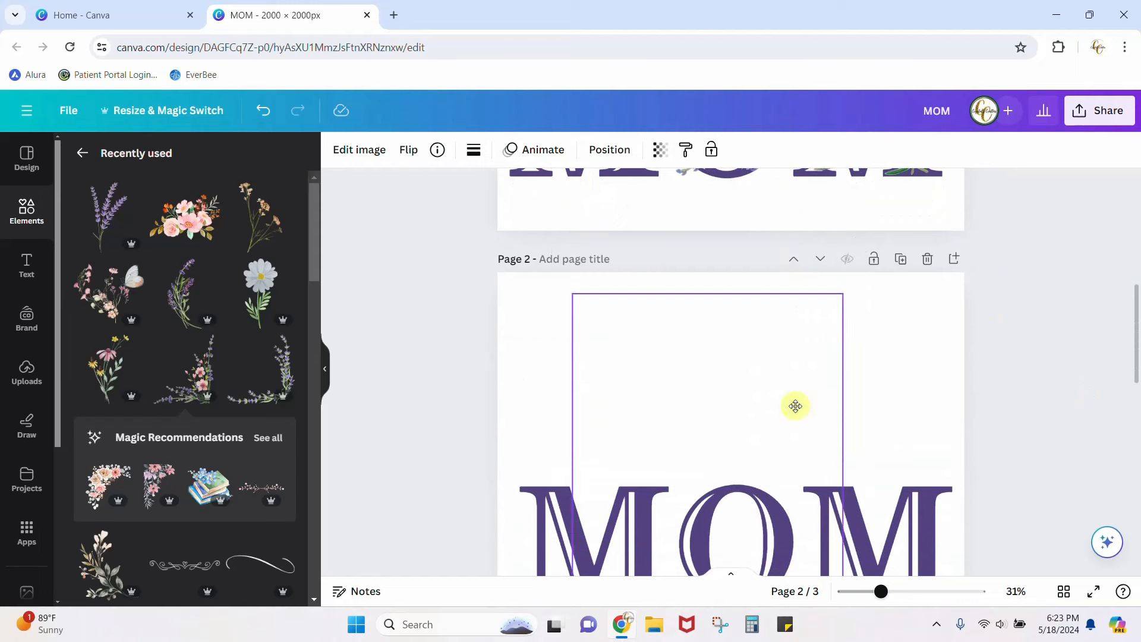
scroll(938, 394, "down", 3)
left_click_drag(809, 286, 842, 336)
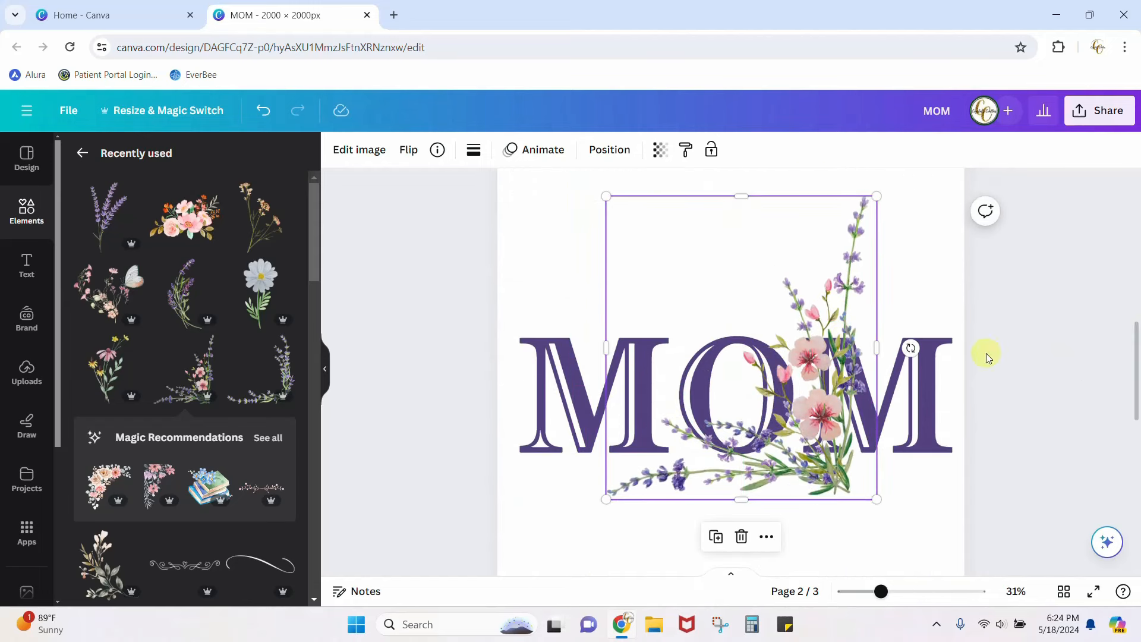
left_click_drag(815, 376, 912, 368)
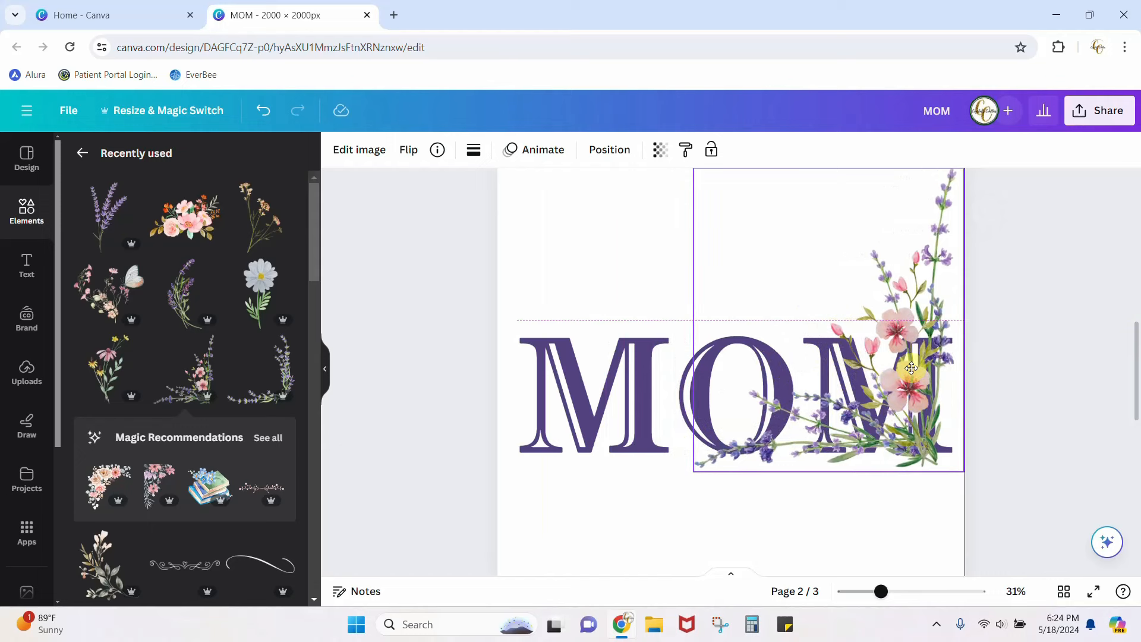
mouse_move(910, 368)
left_mouse_down()
mouse_move(898, 367)
mouse_move(913, 365)
left_mouse_up()
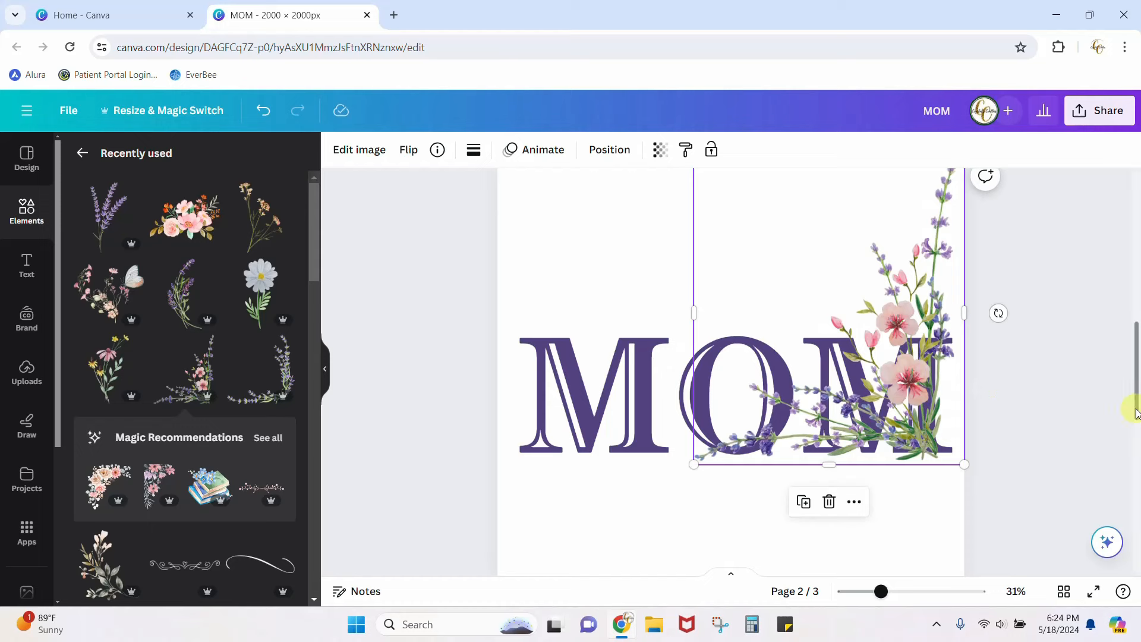
scroll(1135, 404, "up", 1)
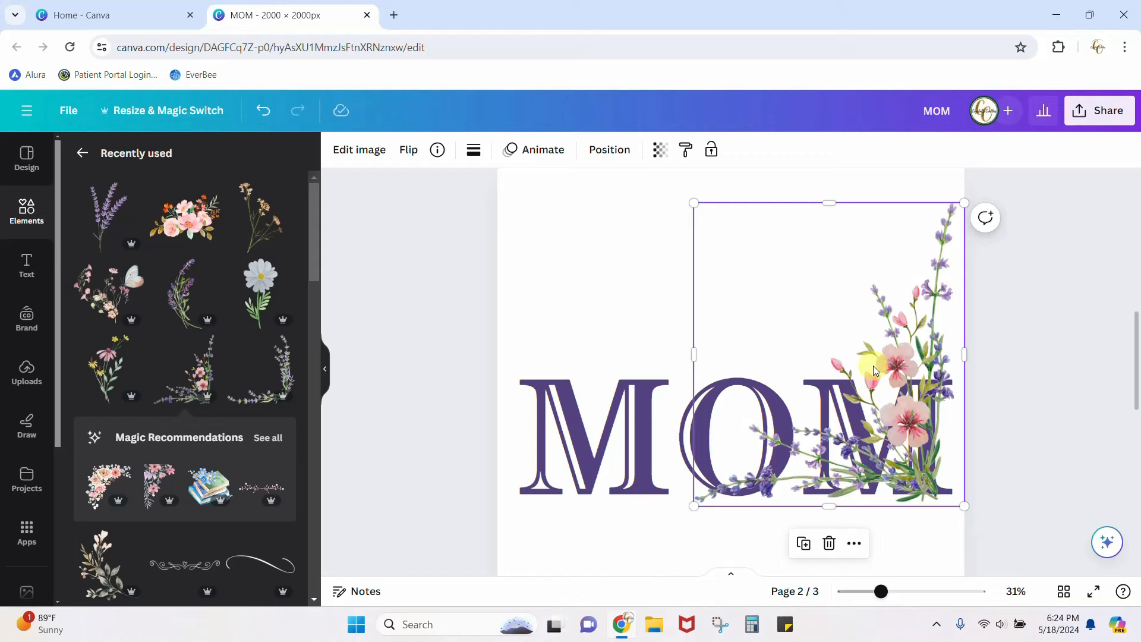
- Duplicate the lavender and pink flower graphic and move the copy away from the original
right_click(900, 353)
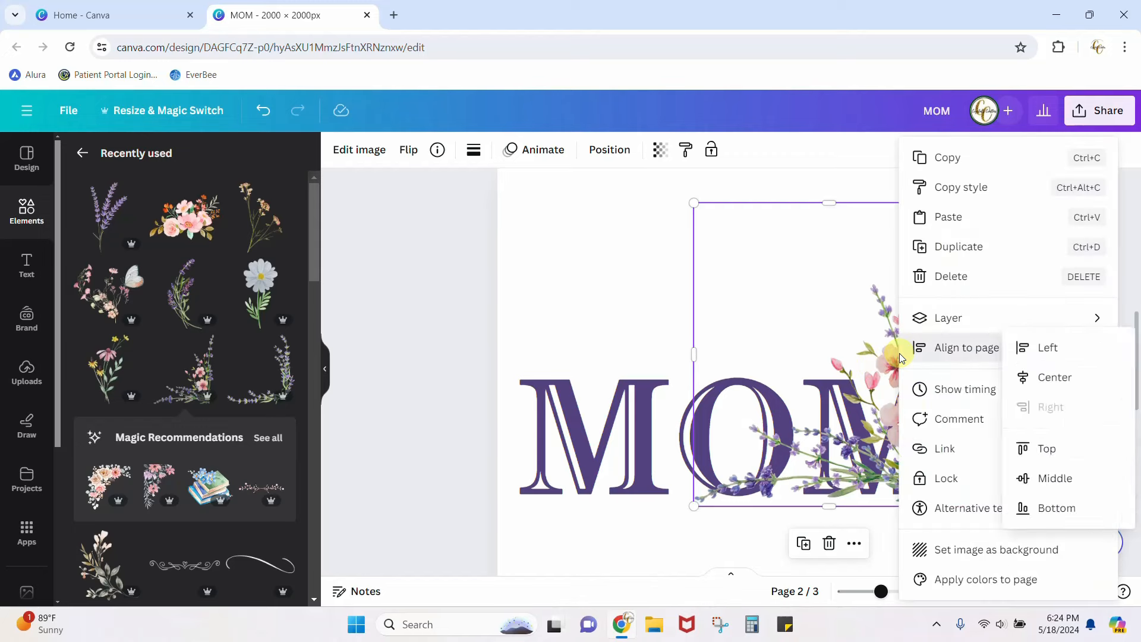
left_click(945, 250)
left_click_drag(914, 433, 782, 482)
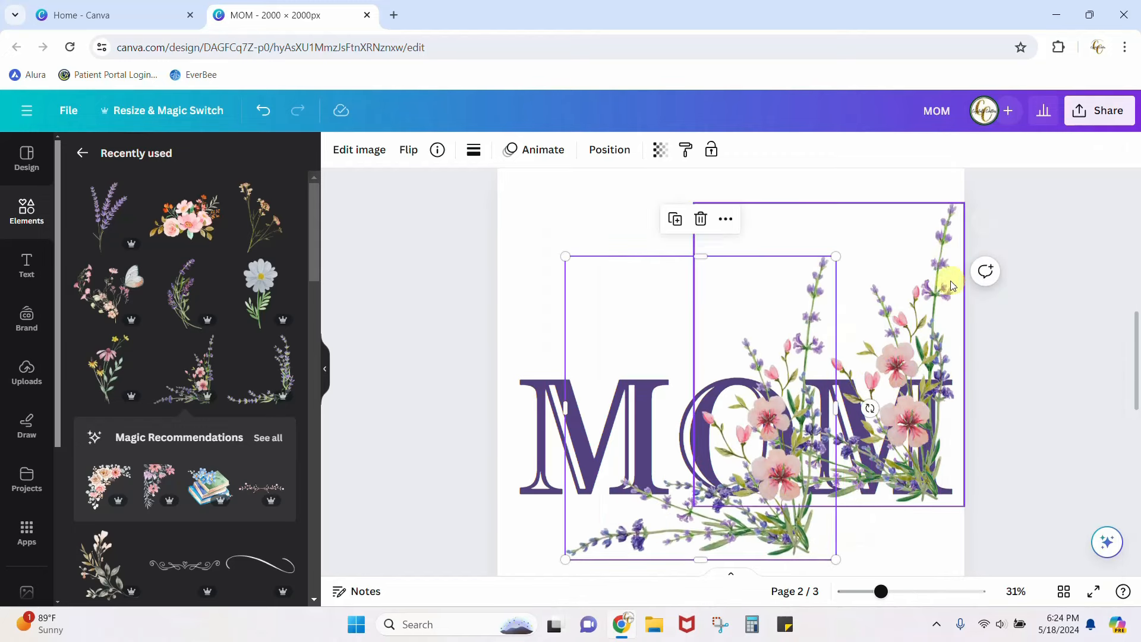
- Send the original floral graphic at the last M behind the MOM text
left_click(929, 303)
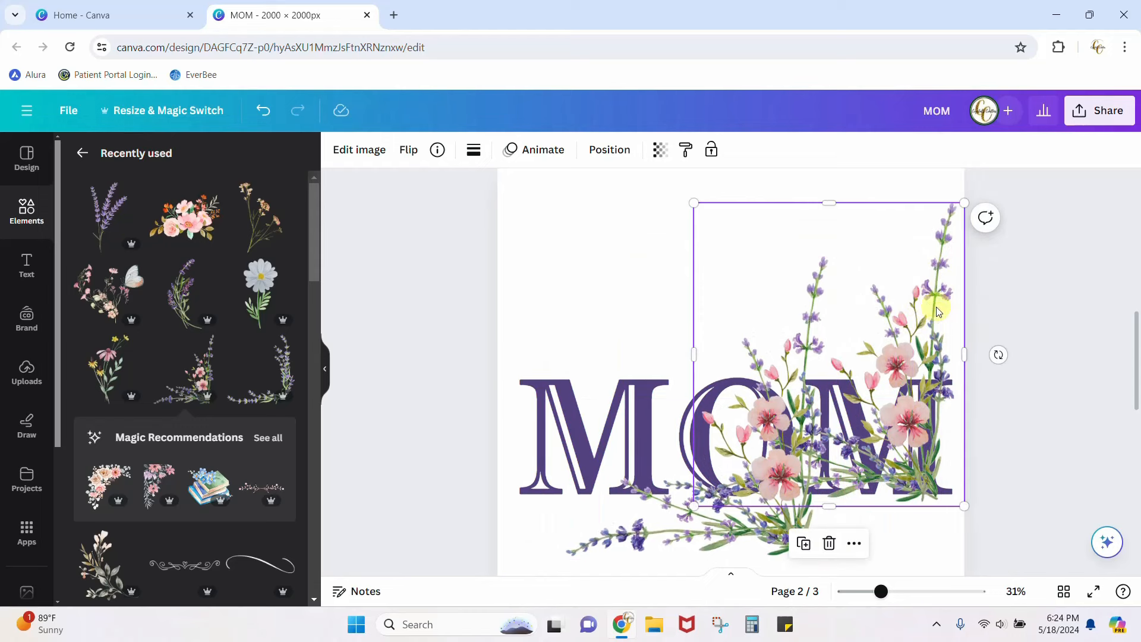
left_click(595, 156)
left_click(223, 217)
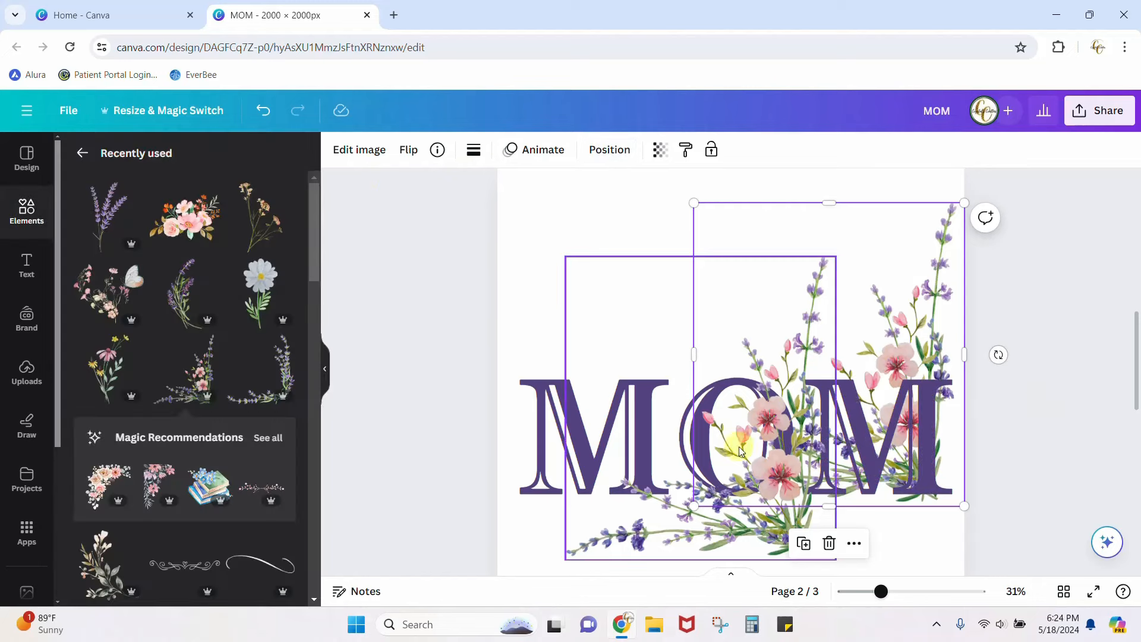
- Move the duplicate floral graphic exactly over the original so that both copies align on the last M
left_click_drag(732, 445, 769, 467)
left_click(1042, 446)
left_click_drag(623, 529, 494, 258)
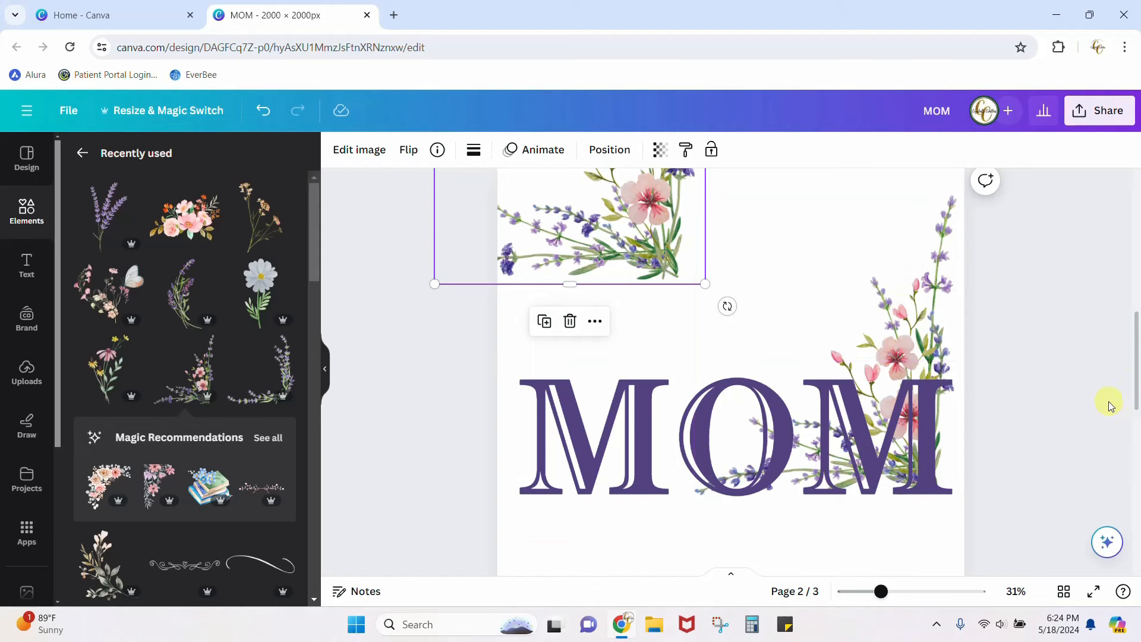
mouse_move(669, 205)
left_mouse_down()
mouse_move(922, 419)
mouse_move(905, 423)
left_mouse_up()
left_click_drag(905, 423, 920, 424)
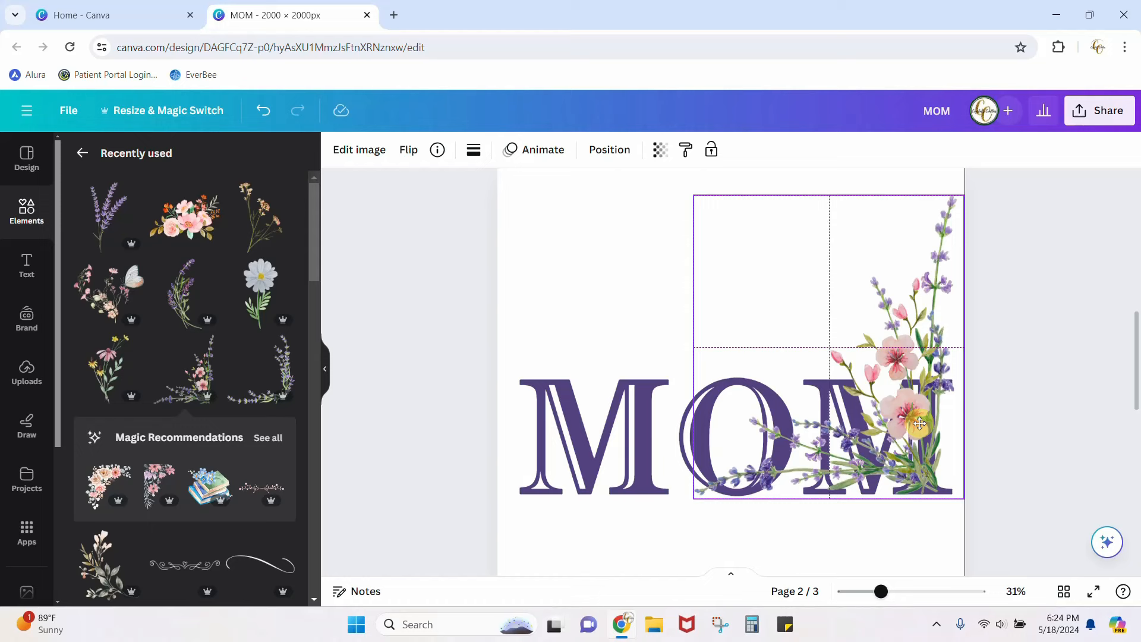
left_click_drag(920, 423, 900, 431)
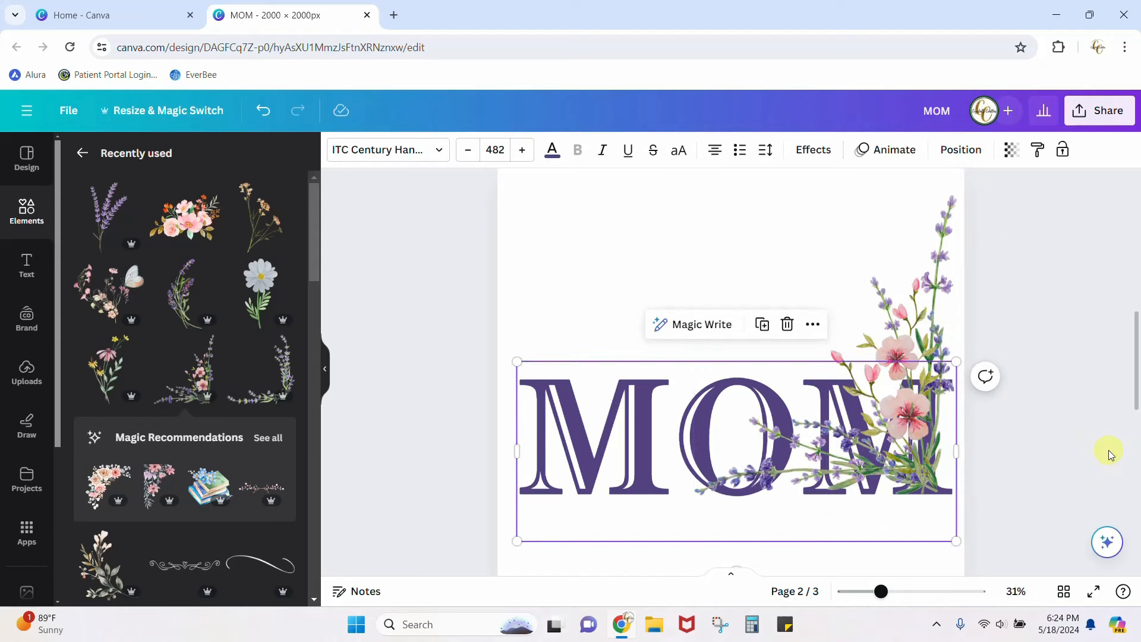
left_click(1072, 441)
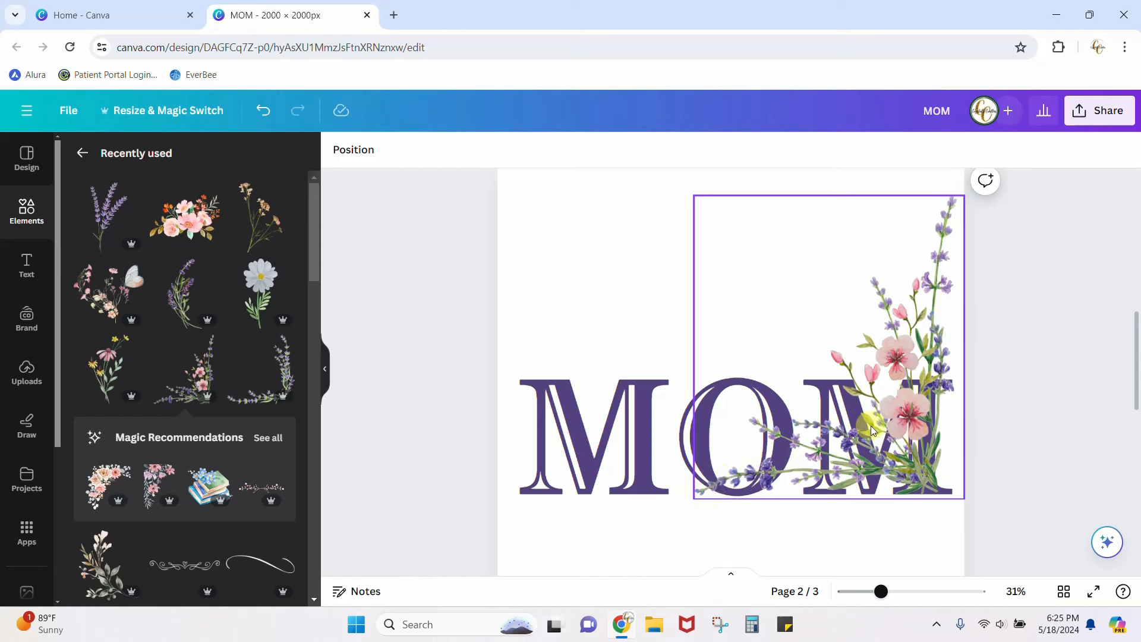
- Crop the front floral copy from its upper edge down to the horizontal stems crossing the base of the O and last M
left_click(903, 372)
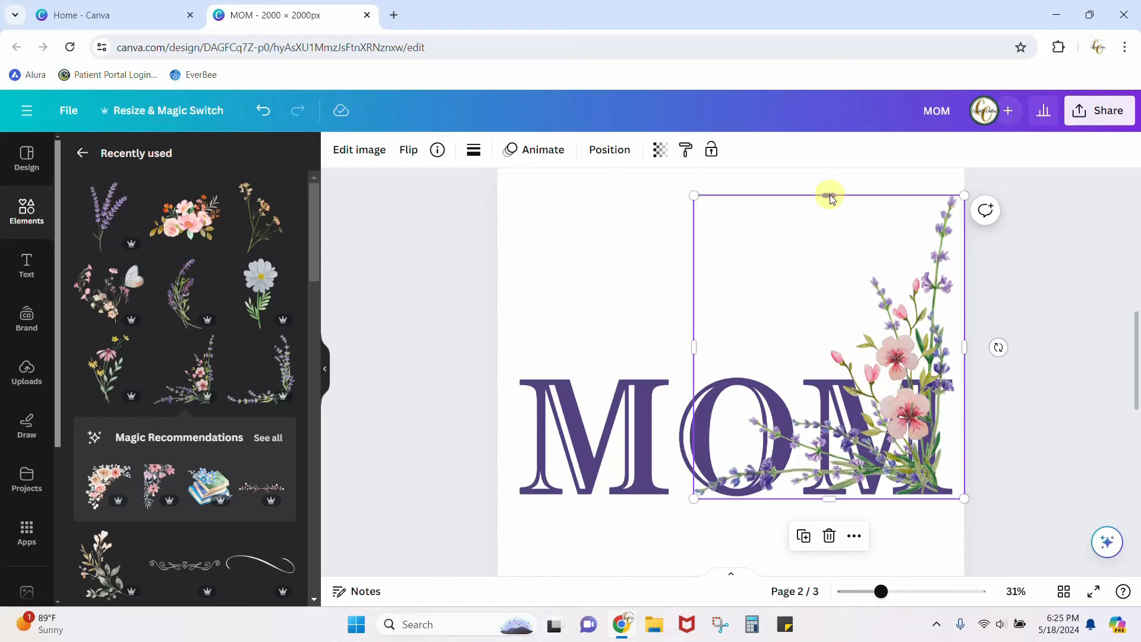
left_click_drag(830, 205, 835, 452)
left_click(1039, 449)
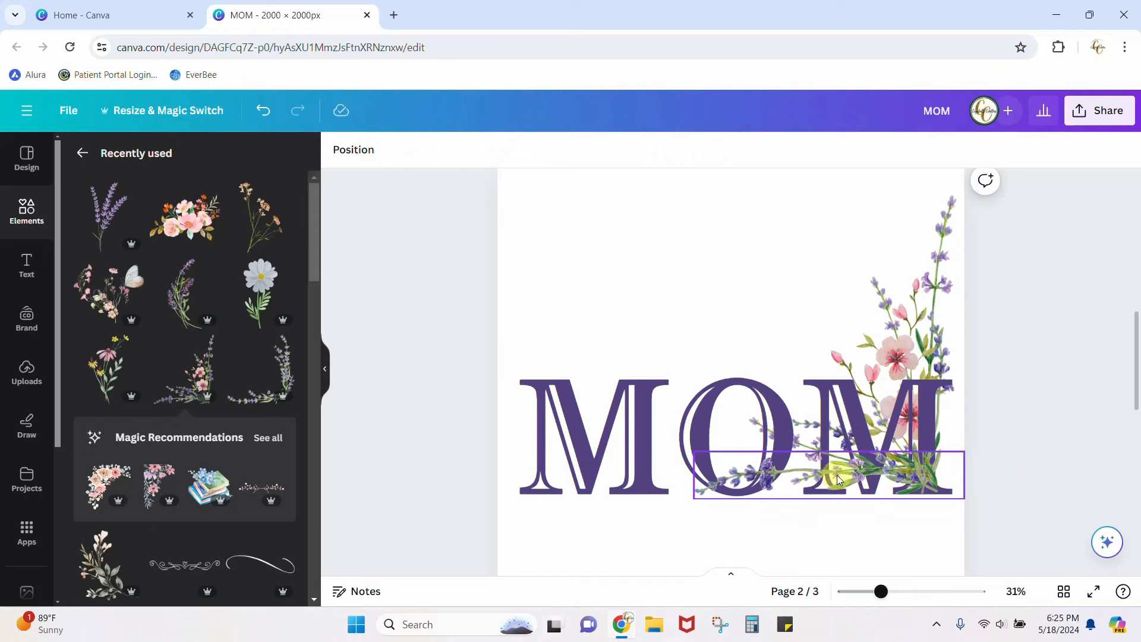
mouse_move(836, 475)
left_mouse_down()
mouse_move(825, 530)
mouse_move(848, 534)
mouse_move(826, 534)
mouse_move(839, 474)
left_mouse_up()
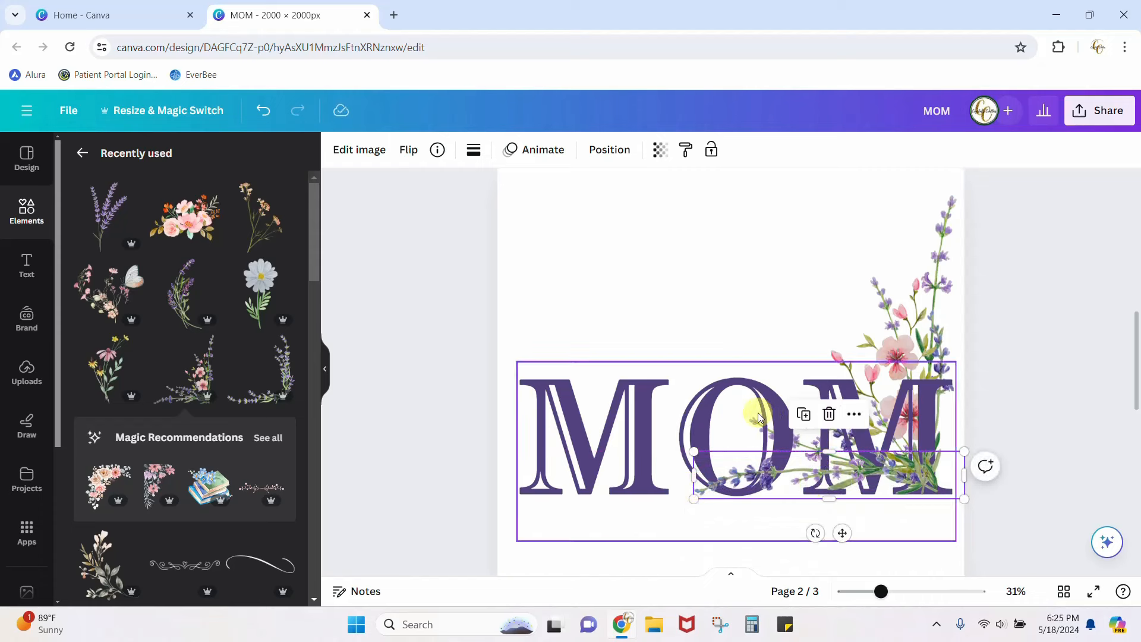
left_click(1050, 369)
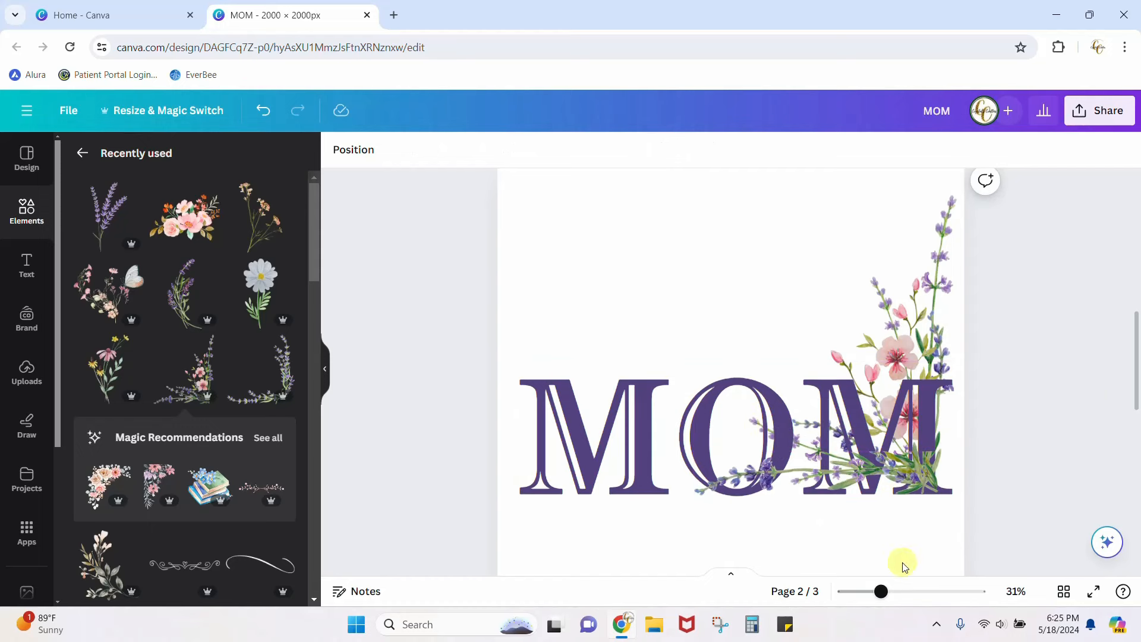
- Duplicate the full floral graphic behind the text and align the new copy exactly over it
left_click_drag(882, 592, 890, 592)
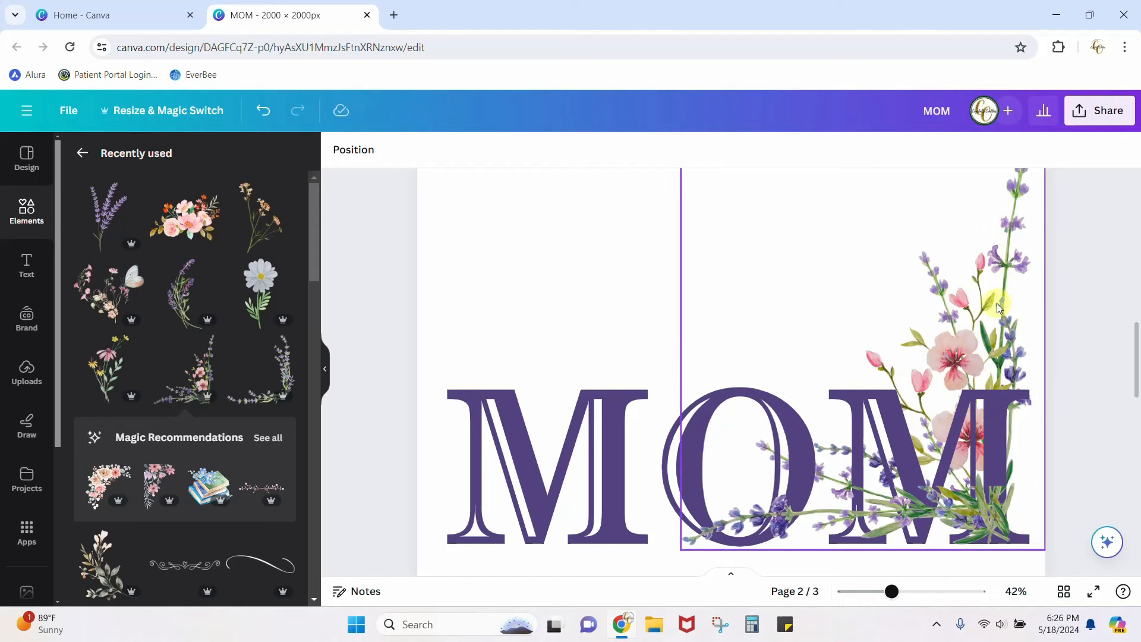
left_click_drag(891, 591, 880, 598)
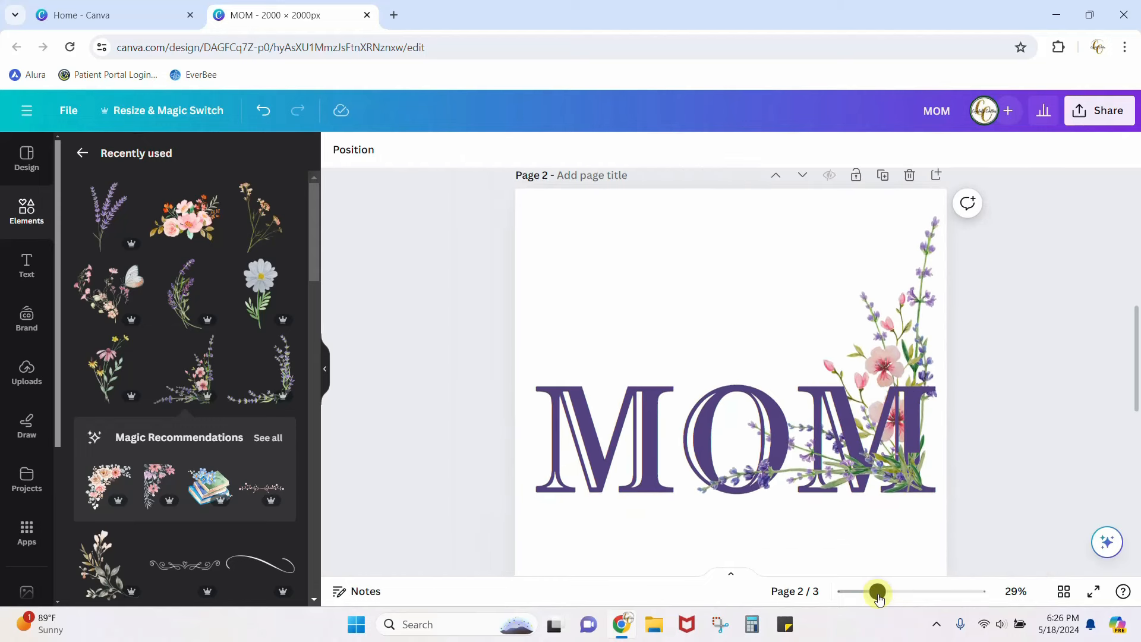
left_click(921, 295)
right_click(921, 297)
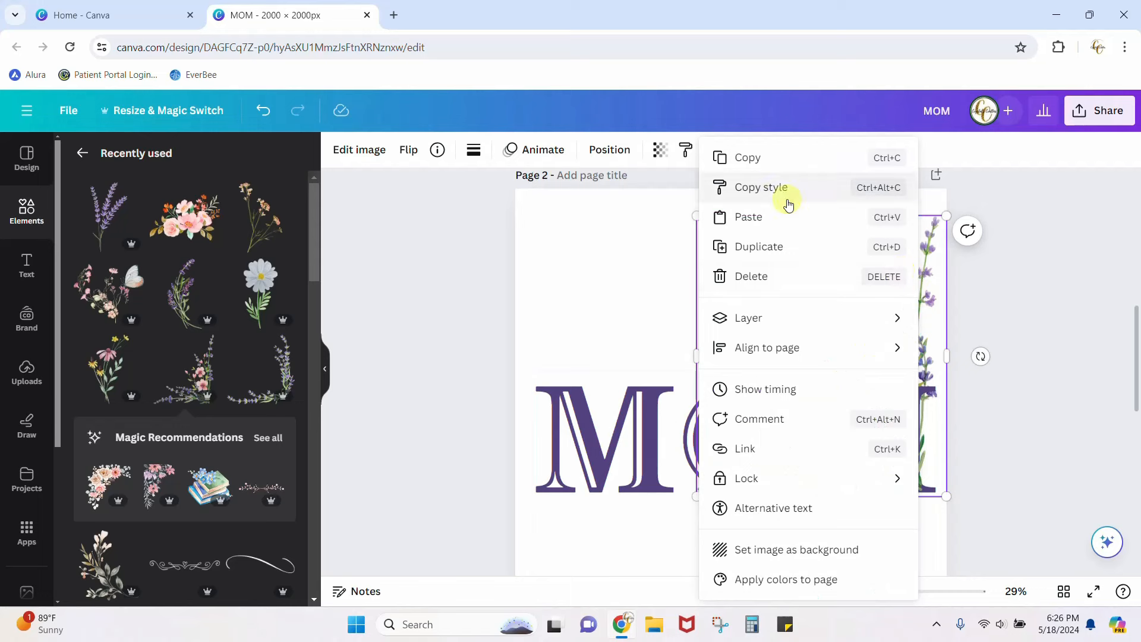
left_click(772, 246)
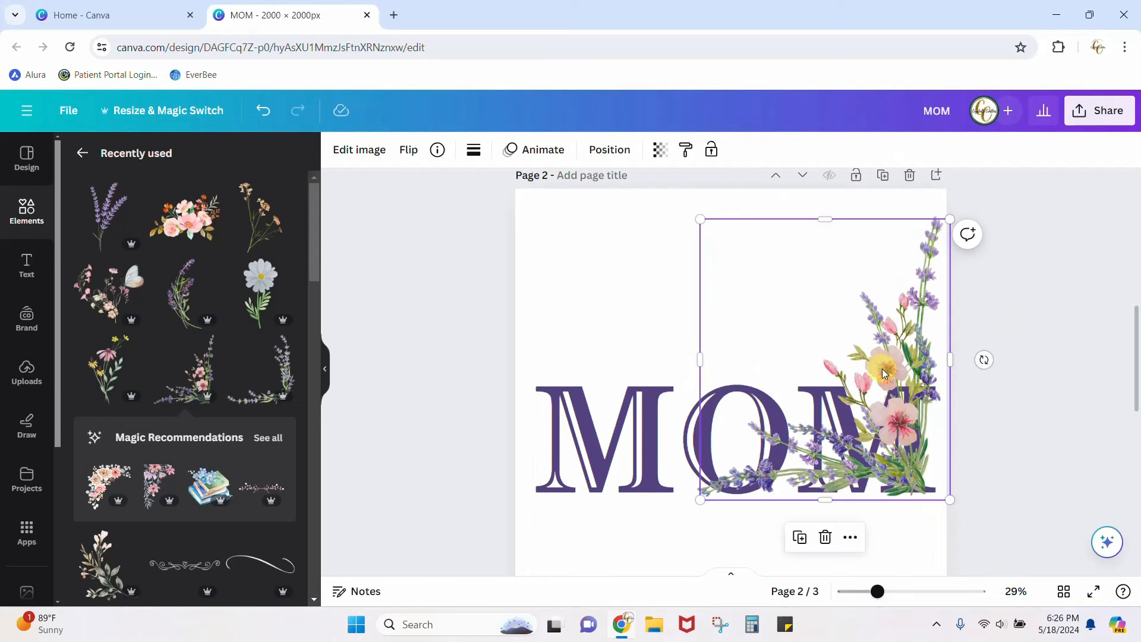
left_click_drag(883, 373, 877, 368)
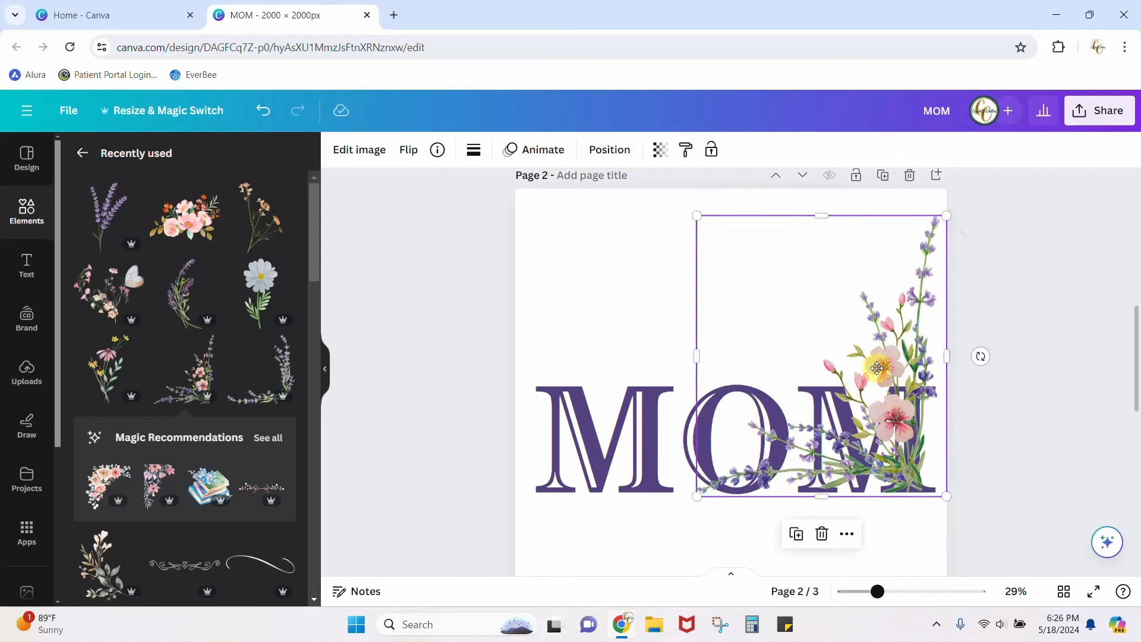
- Crop the new floral copy to the area around the lower pink flower, about 281 wide and 526 high
left_click_drag(698, 361, 860, 373)
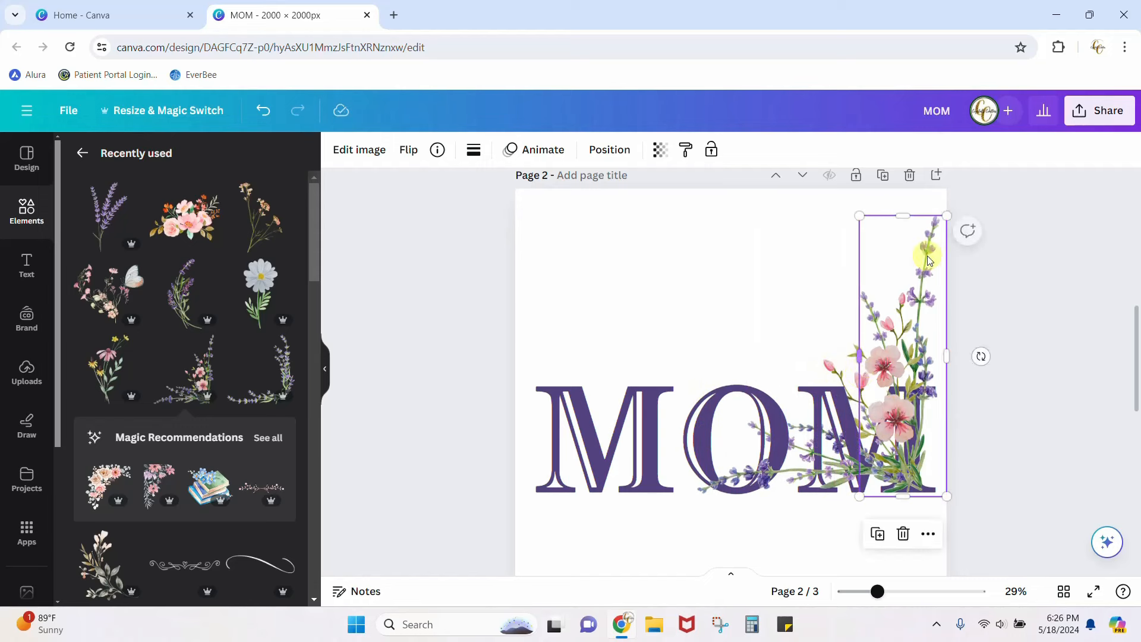
left_click_drag(904, 216, 908, 392)
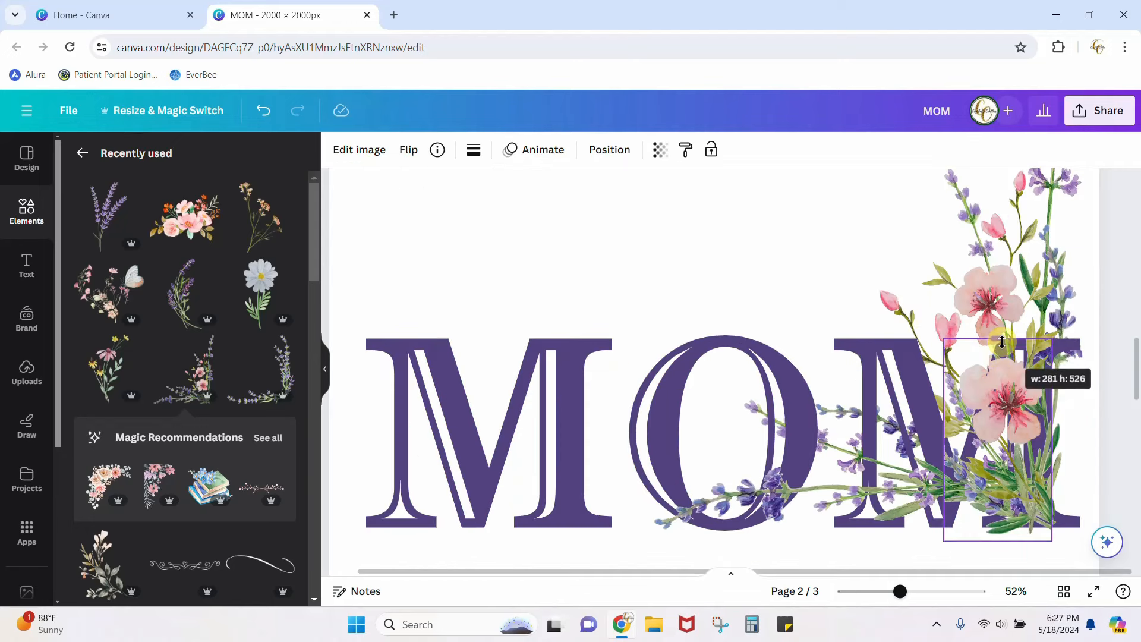
left_click_drag(1002, 342, 1002, 342)
left_click(1116, 413)
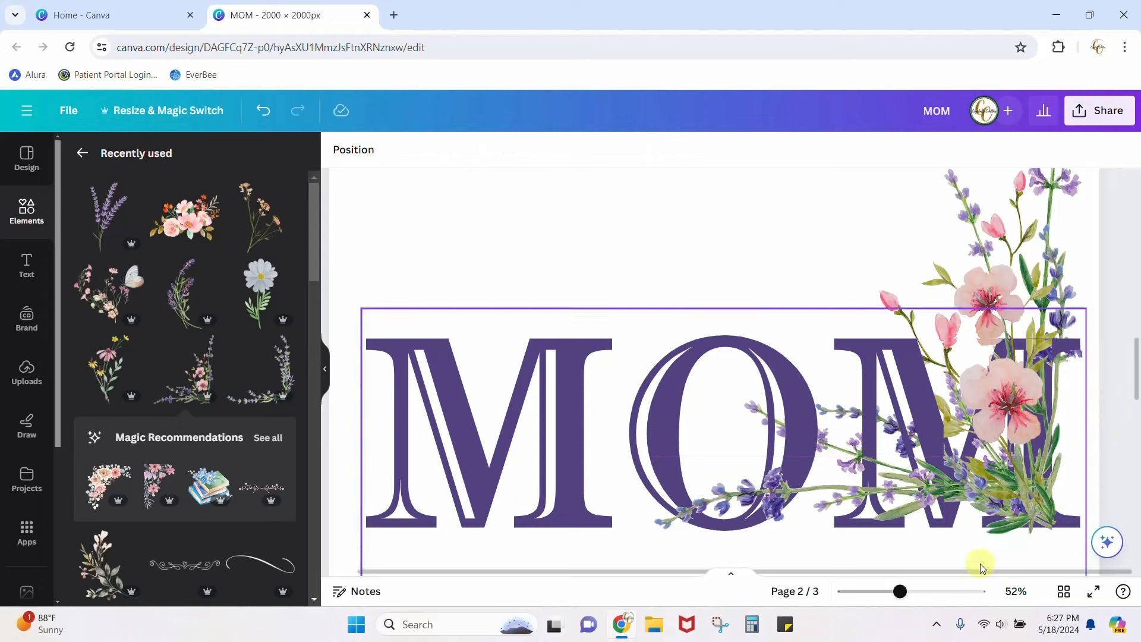
- Trim the upper edge of the cropped pink flower copy slightly further, to just above the lower flower
left_click(1031, 350)
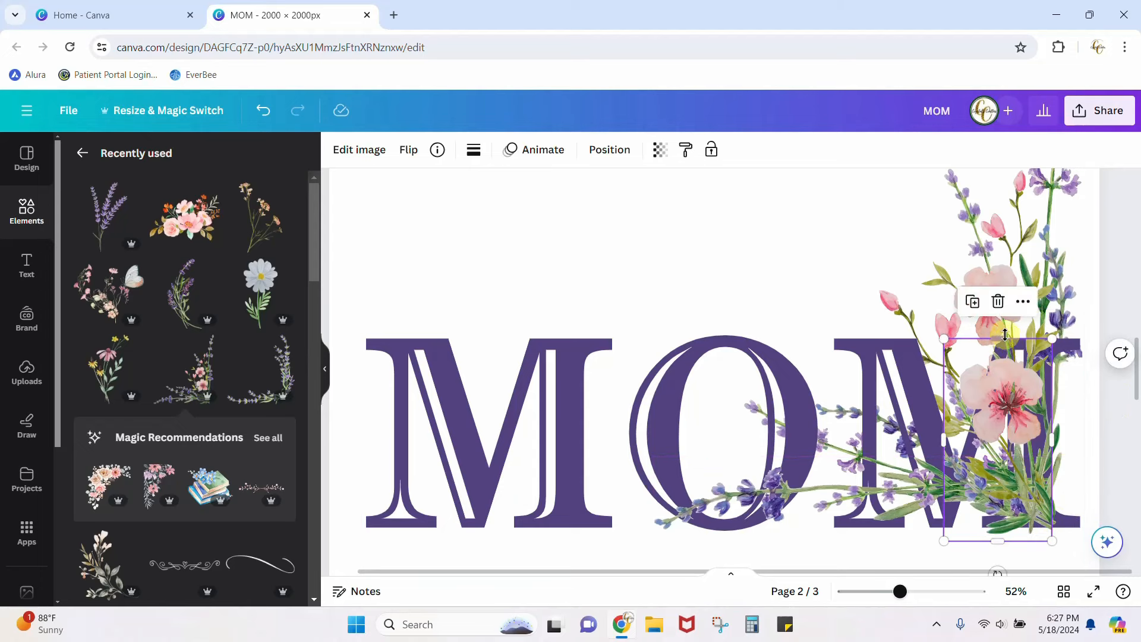
left_click_drag(999, 336, 990, 350)
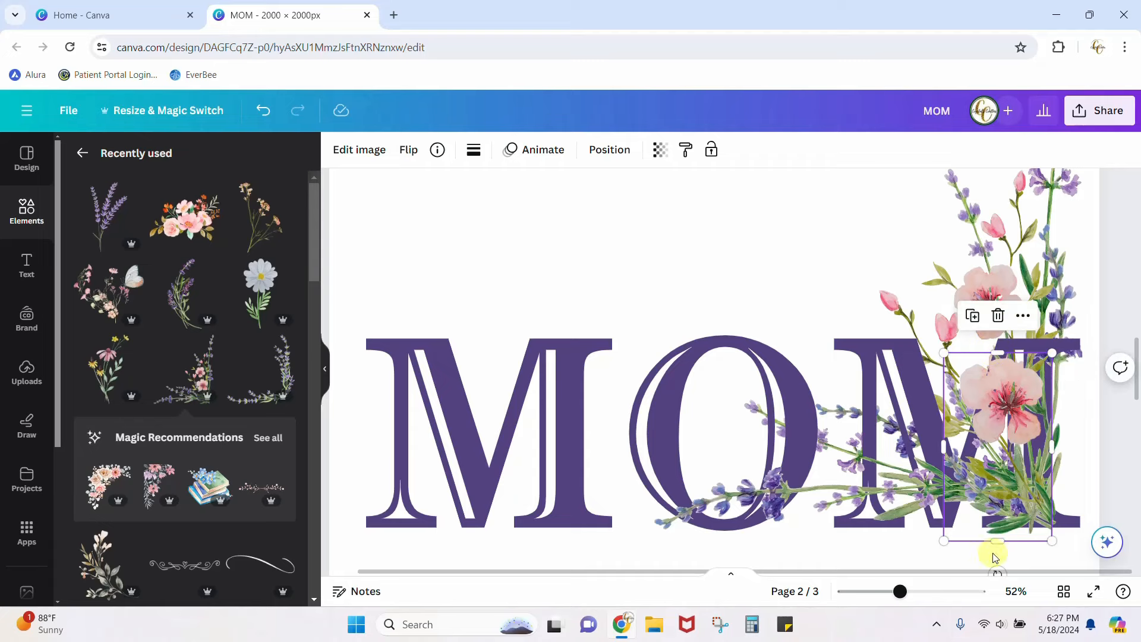
left_click_drag(898, 593, 881, 591)
left_click(1046, 466)
- Shift the grouped MOM design on page 1 to the left while inspecting how its flowers overlap the last M
scroll(1046, 466, "up", 8)
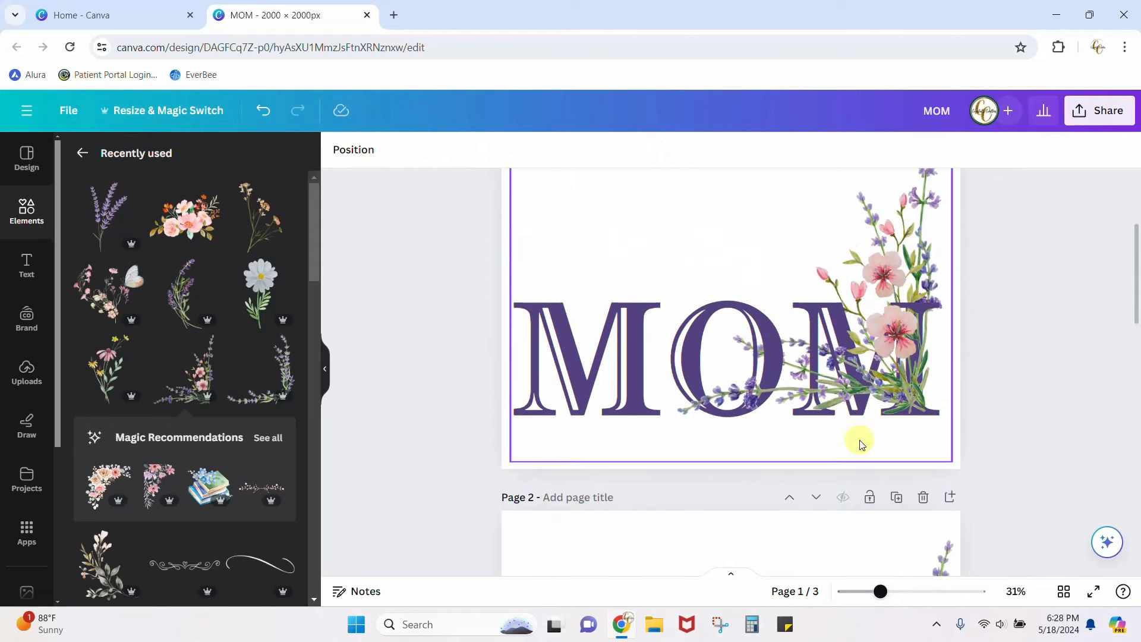
left_click_drag(884, 593, 904, 592)
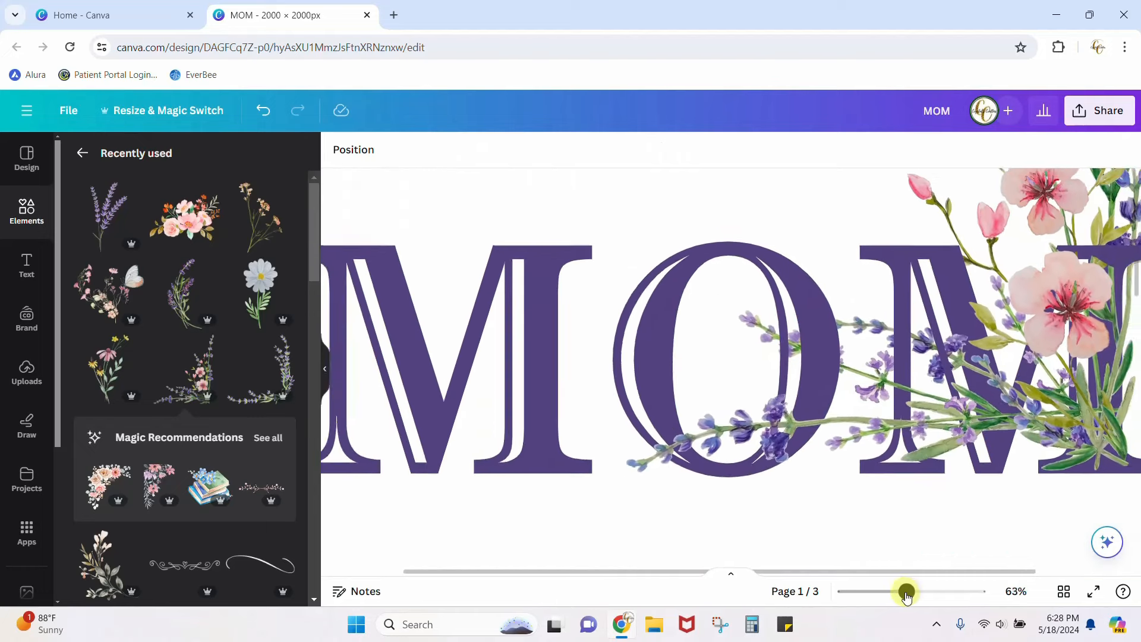
left_click_drag(964, 527, 771, 555)
right_click(786, 548)
left_click(671, 493)
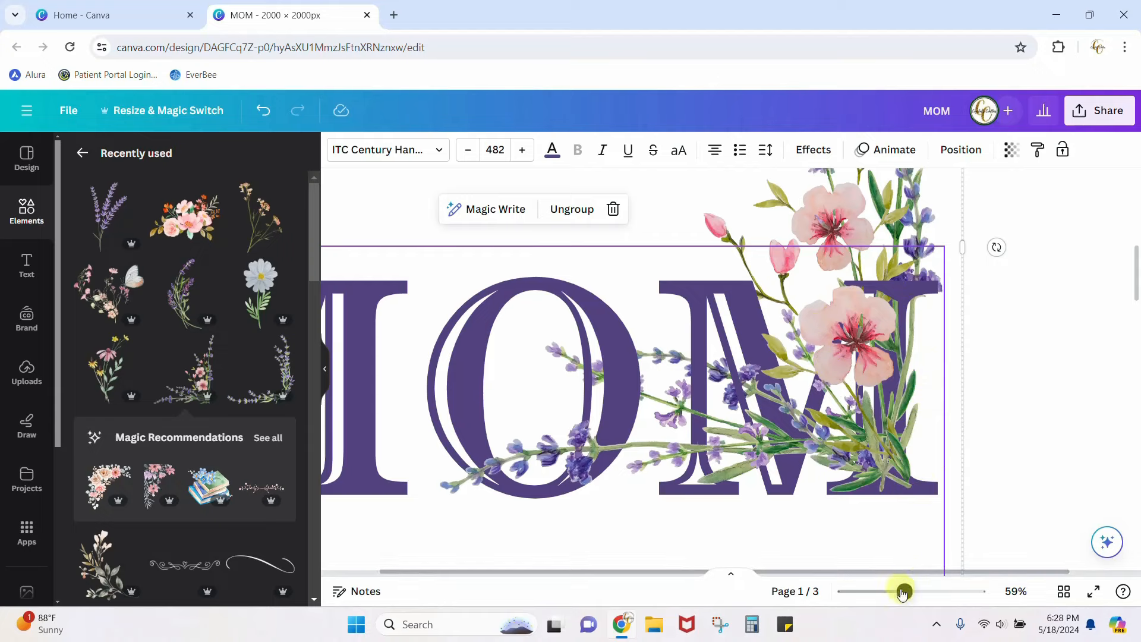
left_click_drag(899, 590, 867, 592)
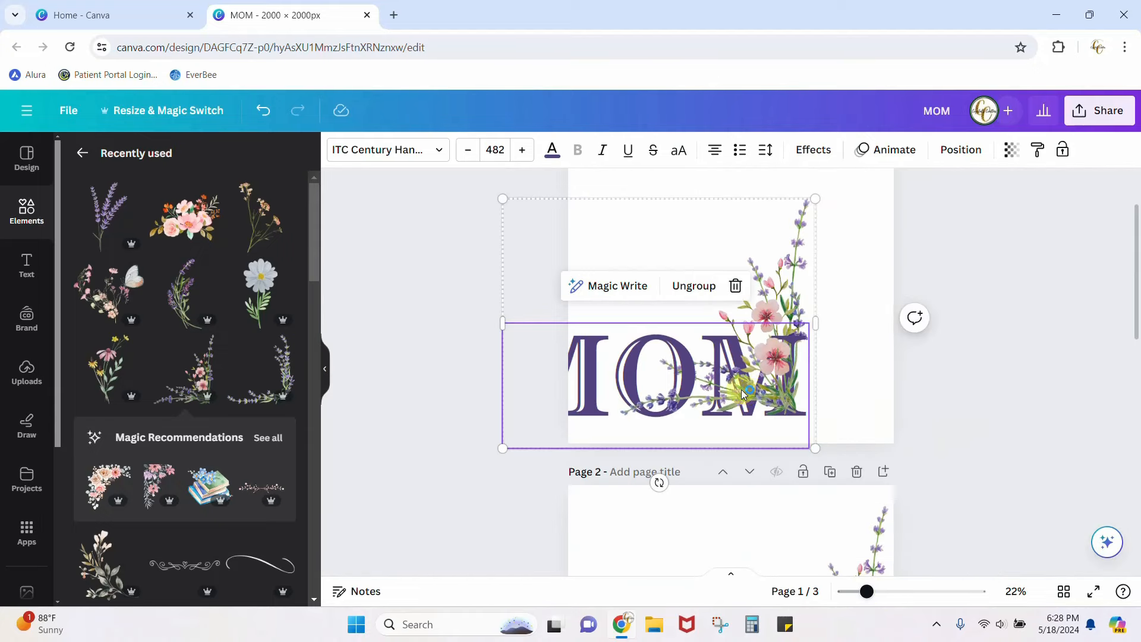
- Move the grouped MOM design back within page 1, and delete the full floral graphic from page 2
left_click_drag(743, 393, 815, 349)
scroll(947, 395, "down", 3)
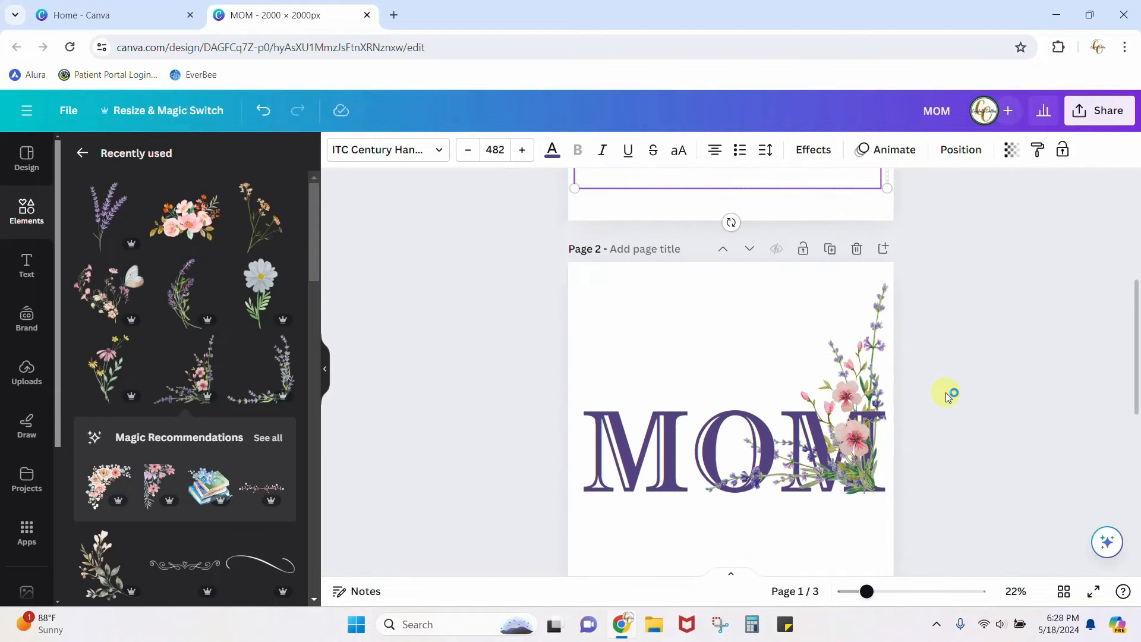
left_click(838, 370)
left_click(840, 371)
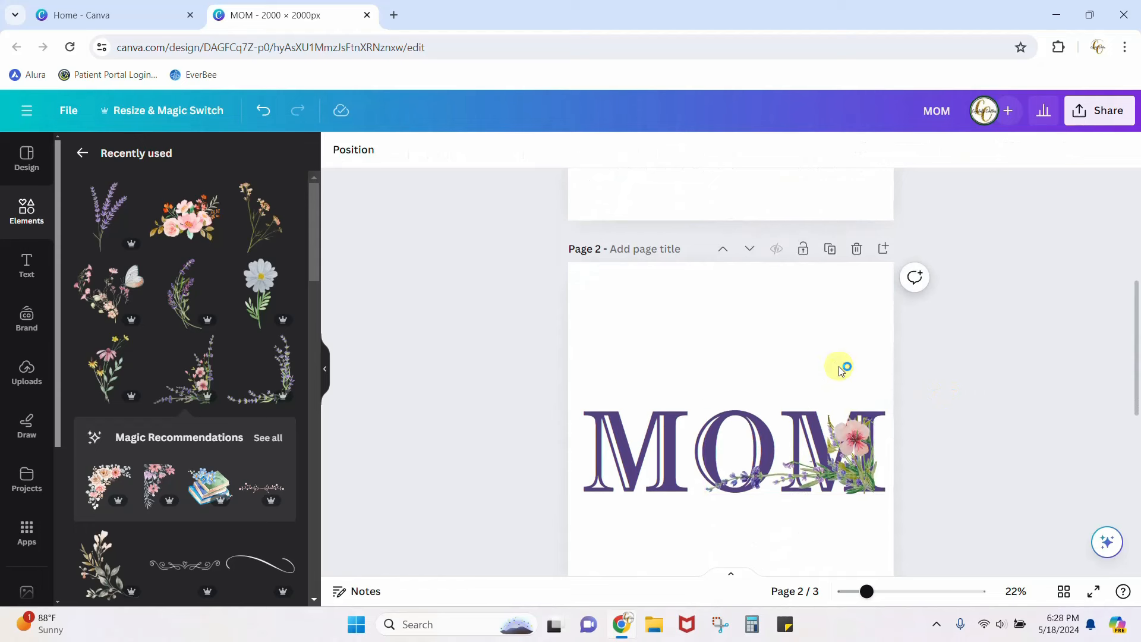
- Delete the remaining cropped floral copies from page 2 and center the MOM text on the page
left_click(808, 449)
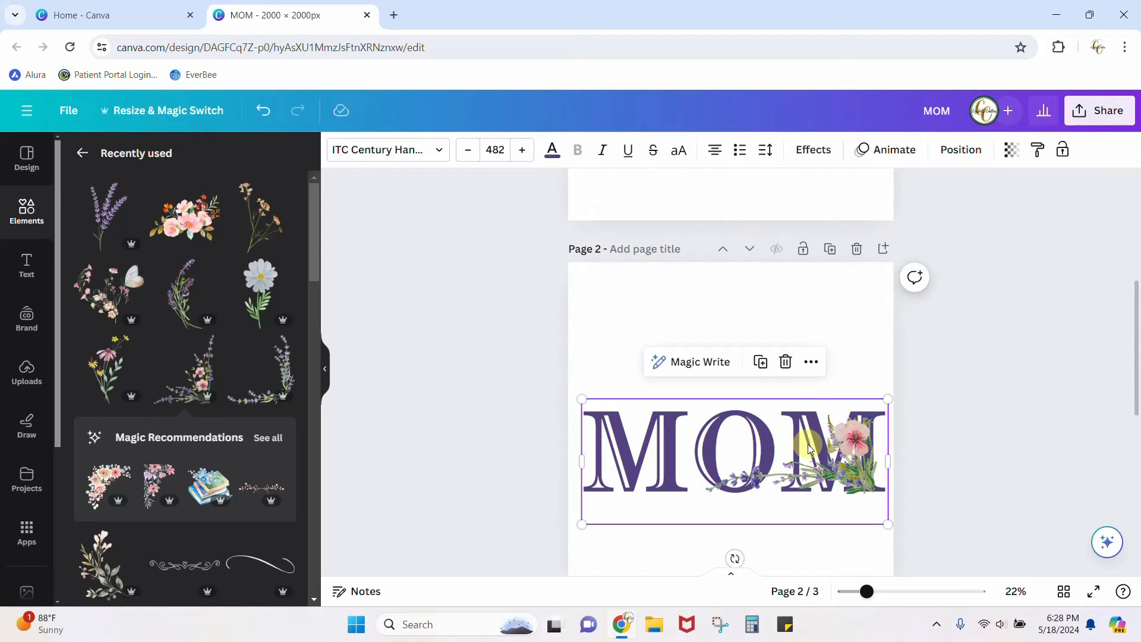
left_click(840, 440)
key("Delete")
left_click(858, 474)
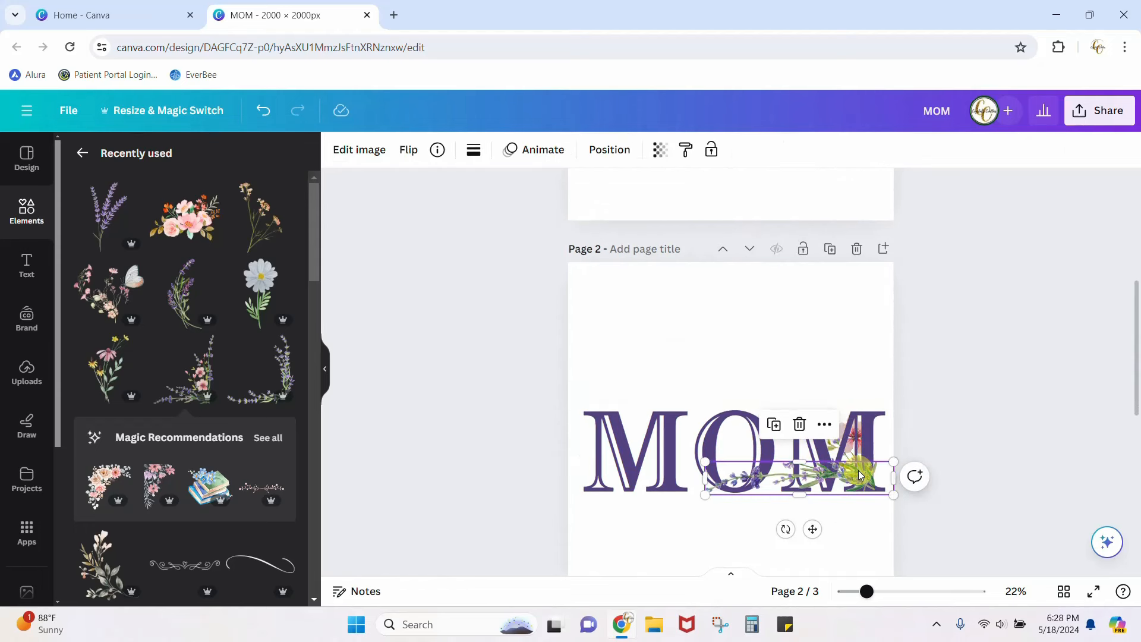
key("Delete")
left_click(835, 424)
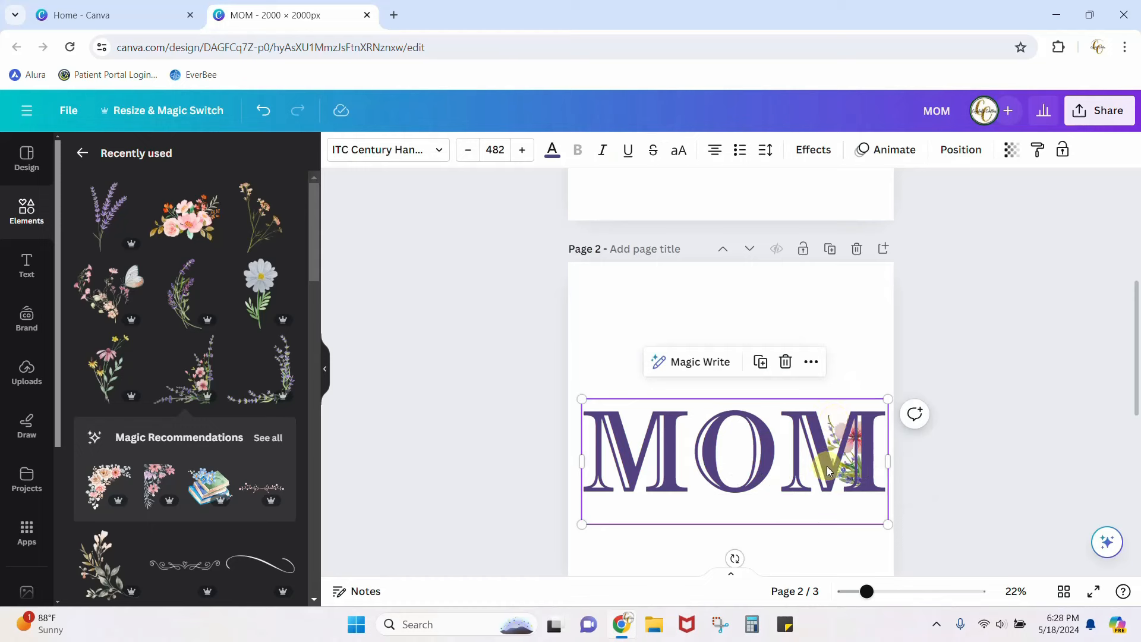
left_click_drag(838, 468, 829, 507)
left_click(869, 421)
key("Delete")
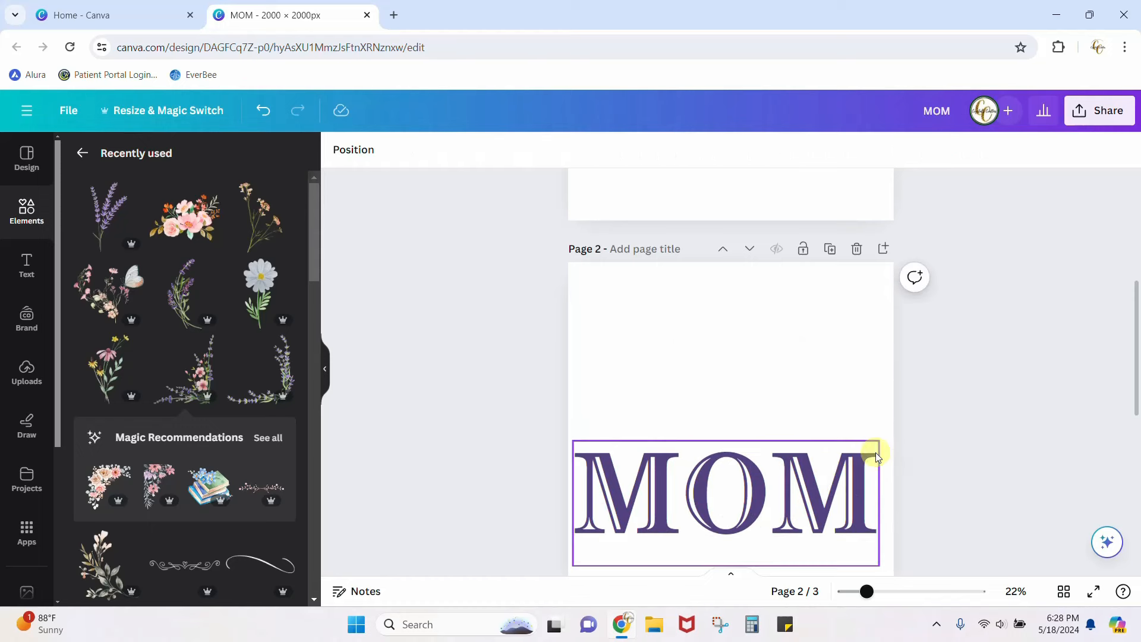
left_click(867, 472)
left_click_drag(866, 473, 863, 445)
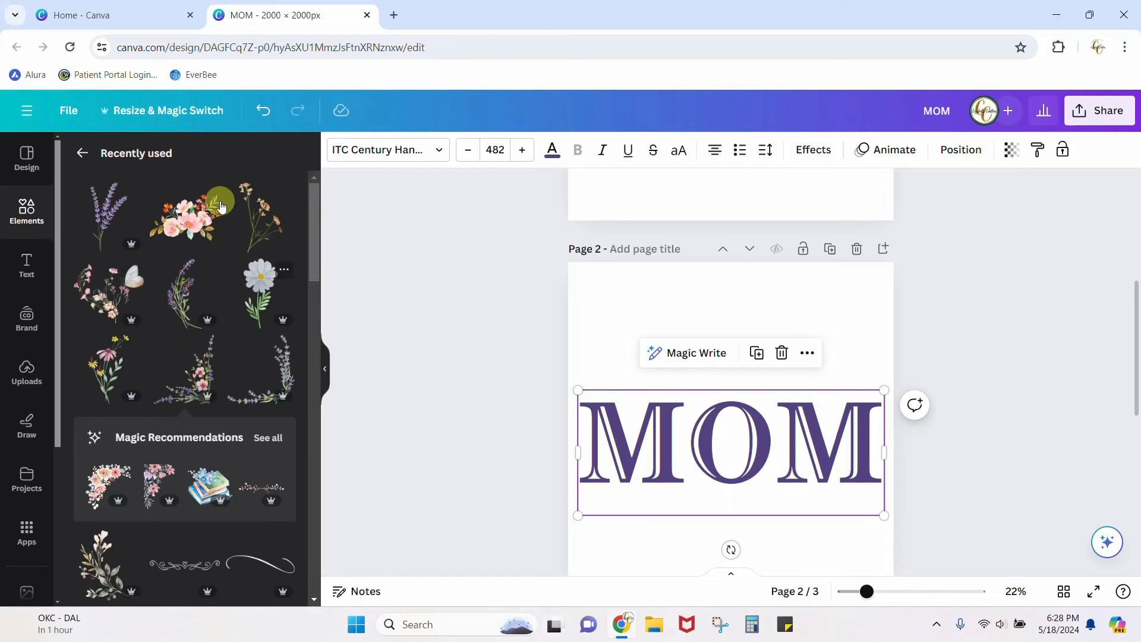
- Search the elements library for wildflowers and show only graphics
left_click(82, 153)
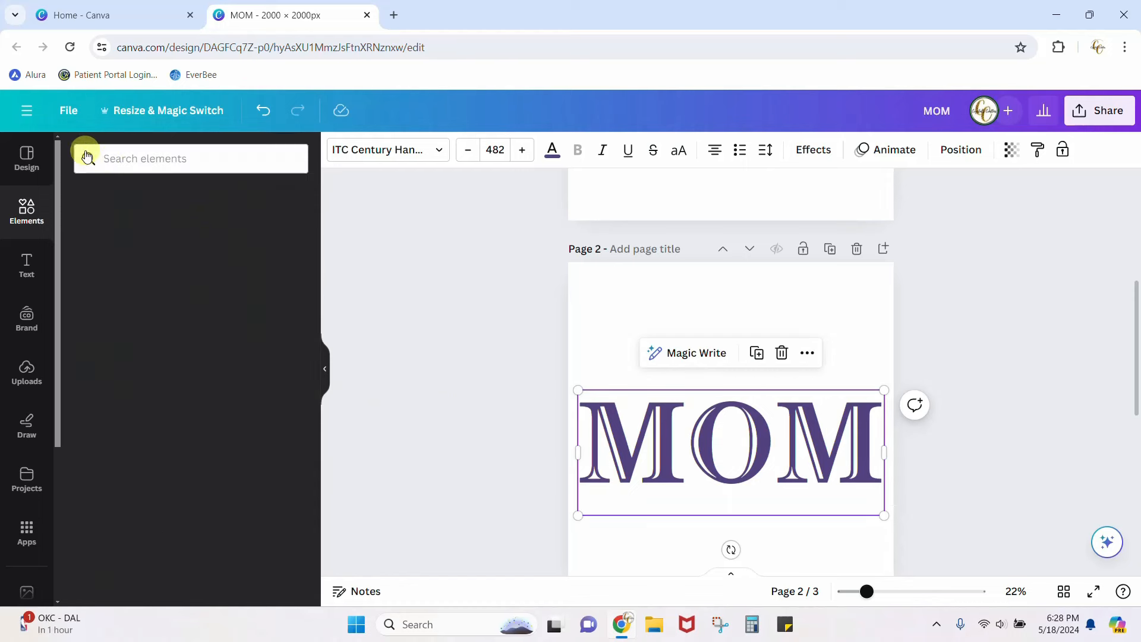
left_click(155, 160)
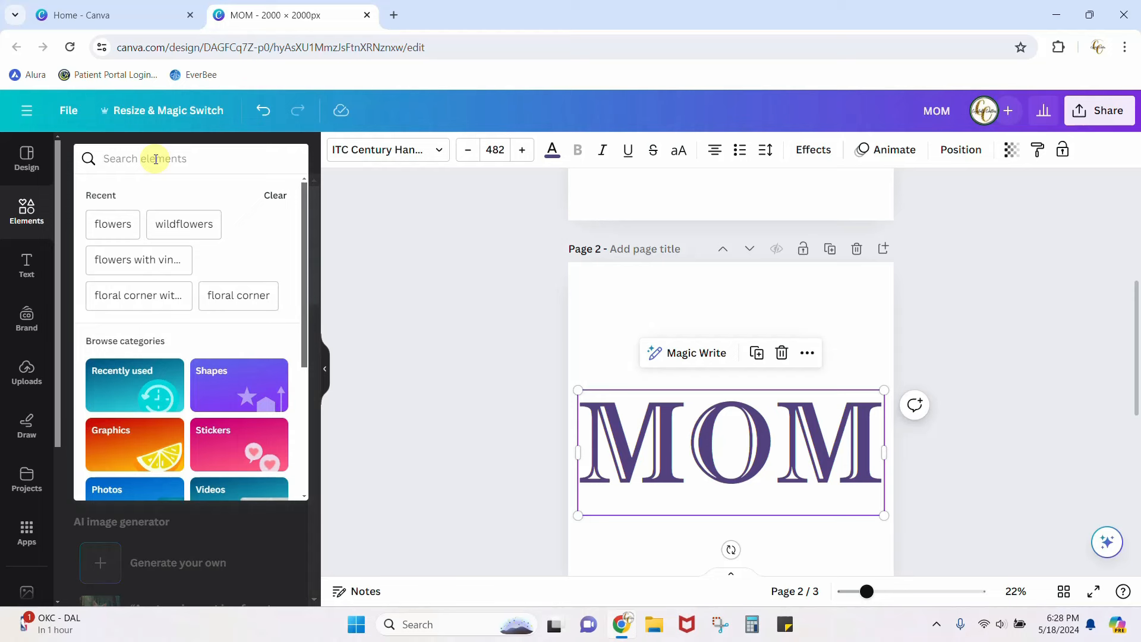
type("wildfl")
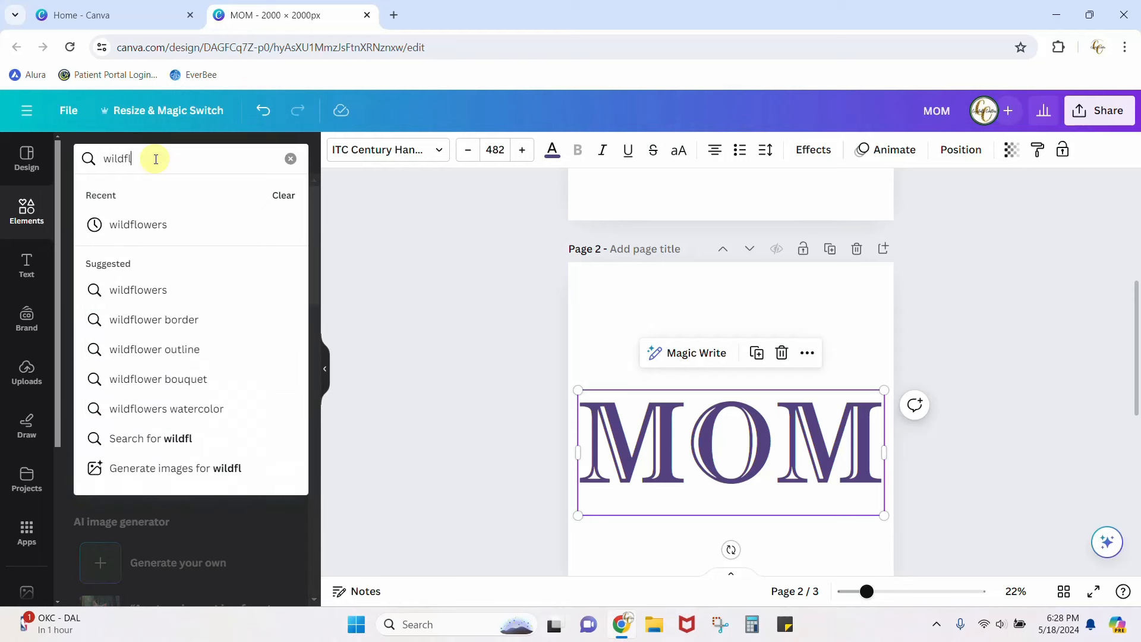
type("owers")
key("Return")
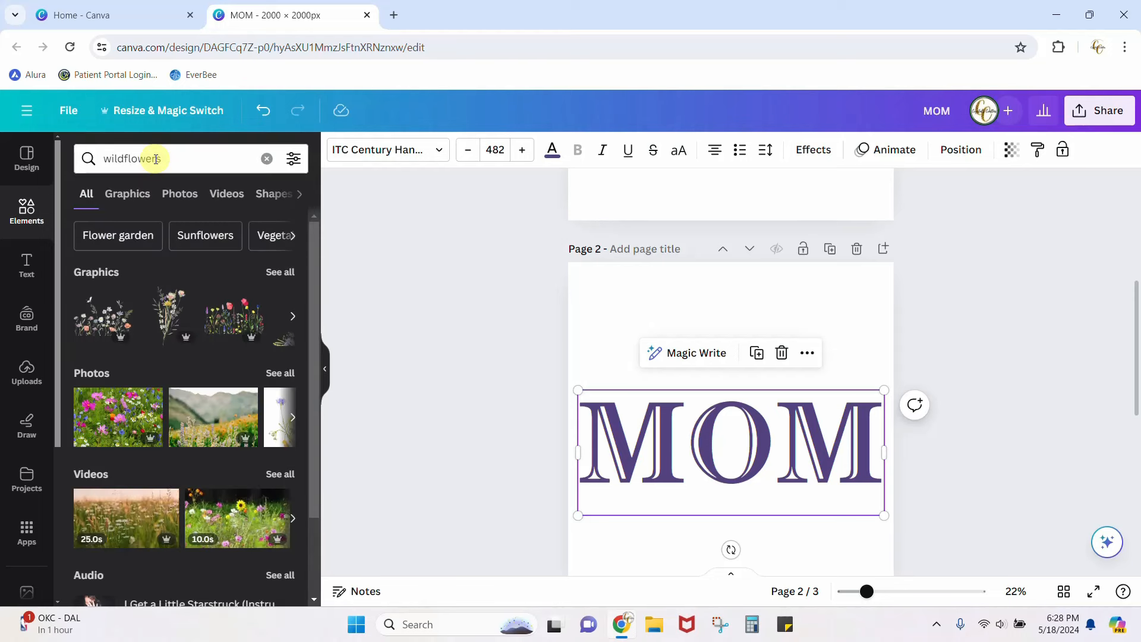
left_click(117, 195)
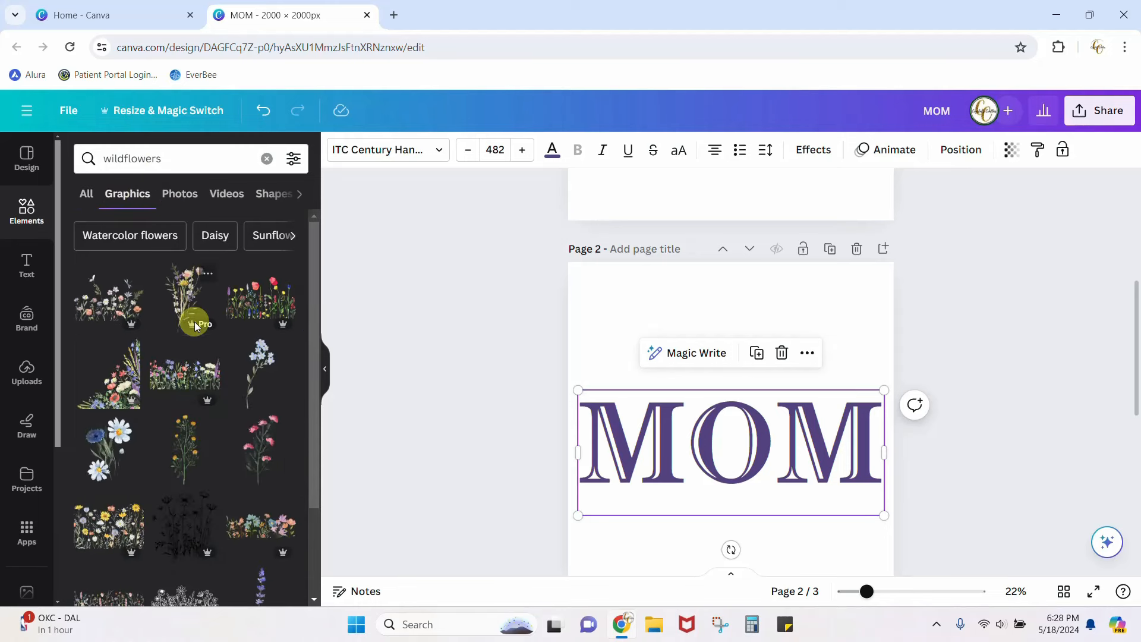
- Find the pink wildflower graphic with a butterfly among the results and add it to page 2
scroll(206, 326, "down", 3)
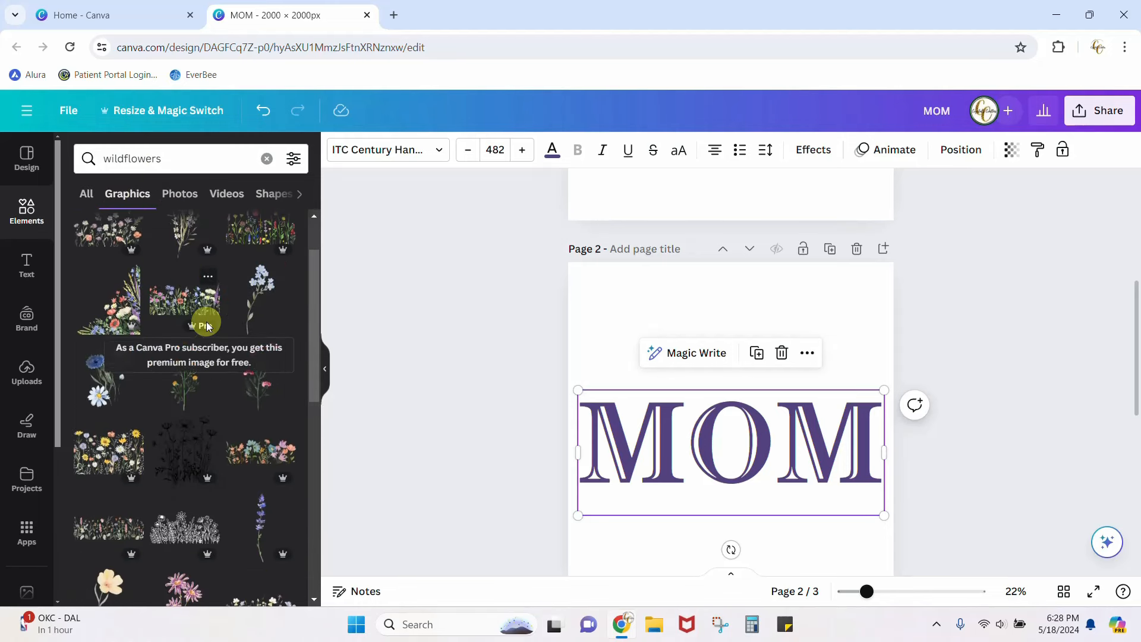
scroll(206, 322, "down", 5)
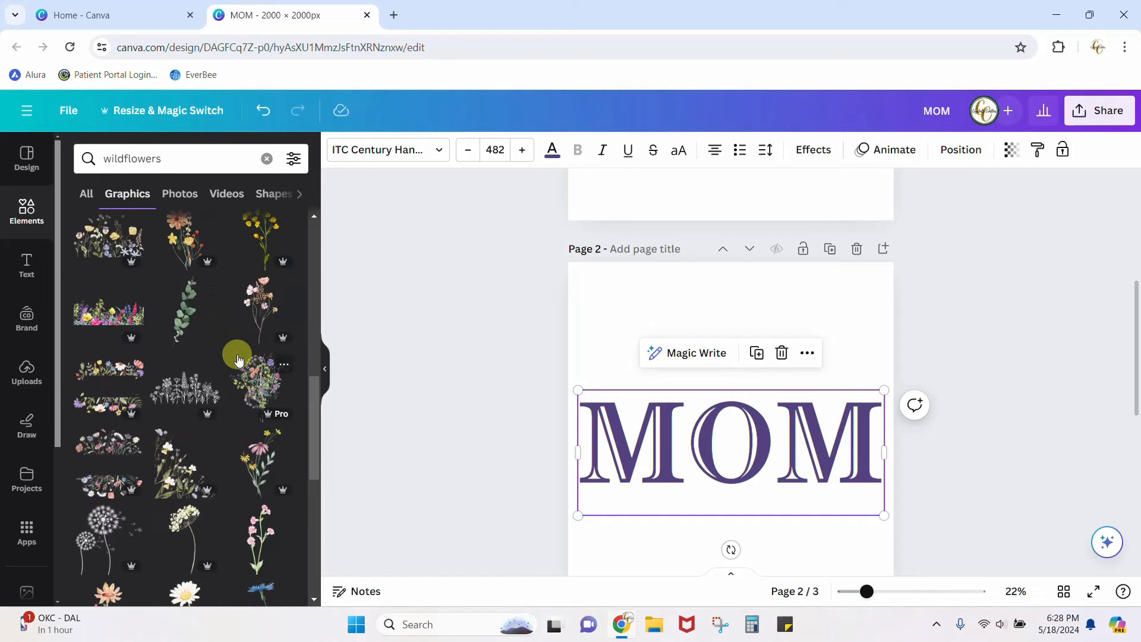
scroll(237, 358, "down", 4)
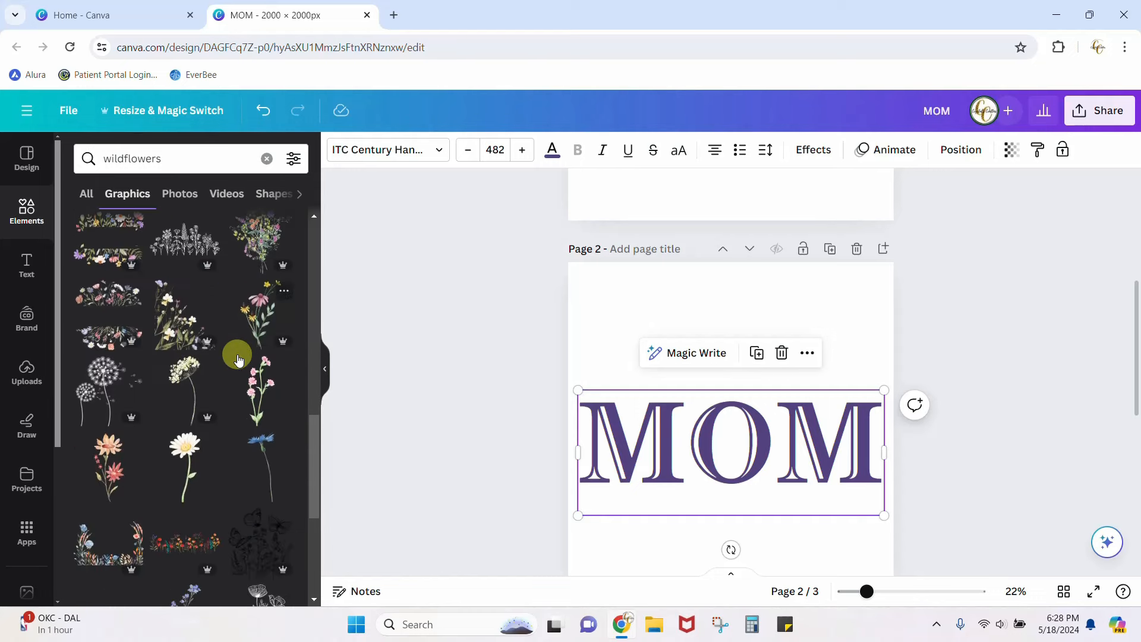
scroll(238, 358, "down", 4)
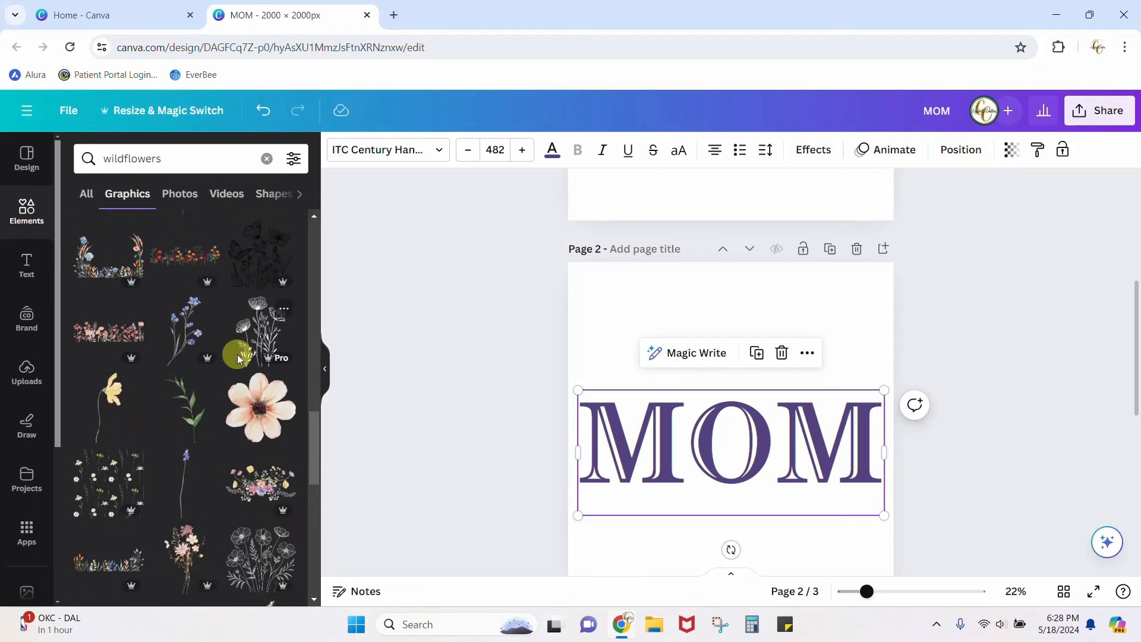
scroll(238, 360, "down", 4)
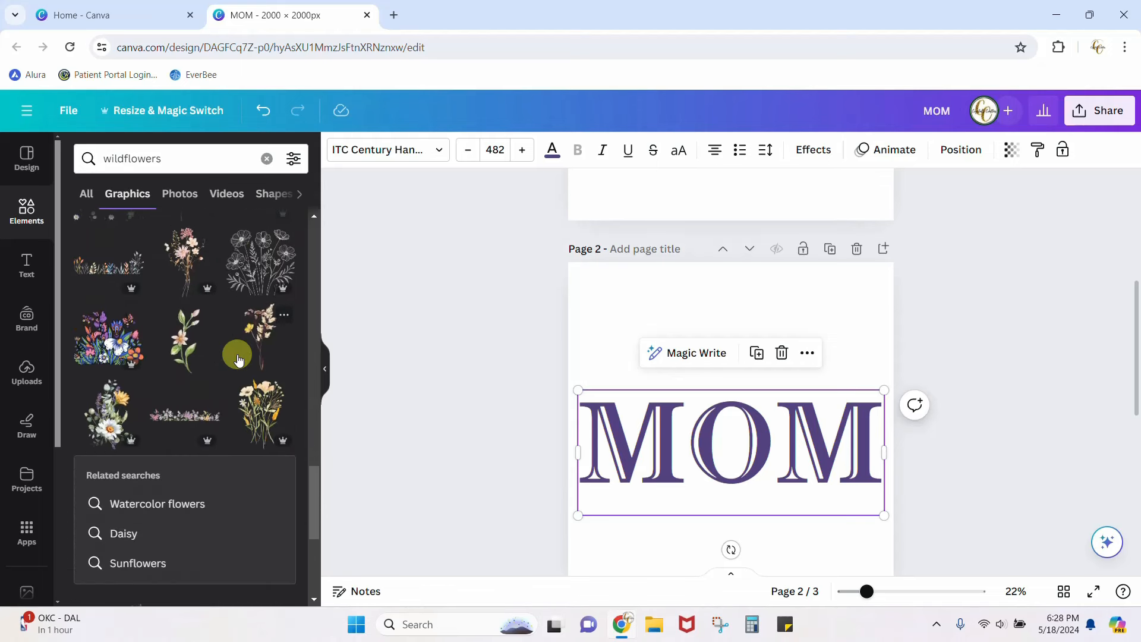
scroll(237, 358, "down", 5)
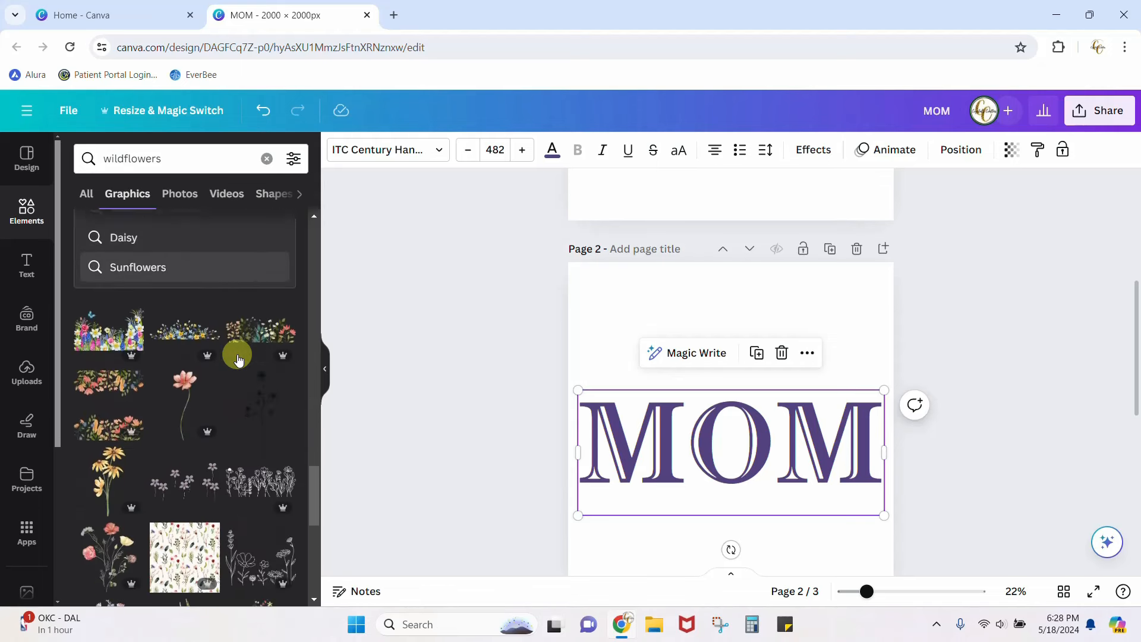
scroll(238, 358, "down", 5)
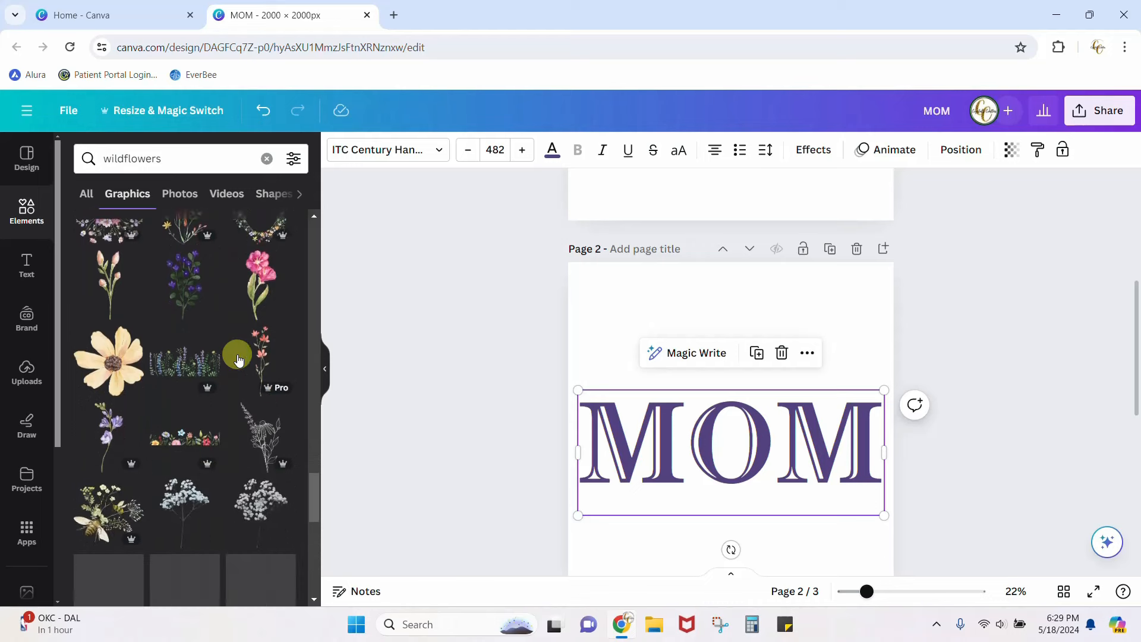
scroll(238, 359, "down", 2)
scroll(238, 359, "down", 3)
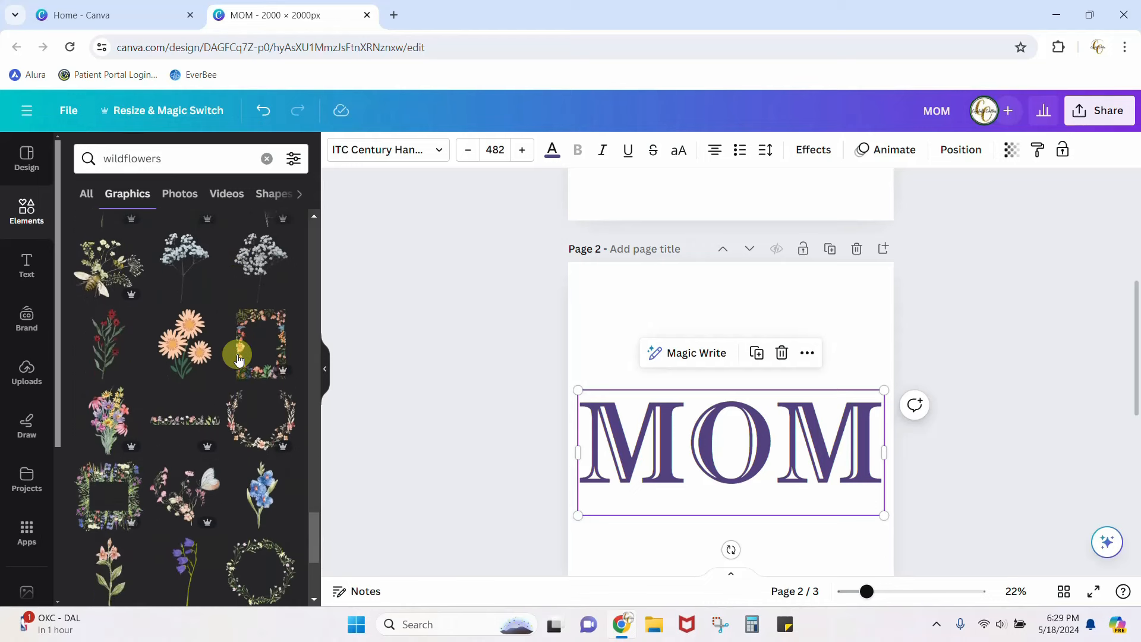
left_click(195, 430)
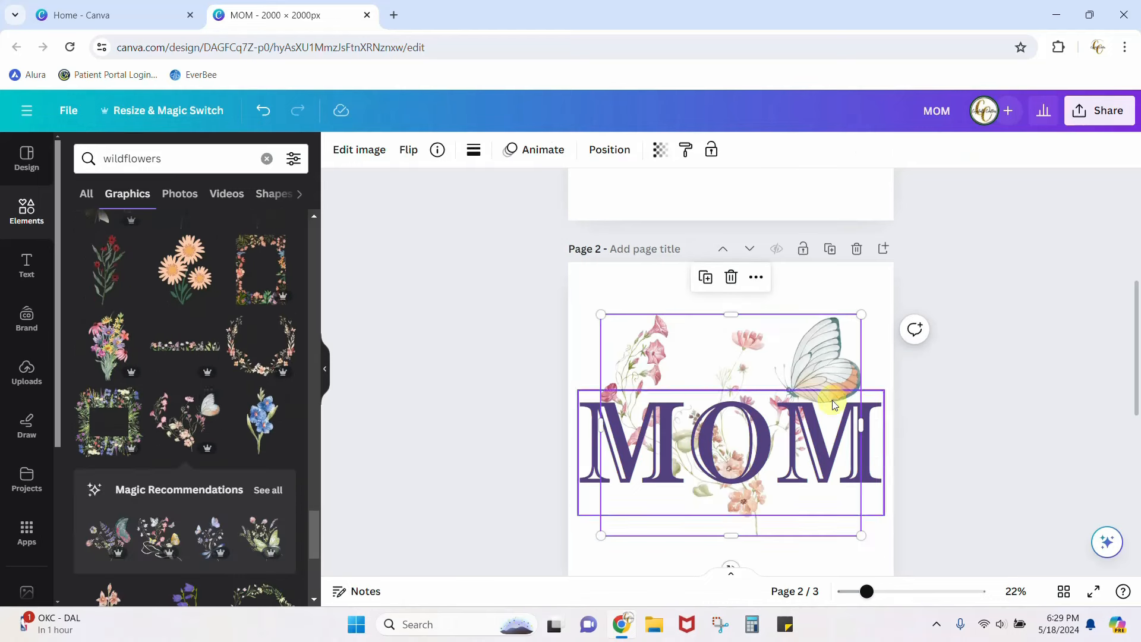
left_click(993, 401)
- Recolor the MOM text on page 2 with a pink sampled from the flowers, adjusted to the more muted #B46E7E
left_click(857, 459)
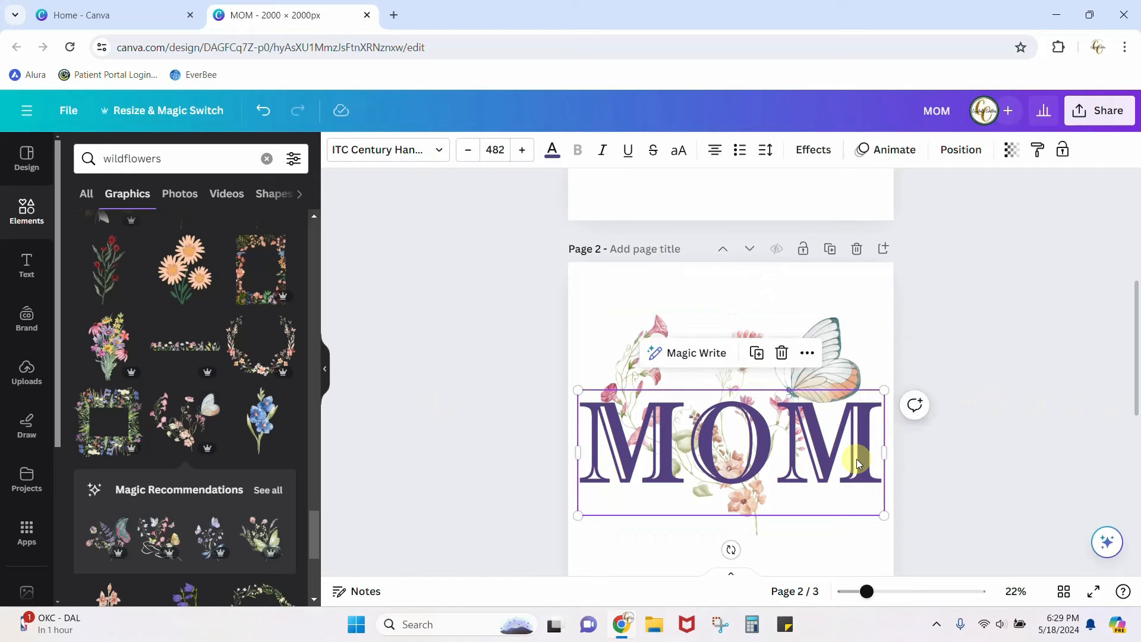
left_click(1095, 403)
scroll(1027, 392, "up", 5)
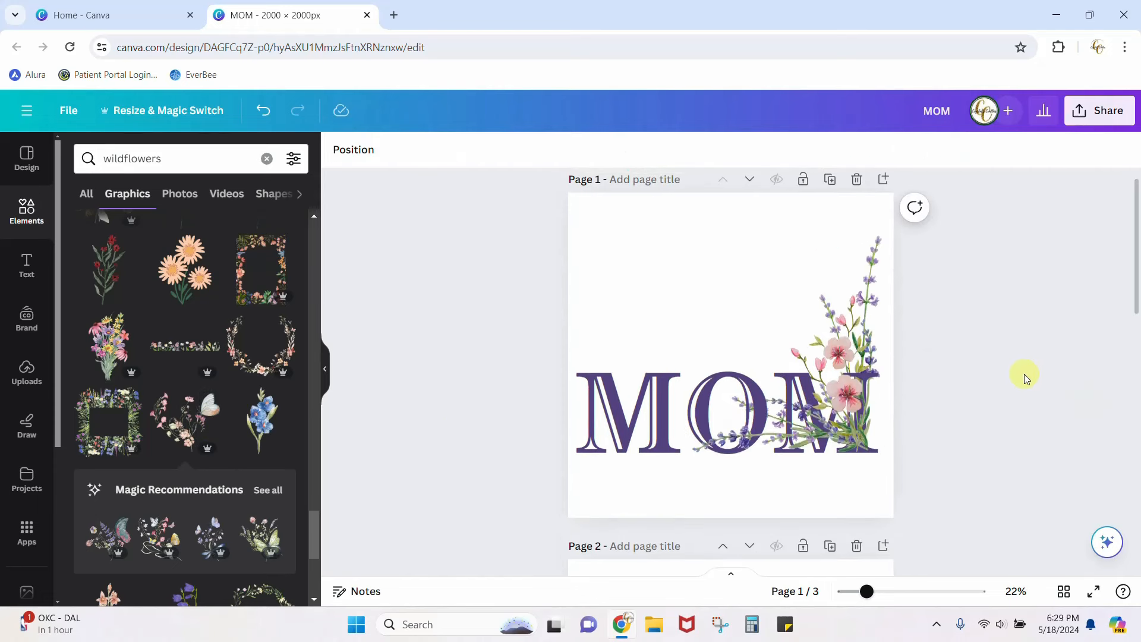
scroll(1015, 369, "down", 5)
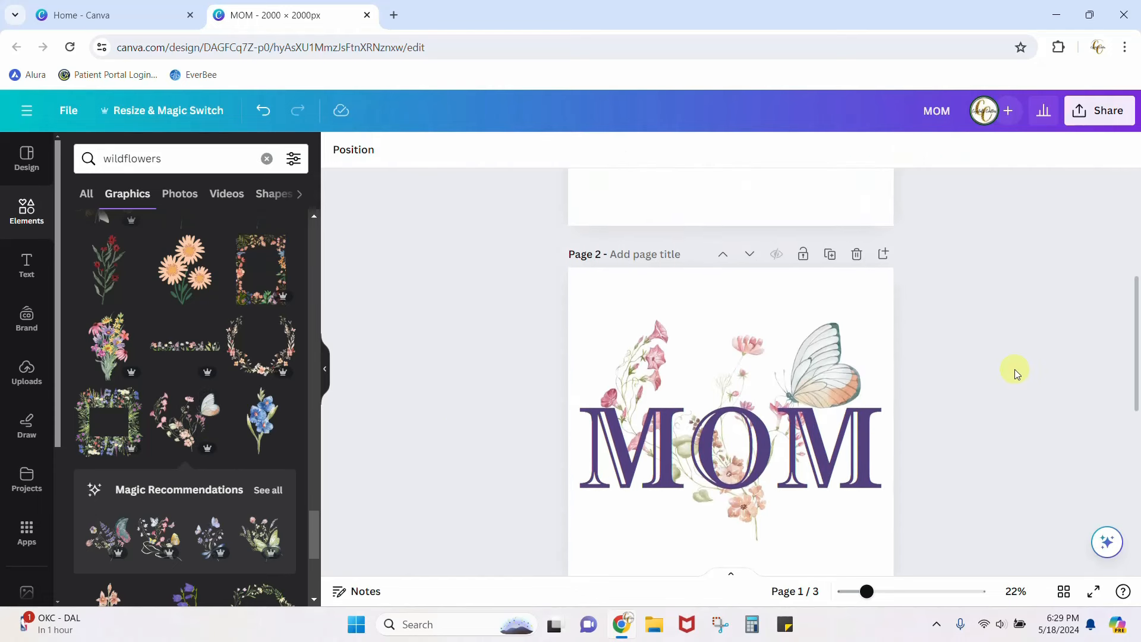
left_click(868, 461)
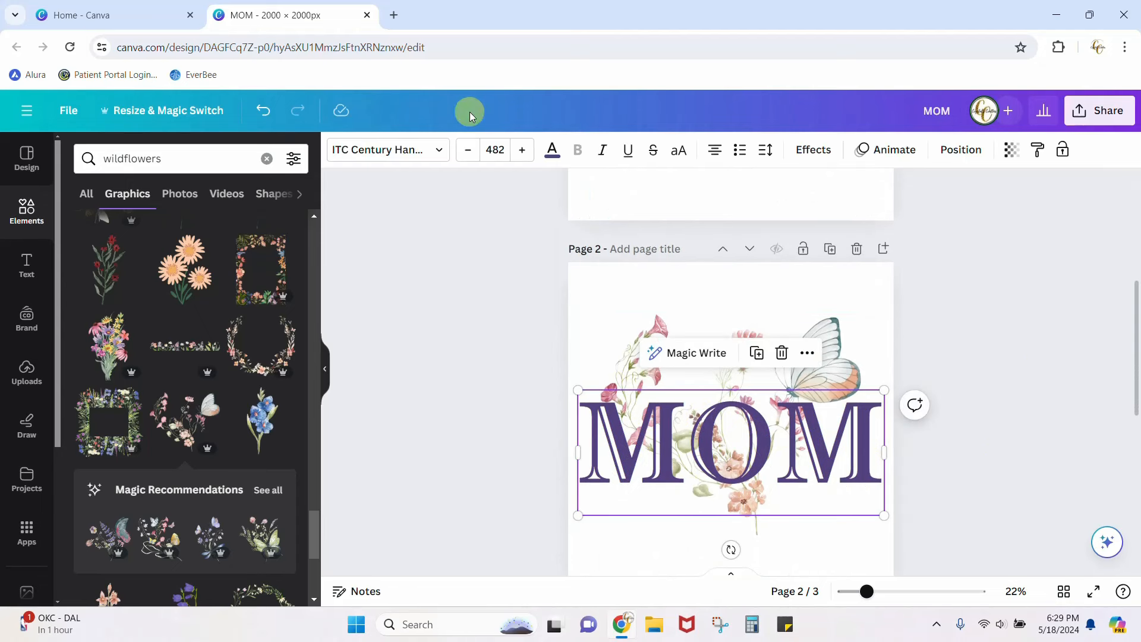
left_click(553, 155)
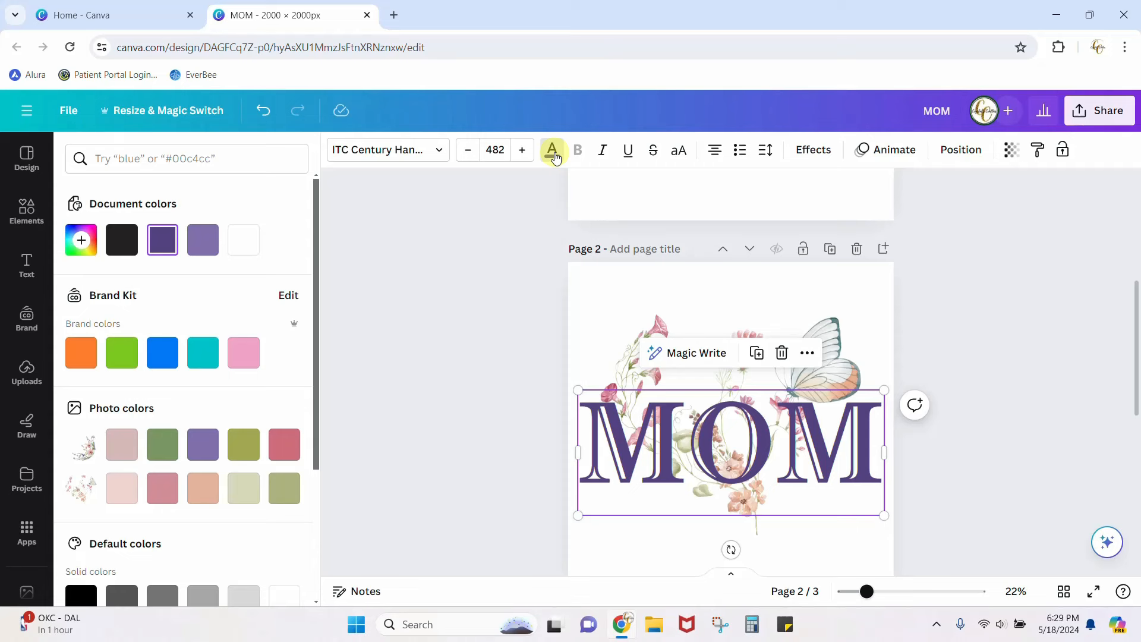
left_click(81, 244)
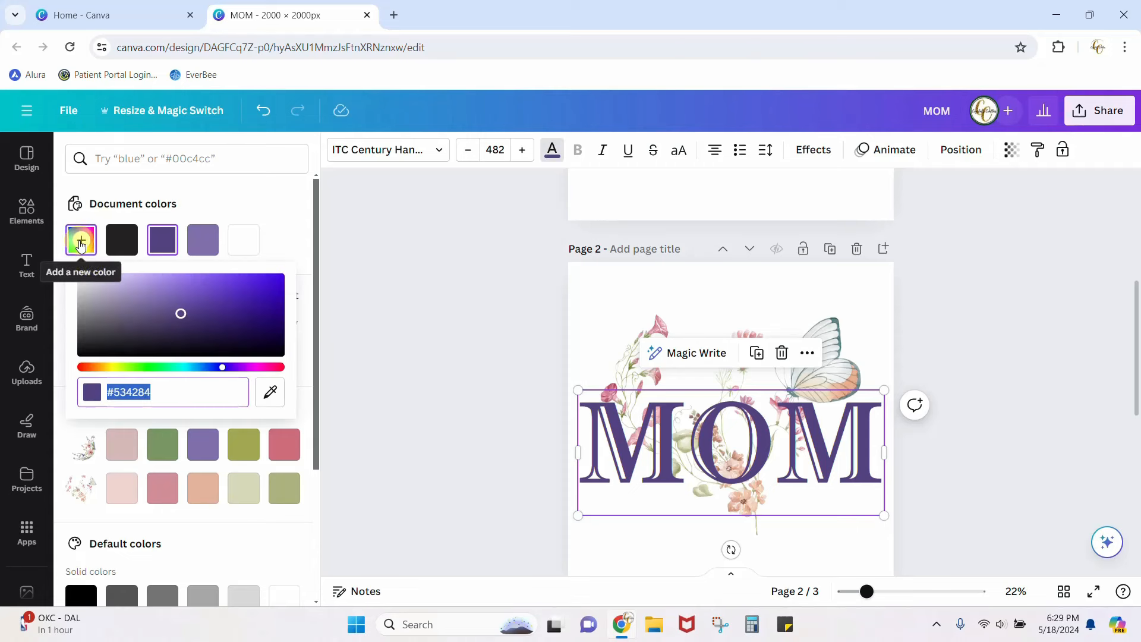
left_click(271, 393)
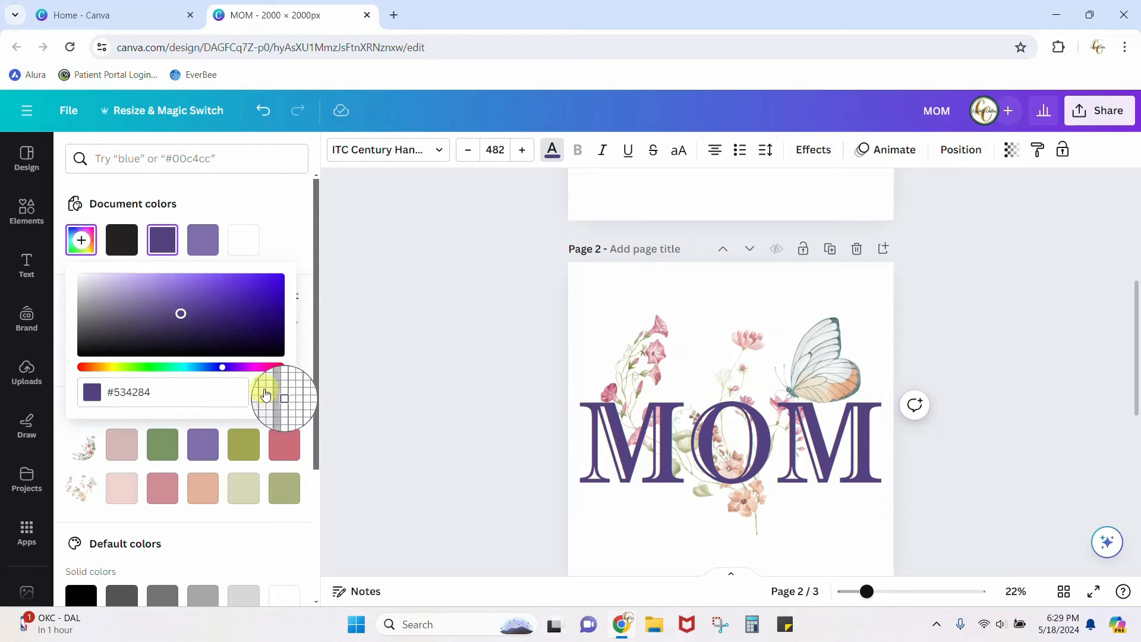
left_click(651, 367)
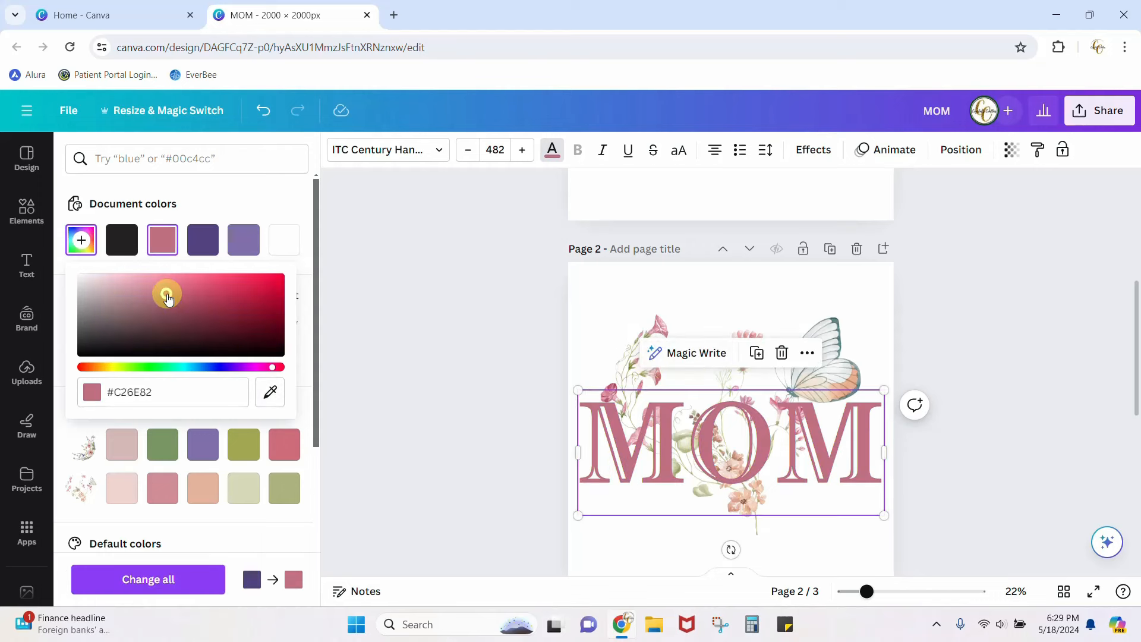
mouse_move(167, 298)
left_mouse_down()
mouse_move(169, 316)
mouse_move(155, 314)
mouse_move(183, 319)
mouse_move(158, 299)
left_mouse_up()
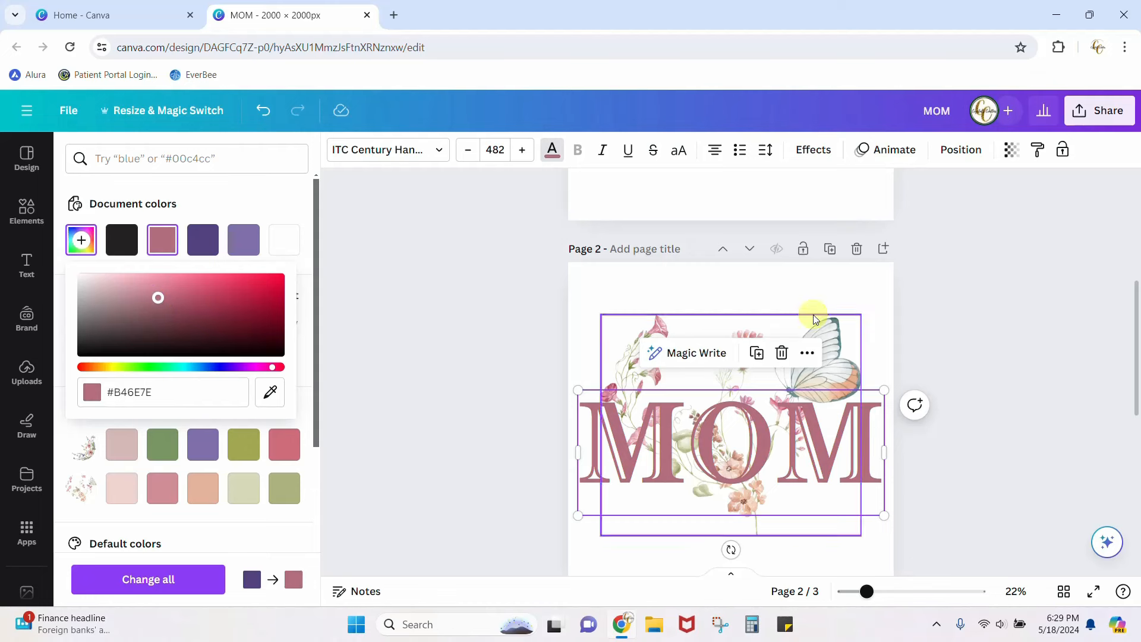
left_click(1018, 326)
- Move the MOM text on page 2 lower and shift the butterfly floral graphic slightly upward
left_click(829, 456)
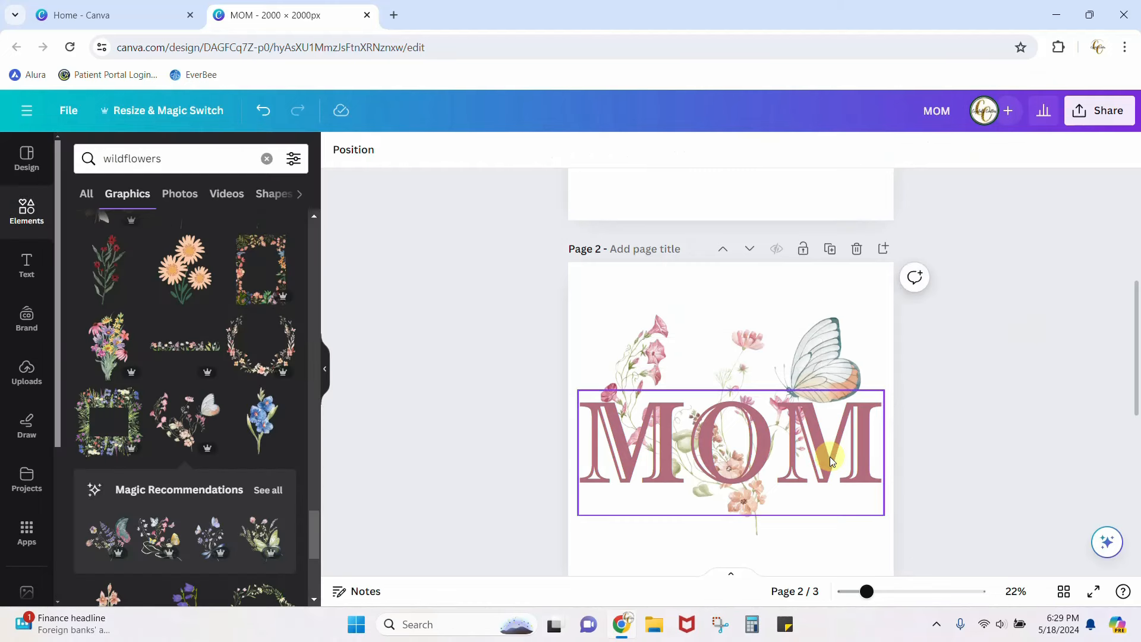
left_click_drag(864, 459, 864, 477)
left_click(844, 357)
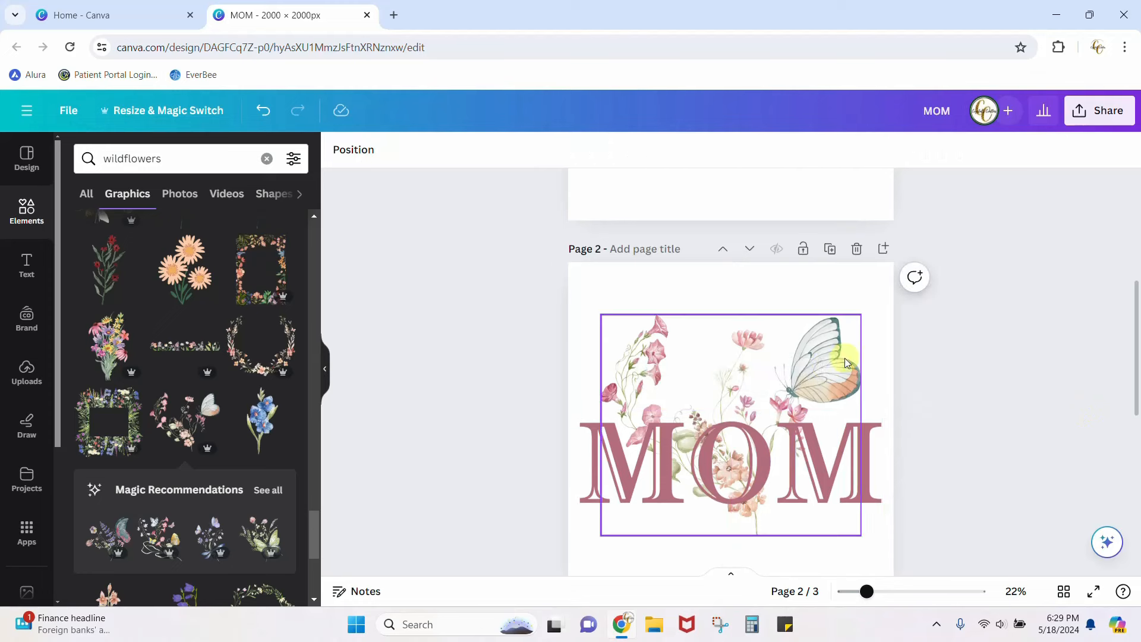
left_click_drag(826, 366, 831, 355)
- Duplicate the butterfly floral graphic and align the copy exactly over the original, in front of the text
right_click(830, 355)
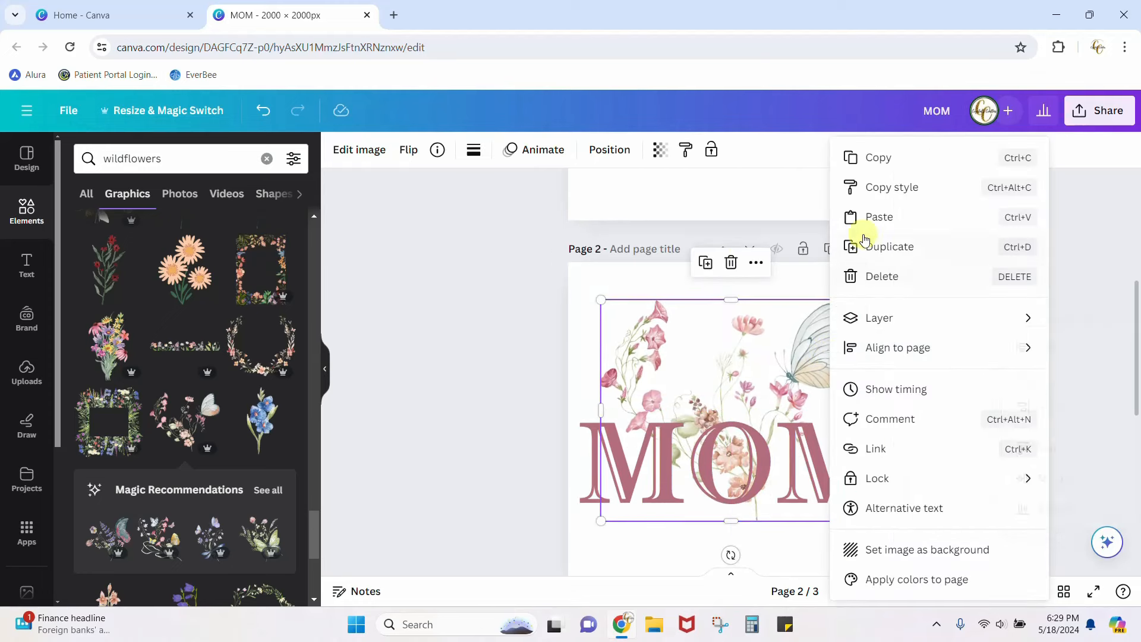
left_click(888, 247)
left_click_drag(832, 359, 823, 360)
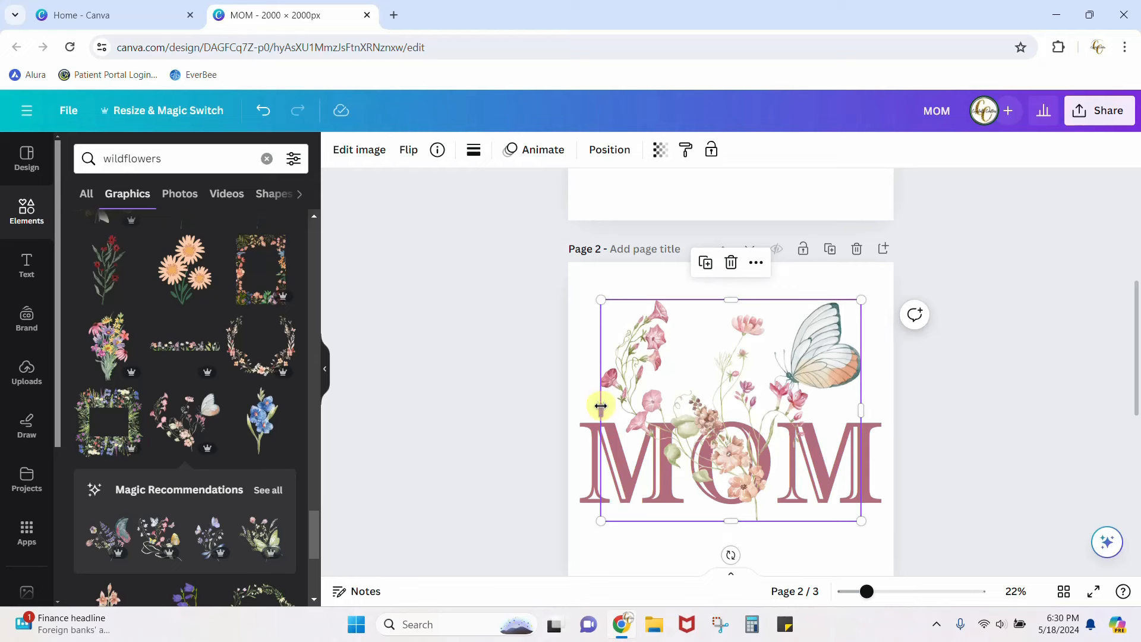
- Crop the front floral copy from its left edge past the first M, and move the MOM text up over the flowers
left_click_drag(600, 410, 693, 413)
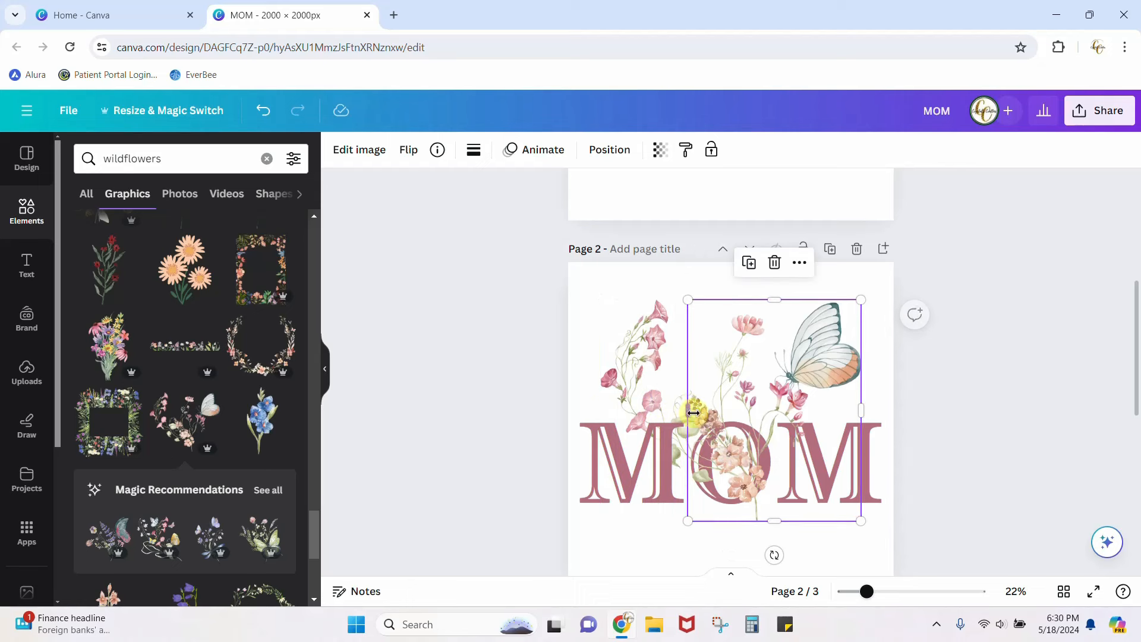
left_click(1060, 484)
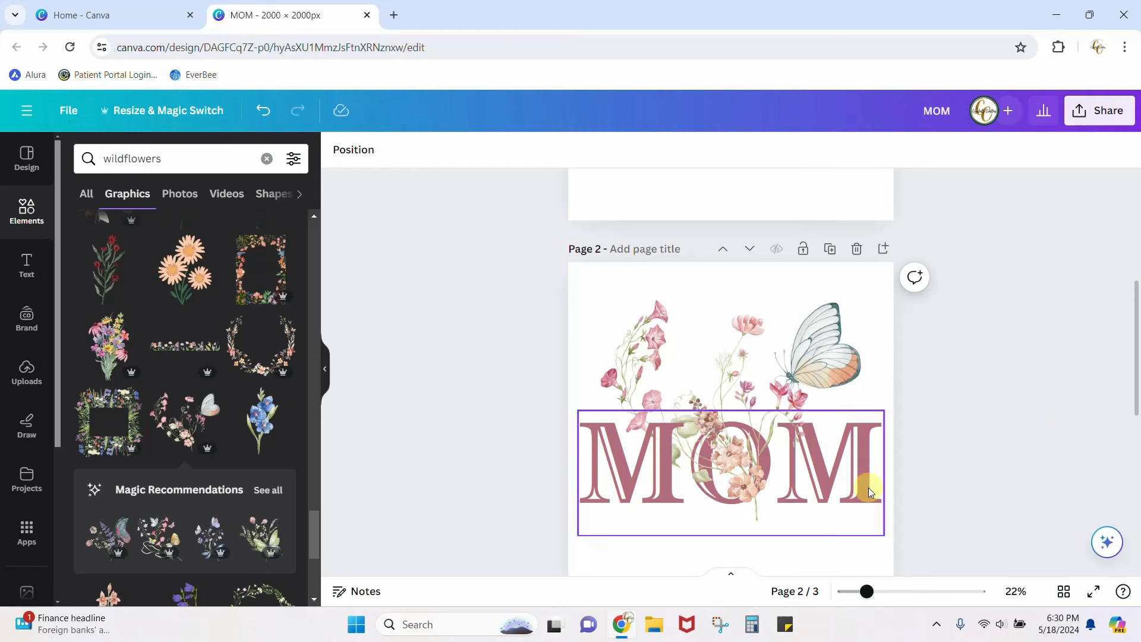
left_click_drag(869, 485, 871, 445)
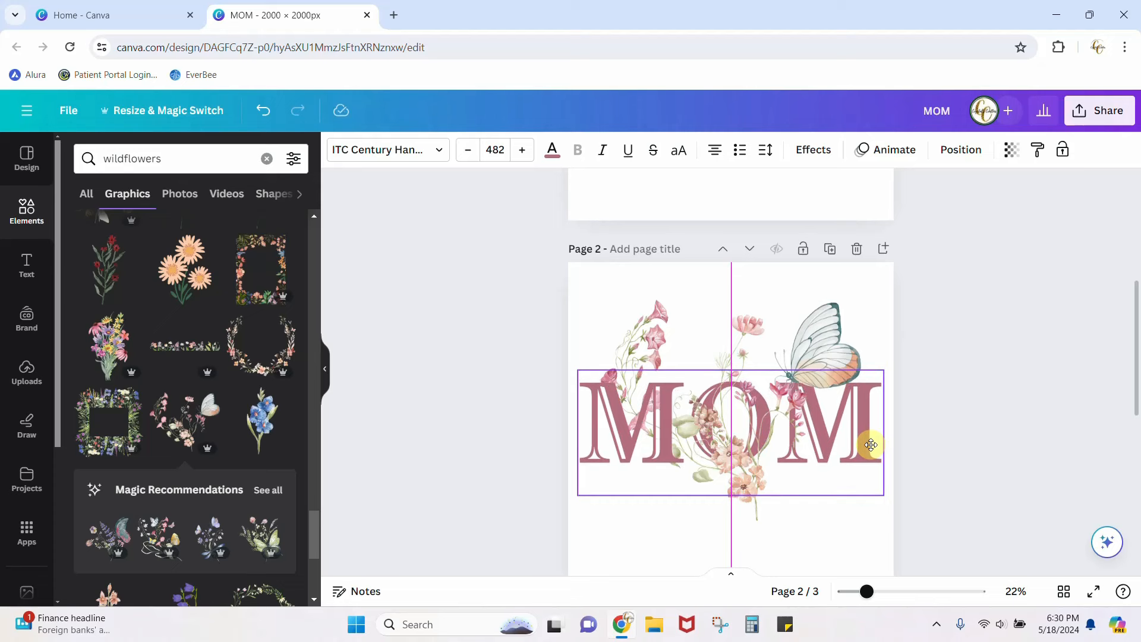
left_click_drag(871, 446, 871, 446)
- Recolor the MOM text with the teal sampled from the butterfly wing, darkened to #3D595B
left_click_drag(866, 591, 887, 593)
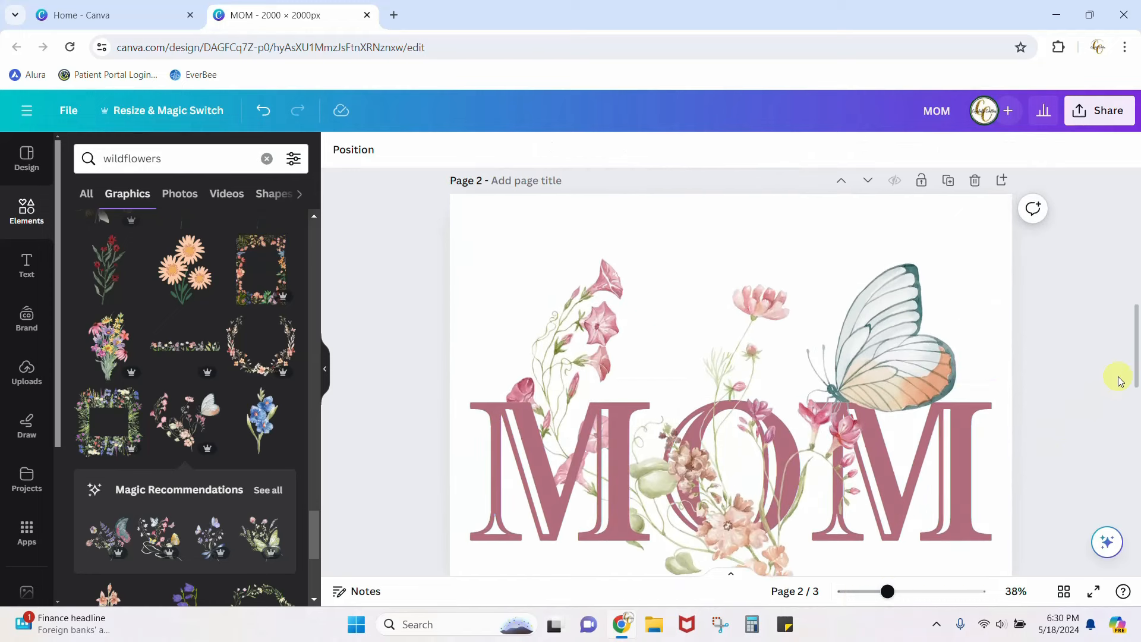
scroll(1126, 380, "down", 2)
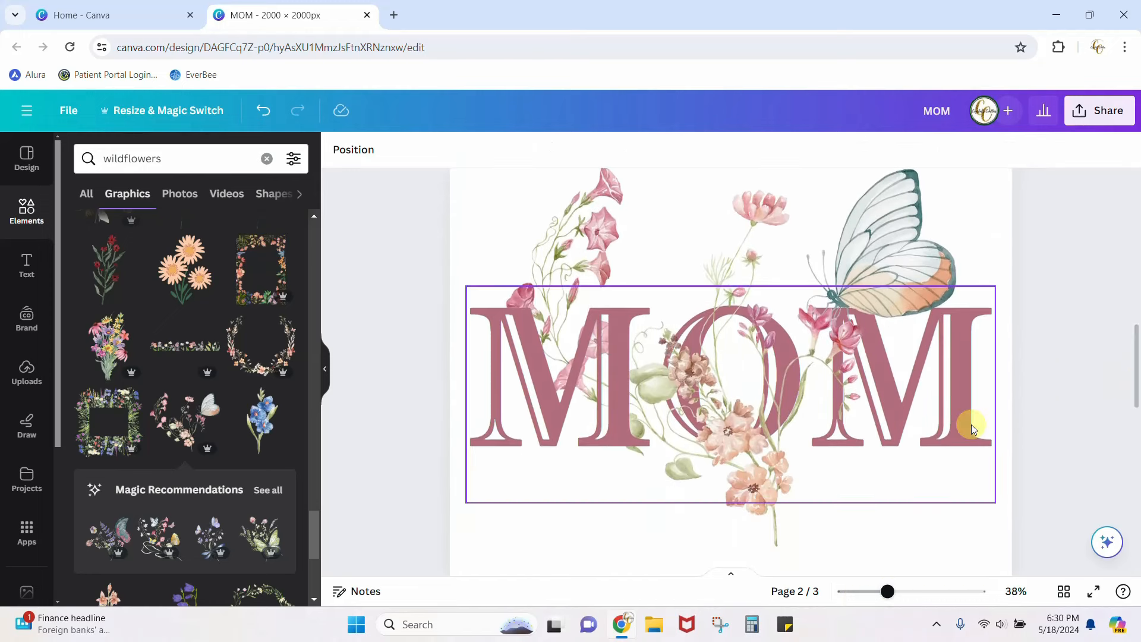
left_click(971, 425)
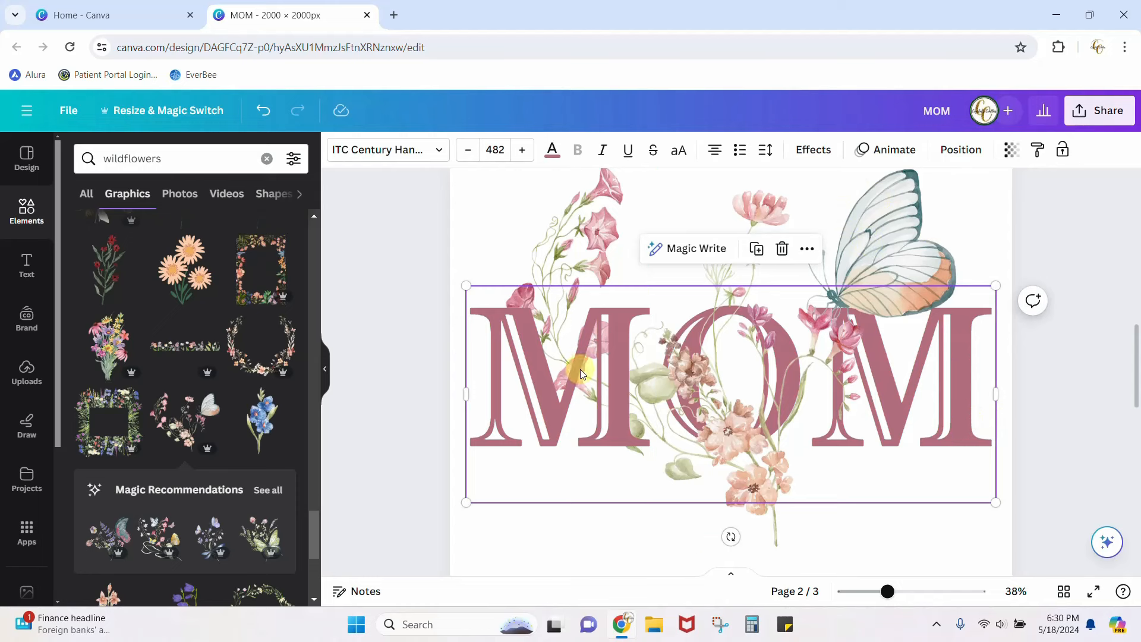
double_click(619, 375)
left_click(613, 383)
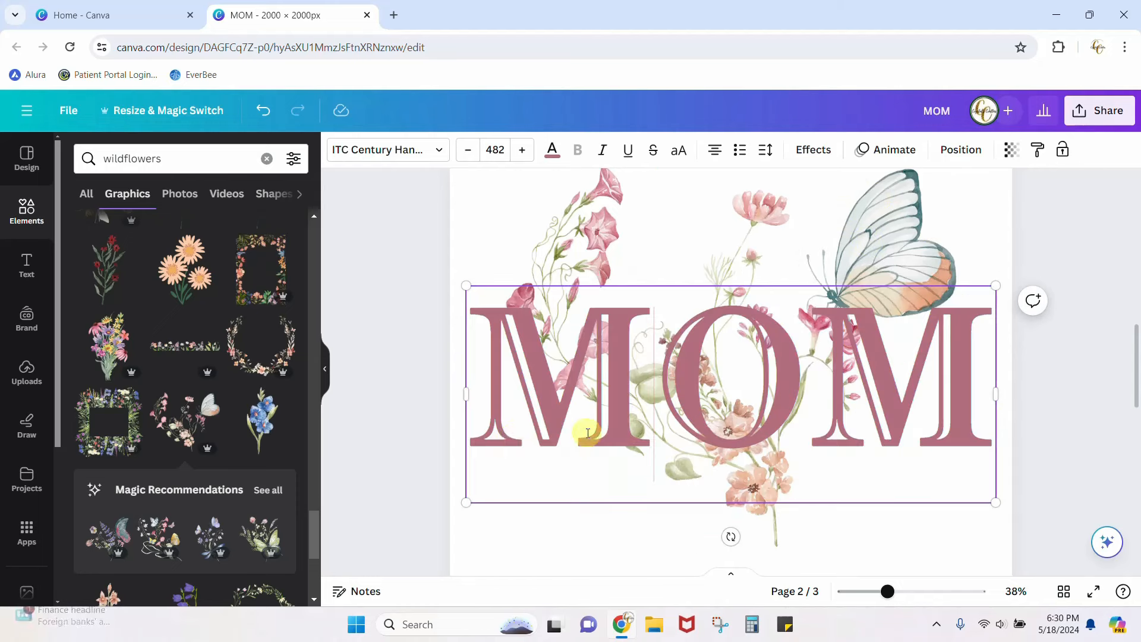
left_click(552, 150)
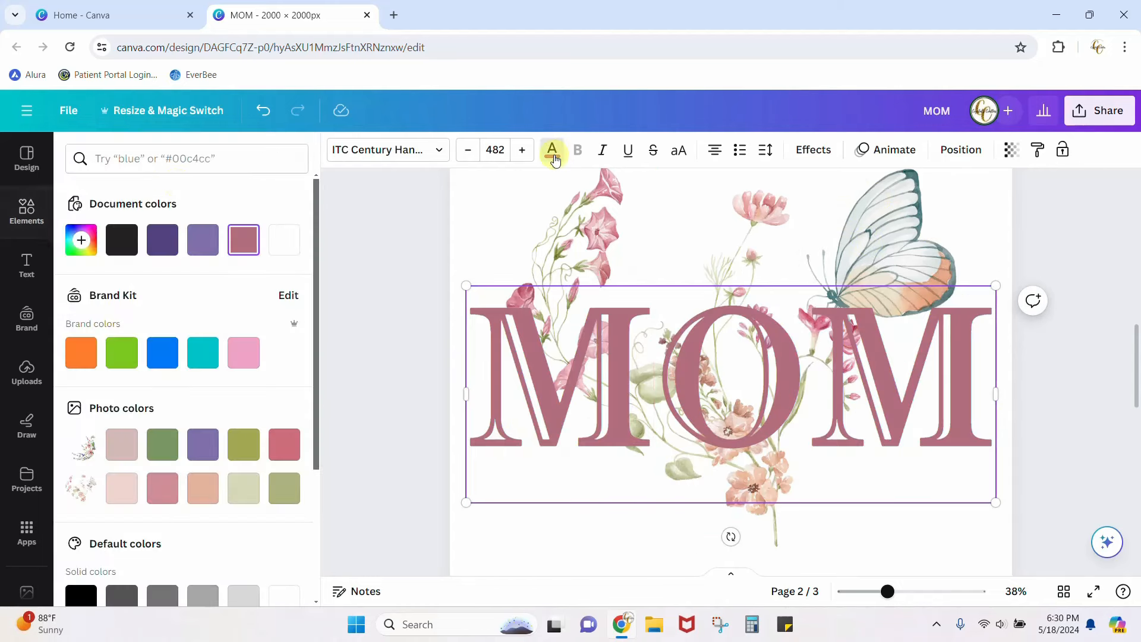
left_click(80, 241)
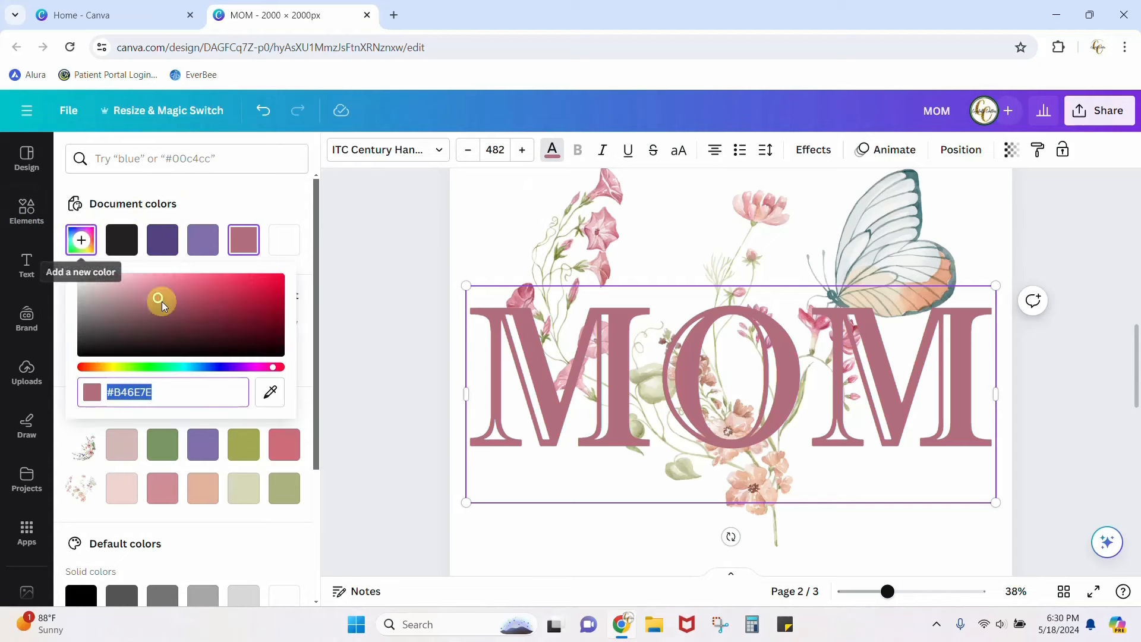
left_click(271, 392)
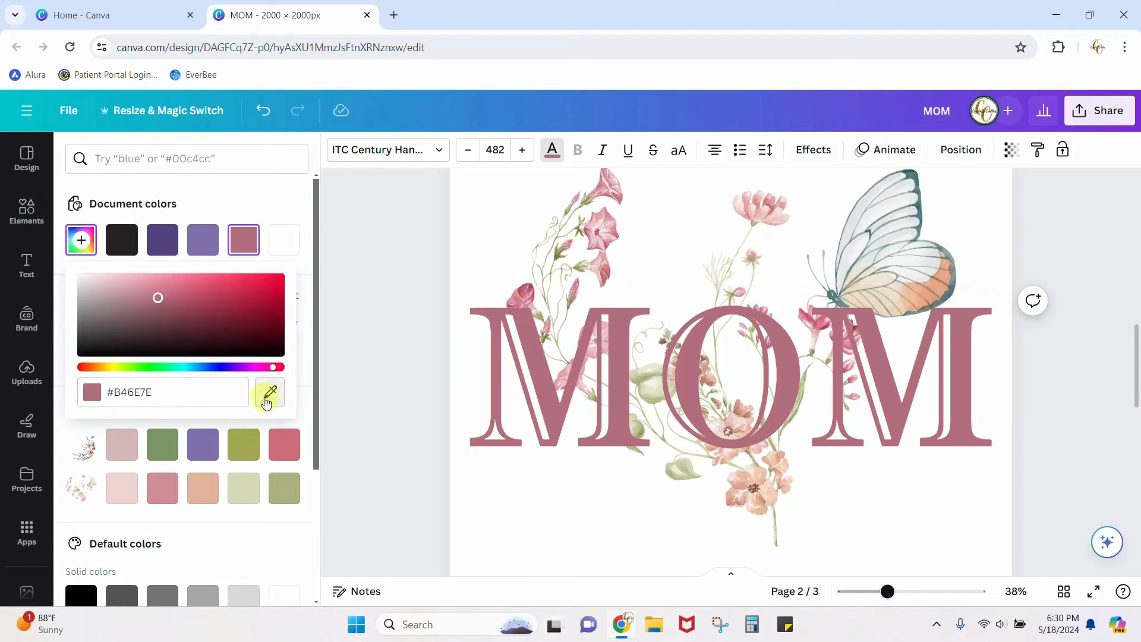
left_click(945, 302)
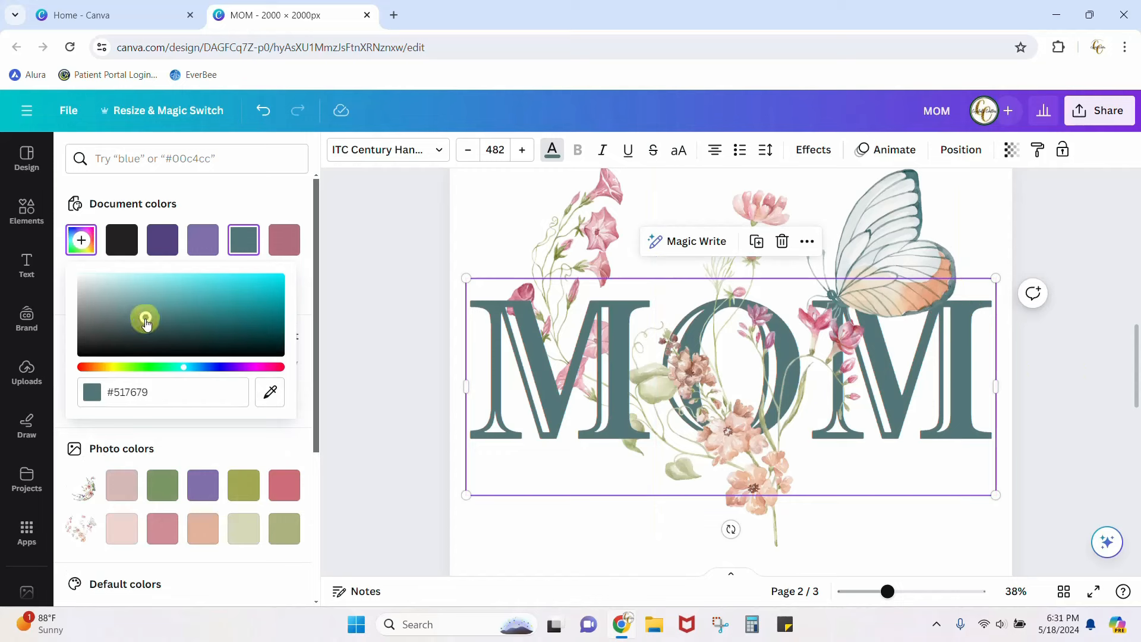
left_click_drag(146, 322, 148, 332)
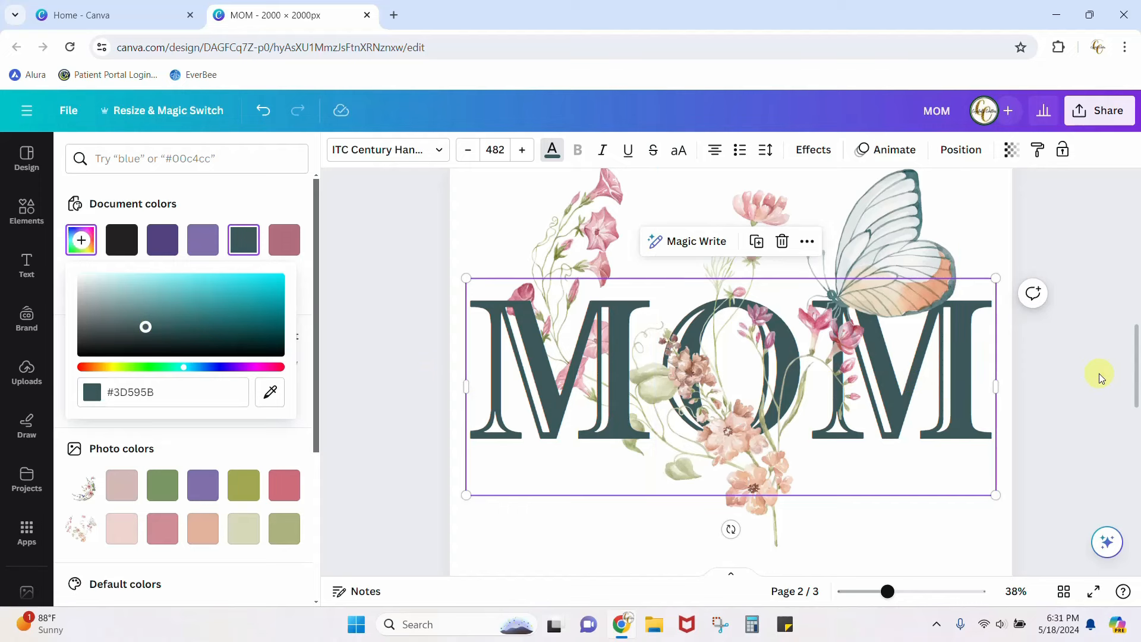
left_click(1074, 377)
- Move the MOM text on page 2 slightly lower beneath the butterfly
scroll(1073, 377, "up", 1)
scroll(1073, 377, "up", 2)
scroll(1074, 377, "down", 1)
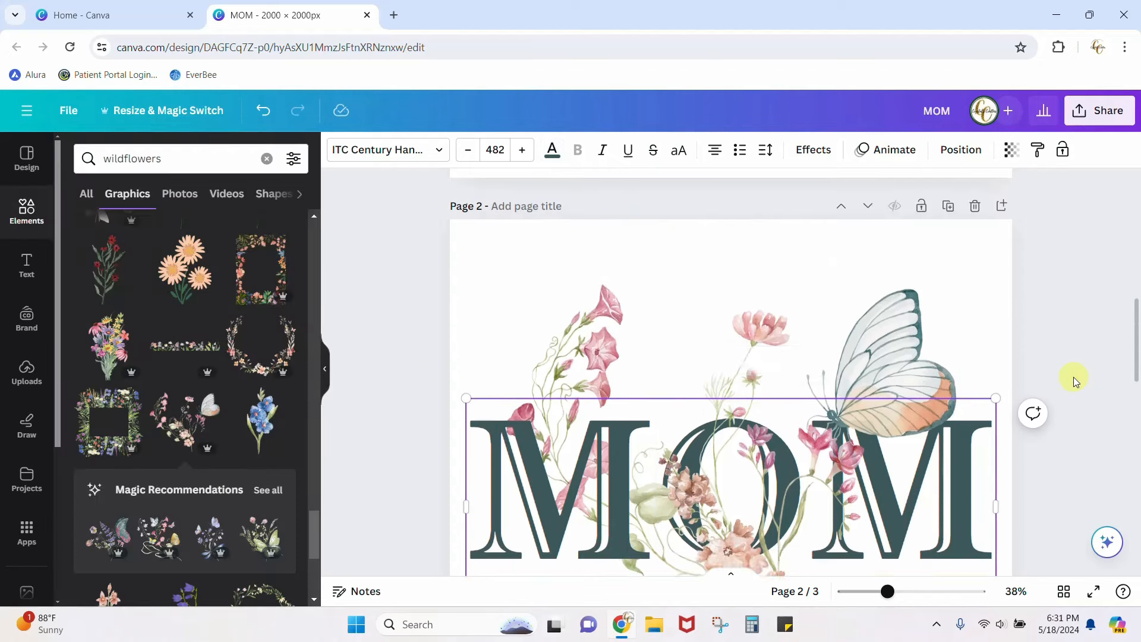
left_click(1074, 377)
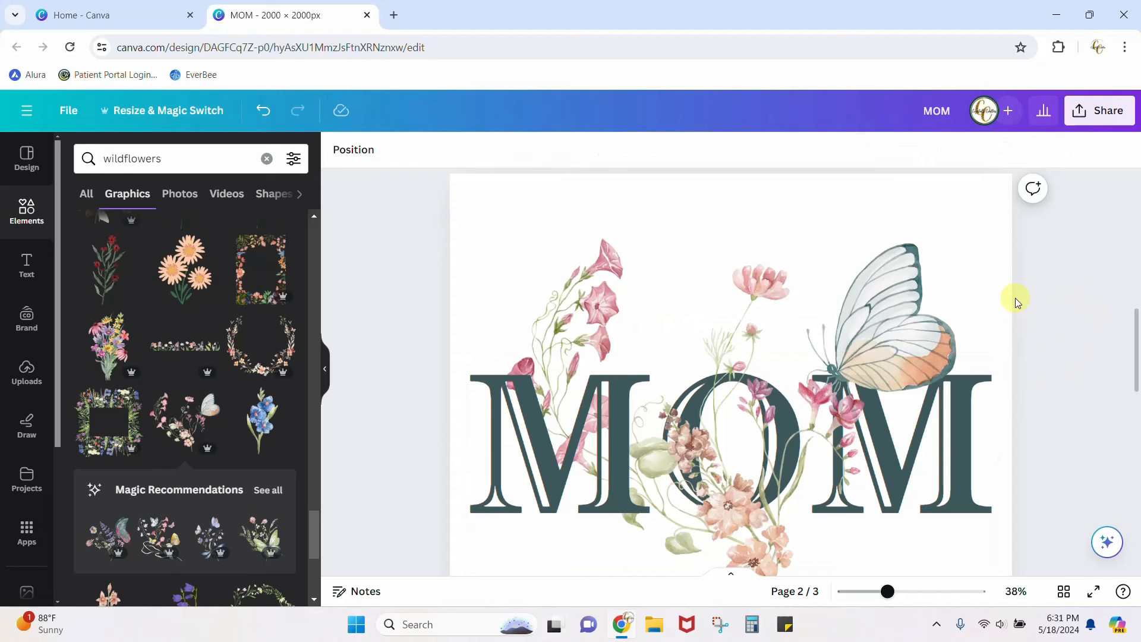
left_click(960, 426)
left_click_drag(961, 431, 961, 440)
left_click(1069, 440)
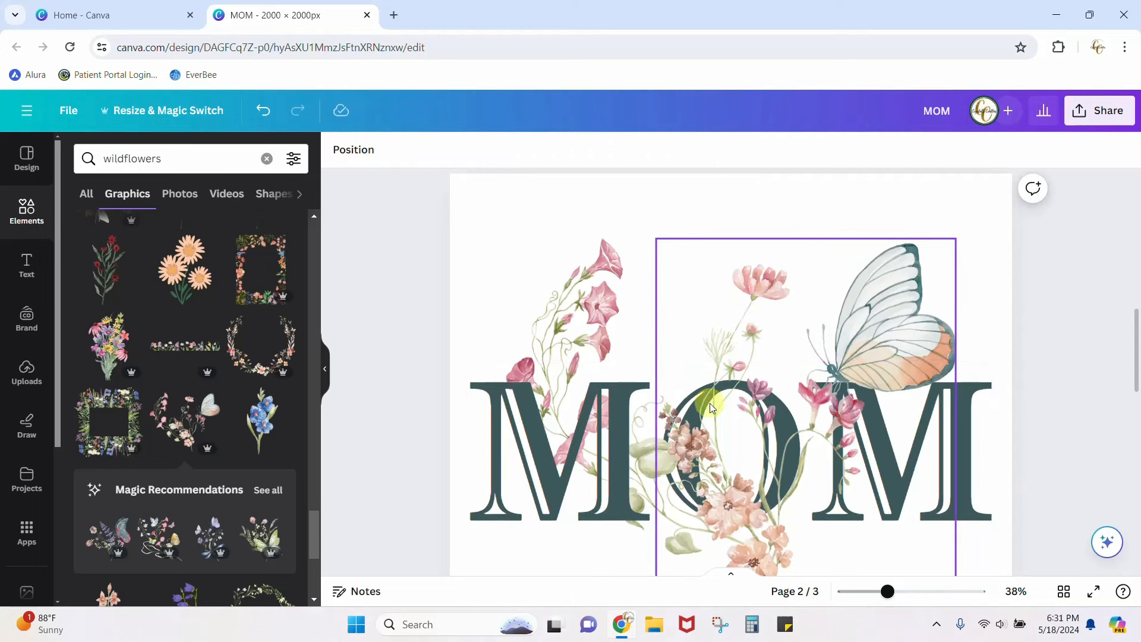
- Duplicate the cropped butterfly floral graphic, align the copy exactly over the original, and place the floral artwork behind the MOM text
right_click(906, 312)
left_click(945, 247)
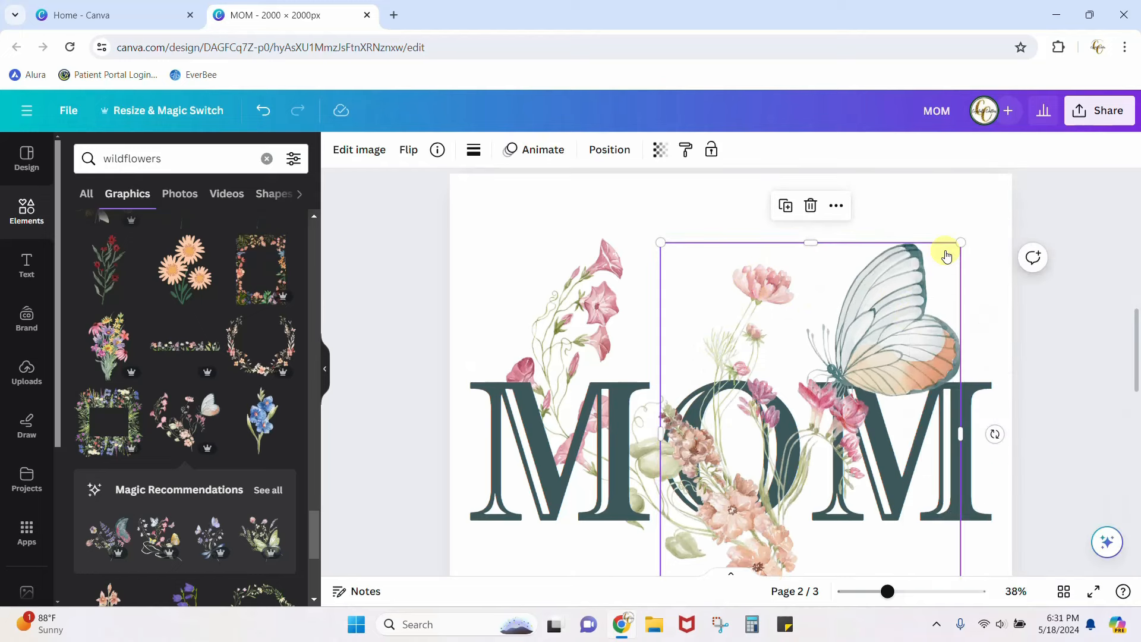
left_click_drag(886, 353, 881, 348)
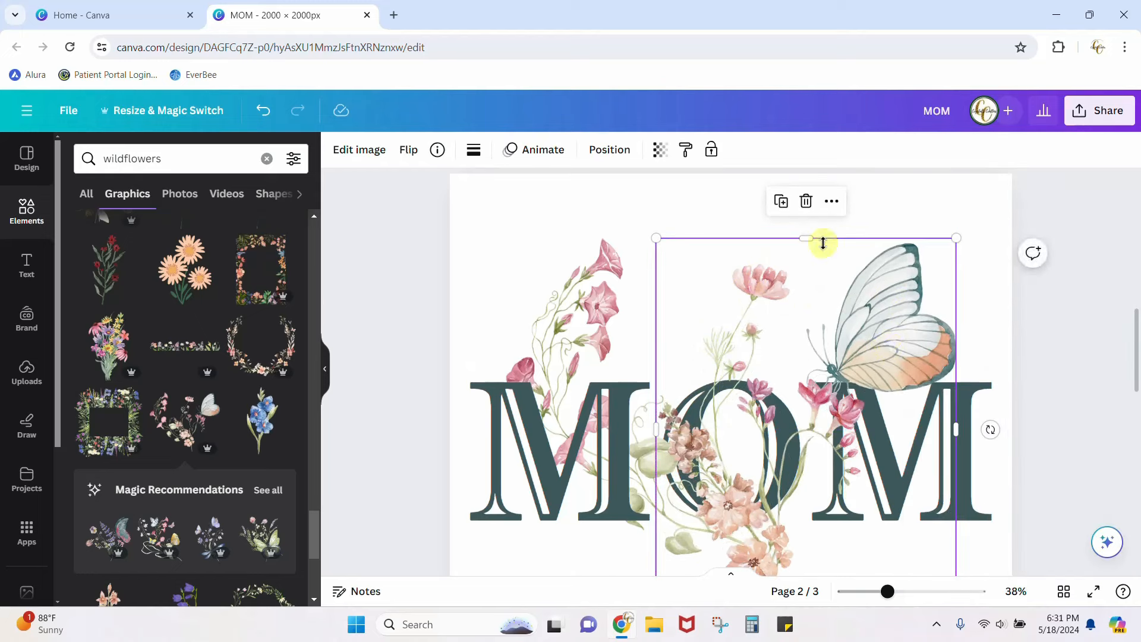
mouse_move(811, 241)
left_mouse_down()
mouse_move(806, 409)
mouse_move(815, 219)
mouse_move(820, 238)
left_mouse_up()
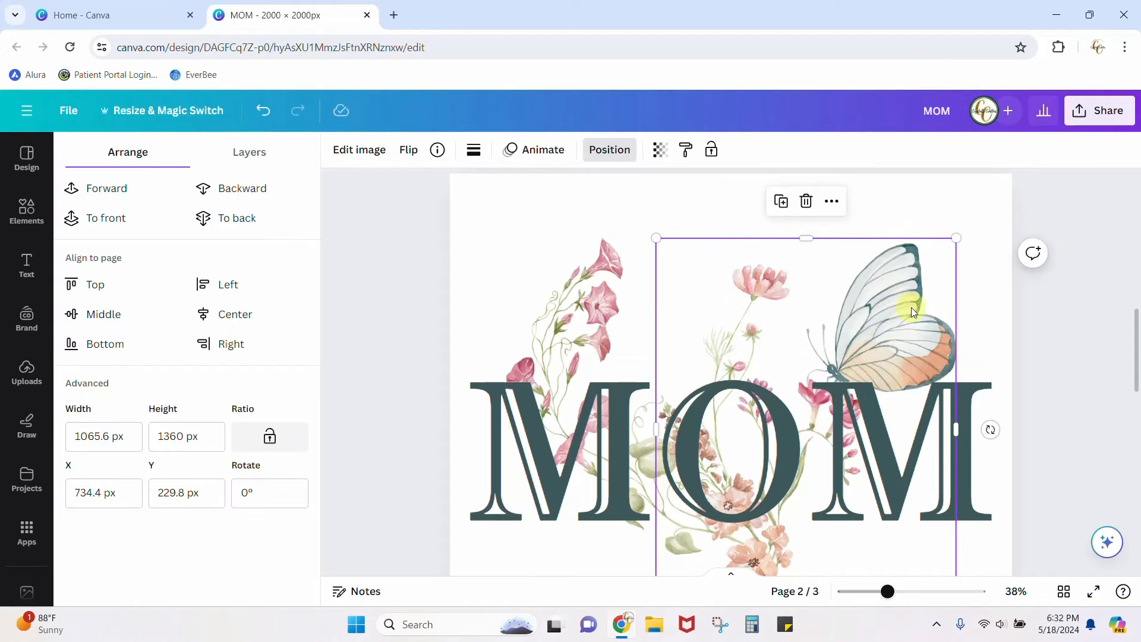
- Duplicate the cropped floral graphic in front of the text, align it over the original, and crop its top to a 680 px height
scroll(1136, 338, "down", 1)
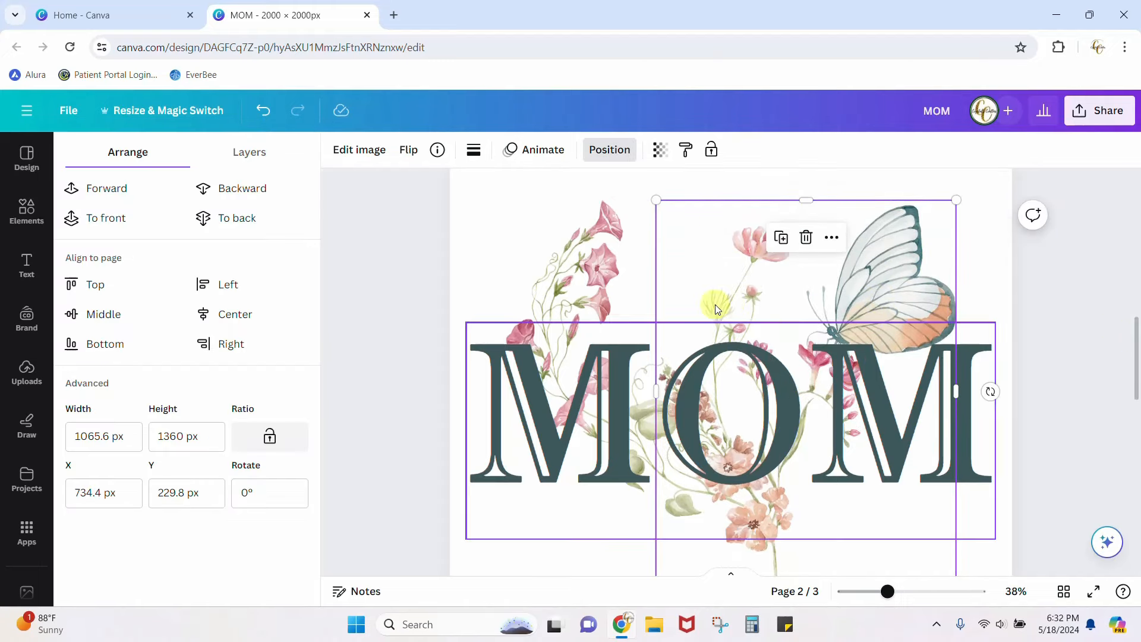
right_click(886, 286)
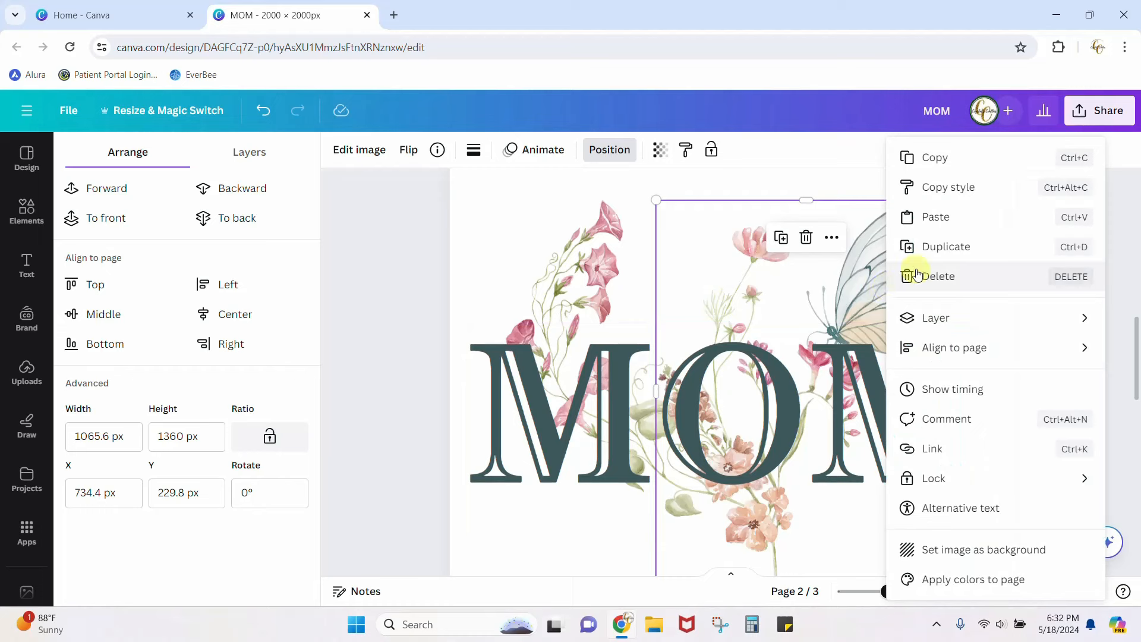
left_click(906, 246)
left_click_drag(886, 301, 881, 299)
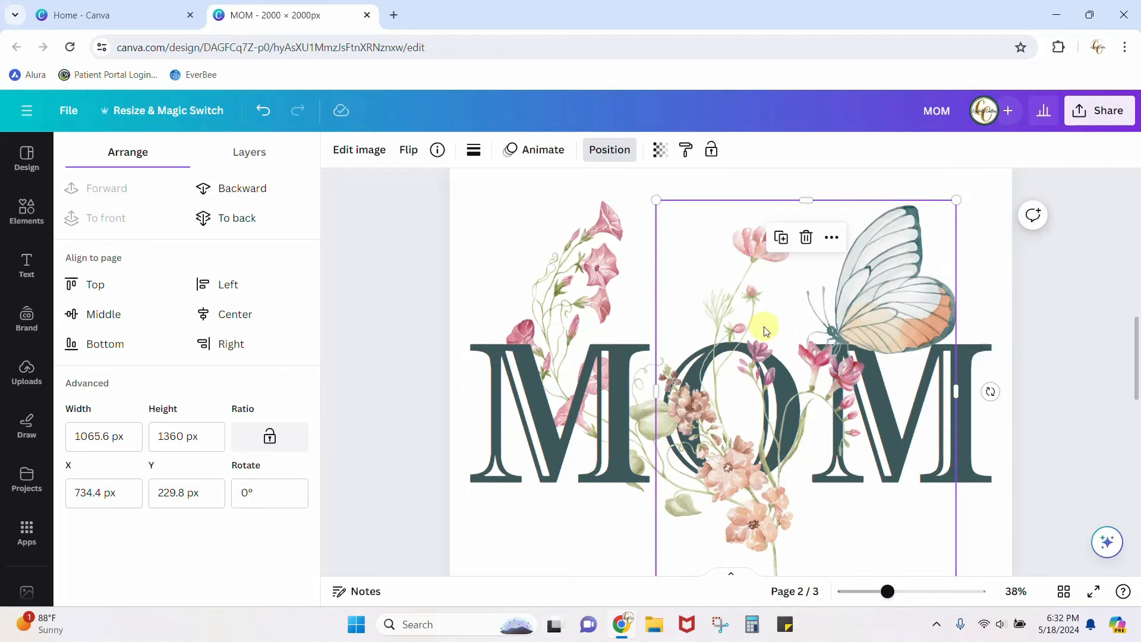
left_click_drag(805, 200, 798, 391)
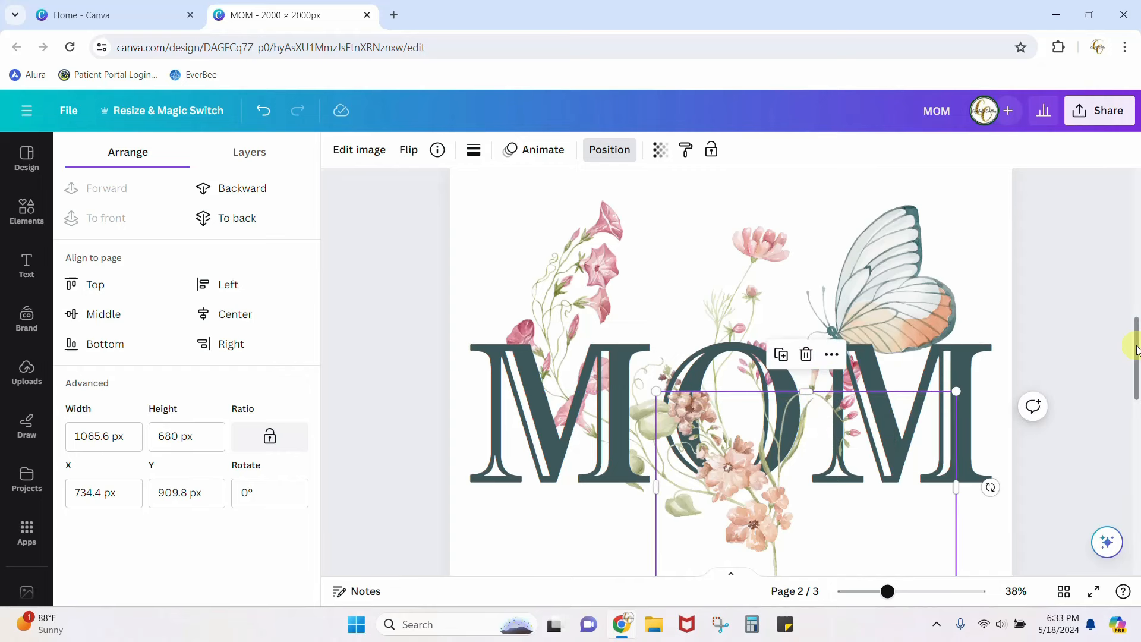
scroll(1136, 359, "down", 1)
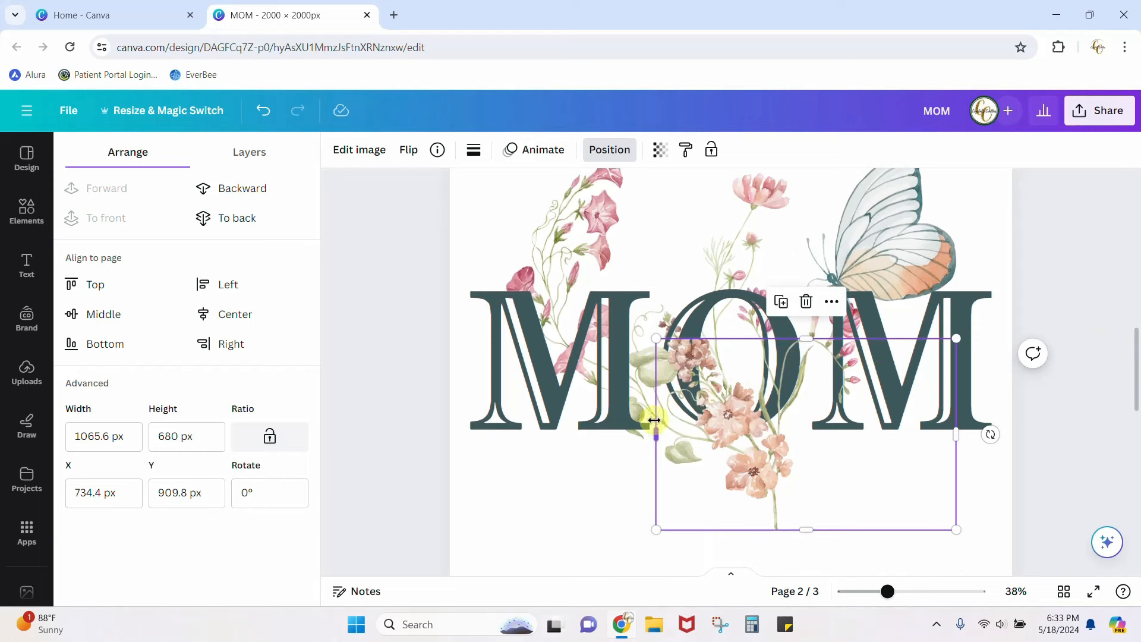
left_click_drag(666, 428, 705, 428)
left_click(1039, 469)
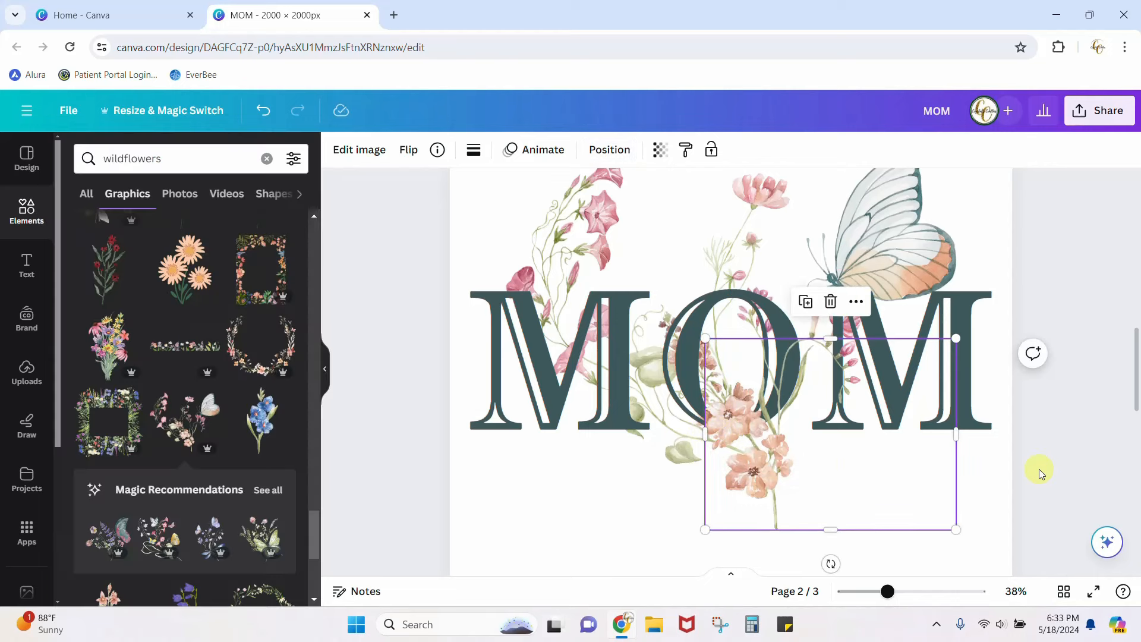
left_click(1004, 474)
left_click(740, 423)
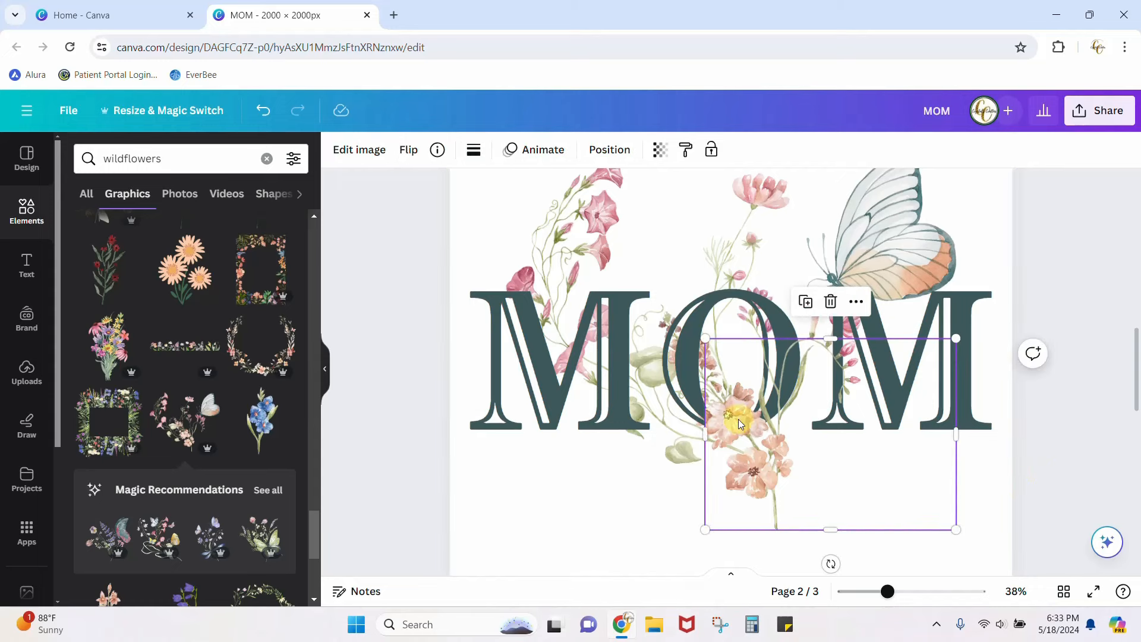
left_click_drag(703, 435, 751, 436)
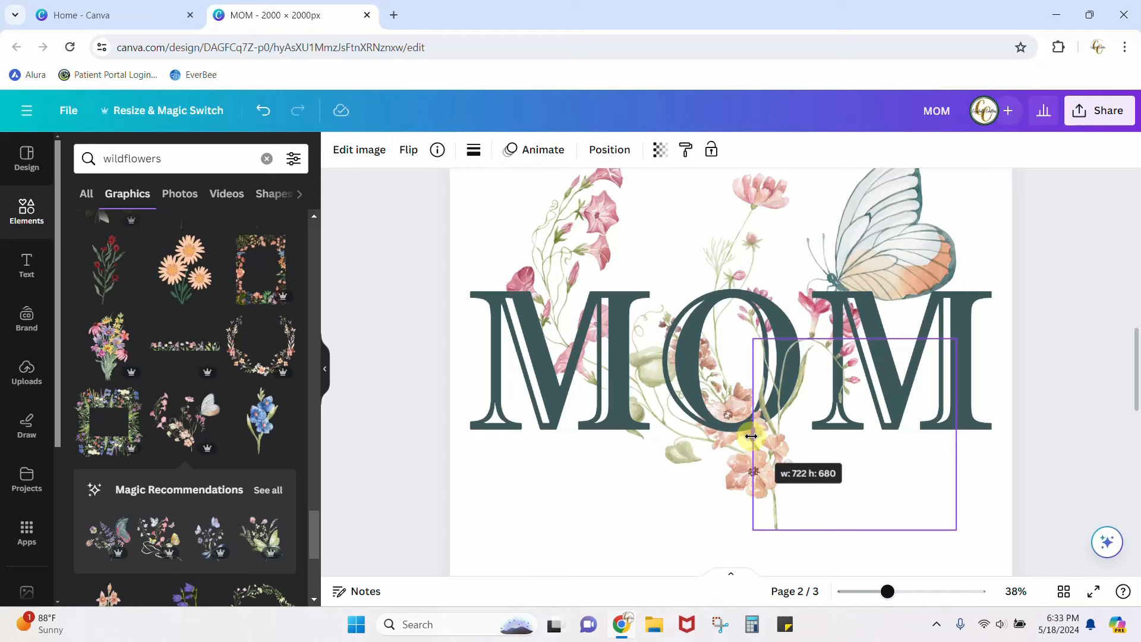
left_click_drag(751, 436, 750, 436)
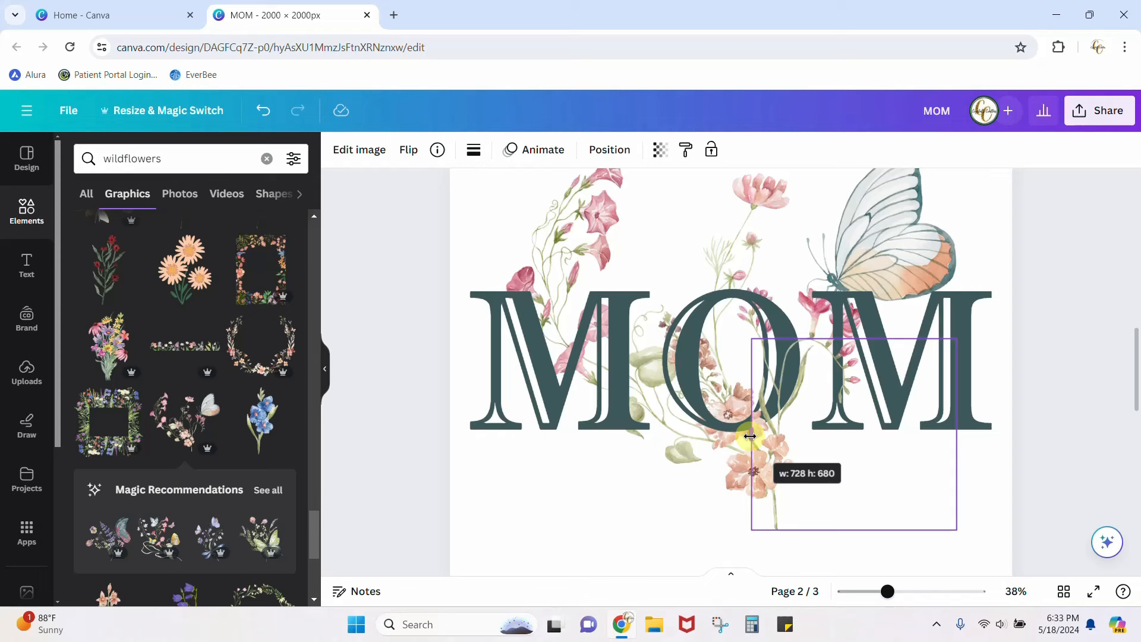
left_click_drag(750, 436, 656, 431)
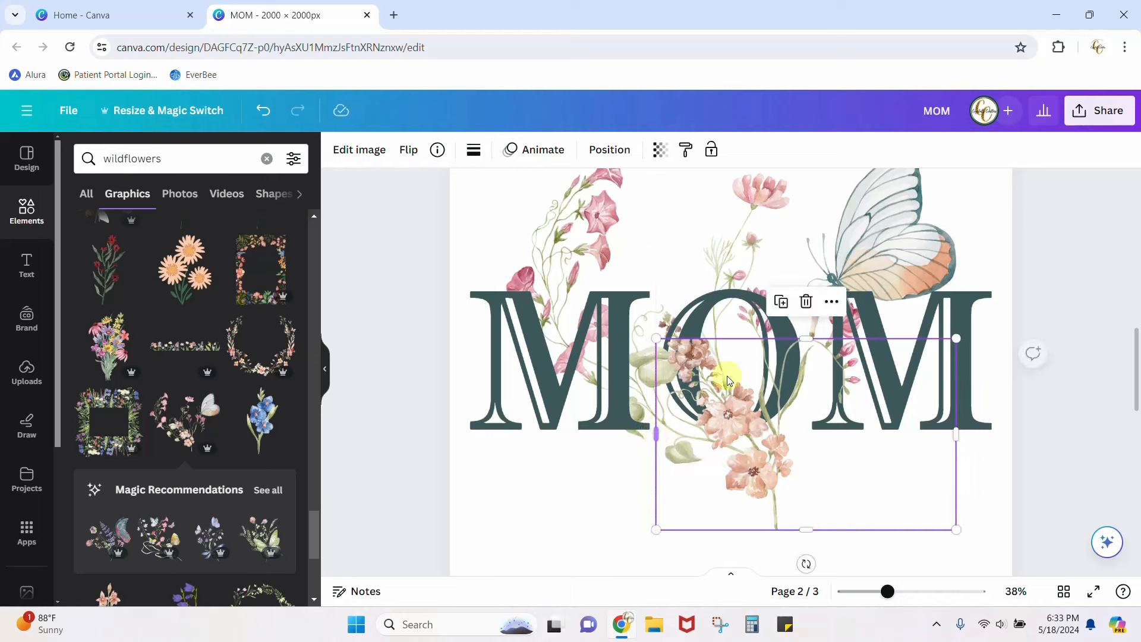
- Adjust the top and left crop edges of the front floral copy so the peach blossoms overlap the letter O
left_click_drag(802, 332, 793, 386)
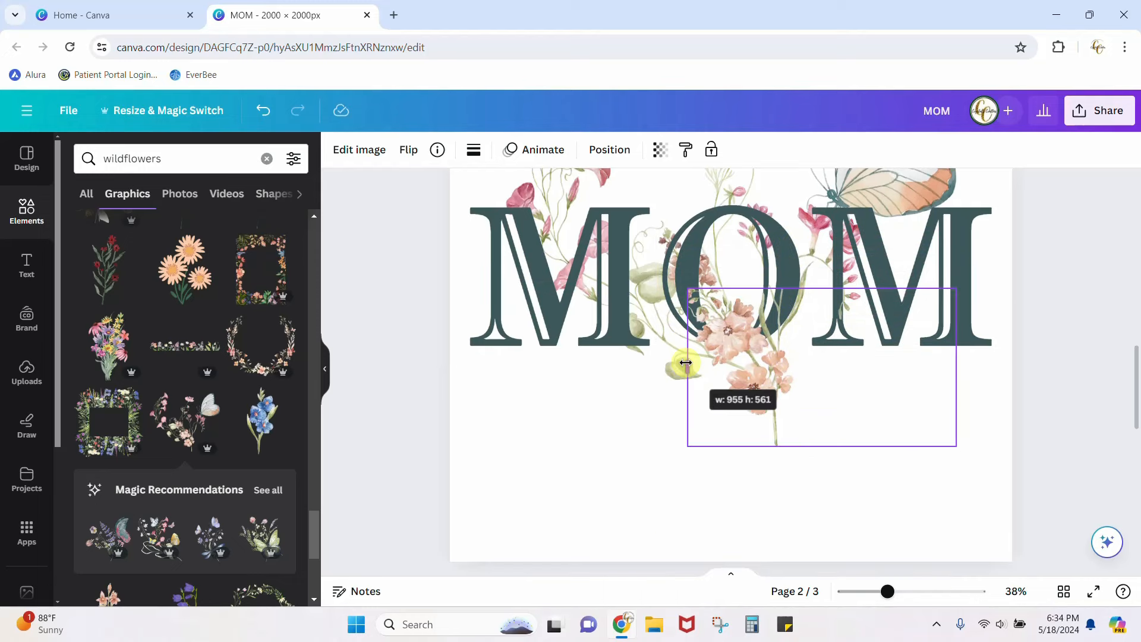
left_click_drag(686, 362, 686, 363)
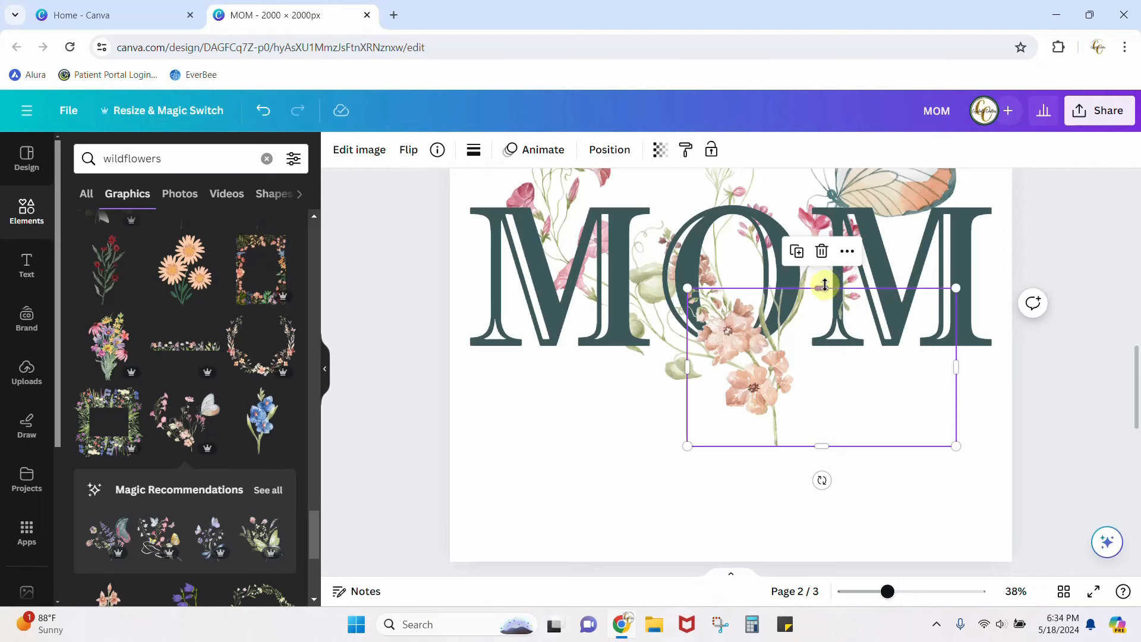
left_click_drag(824, 289, 815, 246)
left_click_drag(688, 345, 668, 347)
left_click_drag(664, 347, 661, 348)
left_click(616, 433)
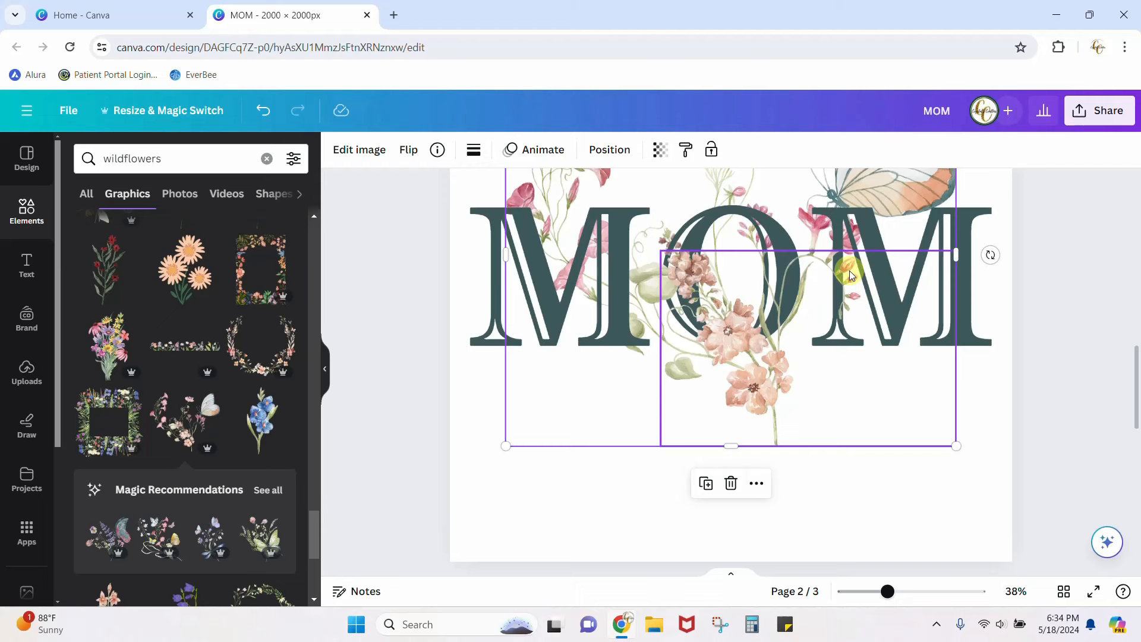
- Duplicate the butterfly floral graphic on page 2 in front of the MOM text and align the copy exactly over the original
scroll(1101, 305, "up", 3)
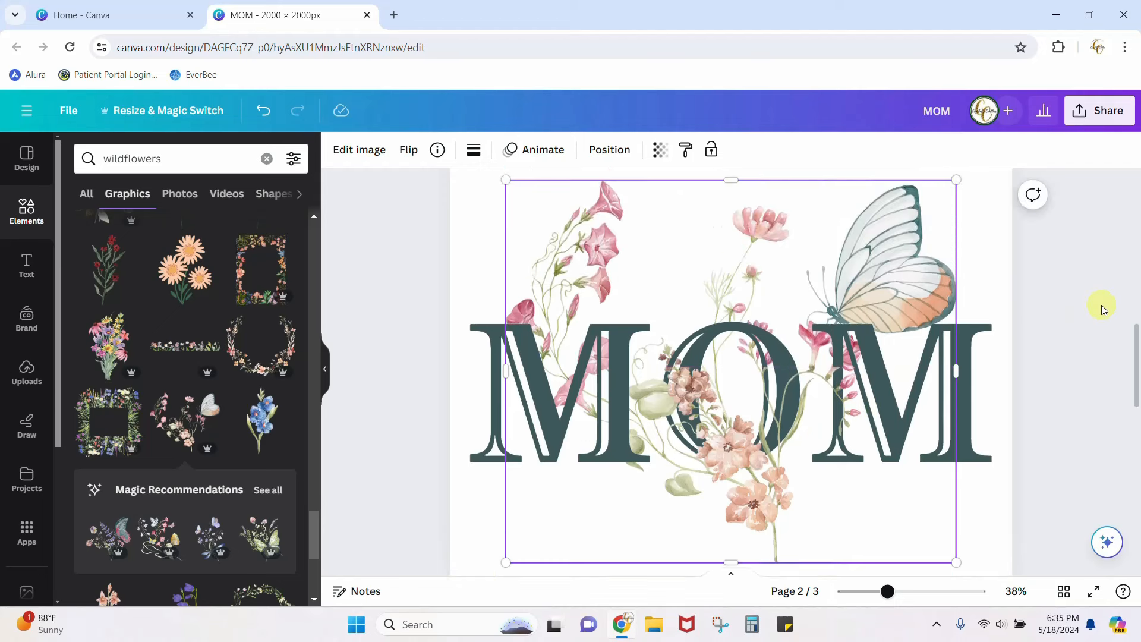
scroll(1101, 305, "down", 2)
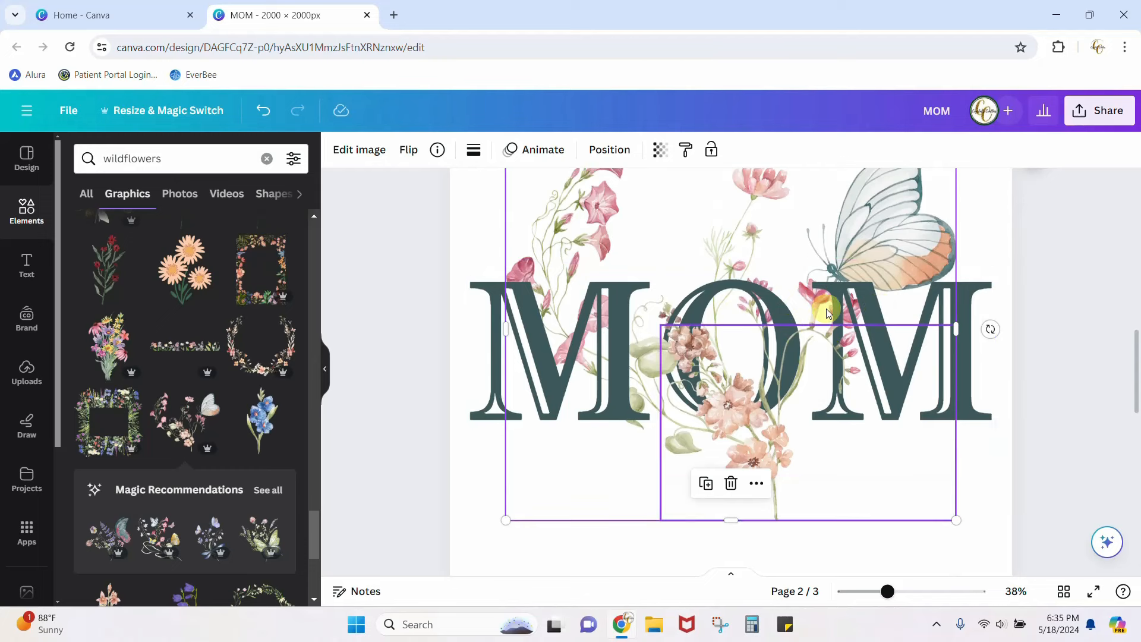
left_click(768, 185)
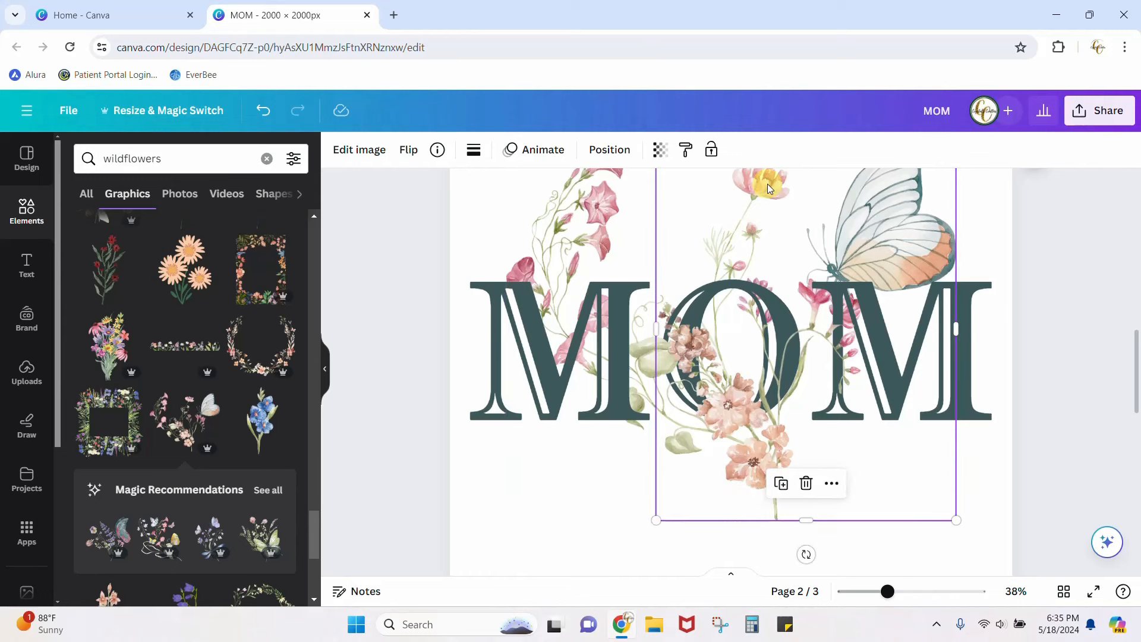
right_click(910, 239)
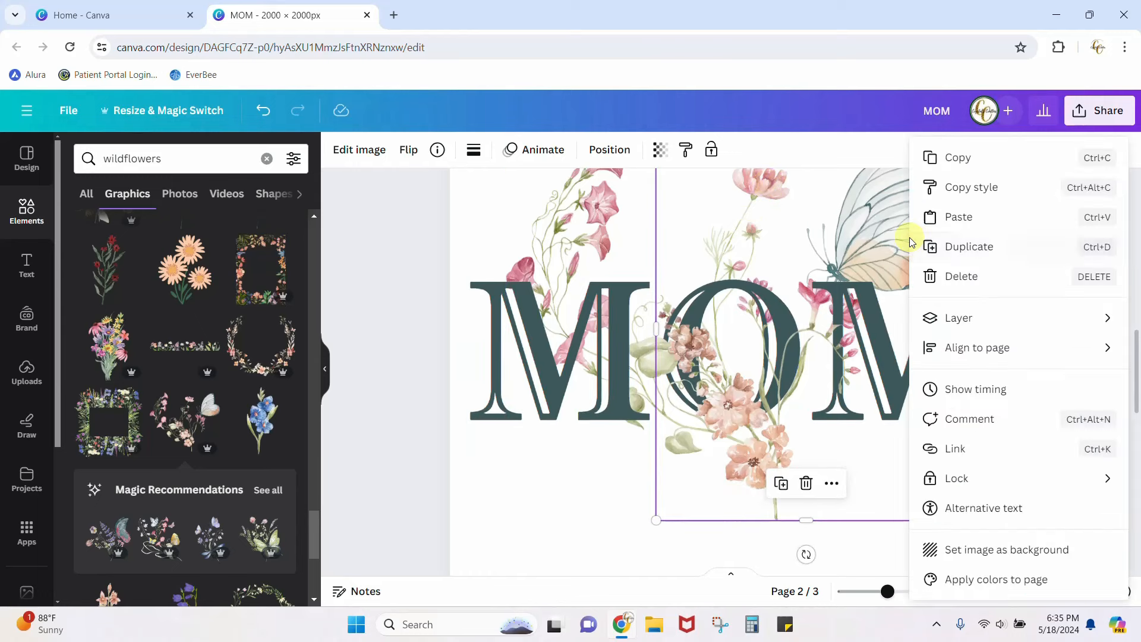
left_click(951, 246)
left_click_drag(855, 315, 851, 311)
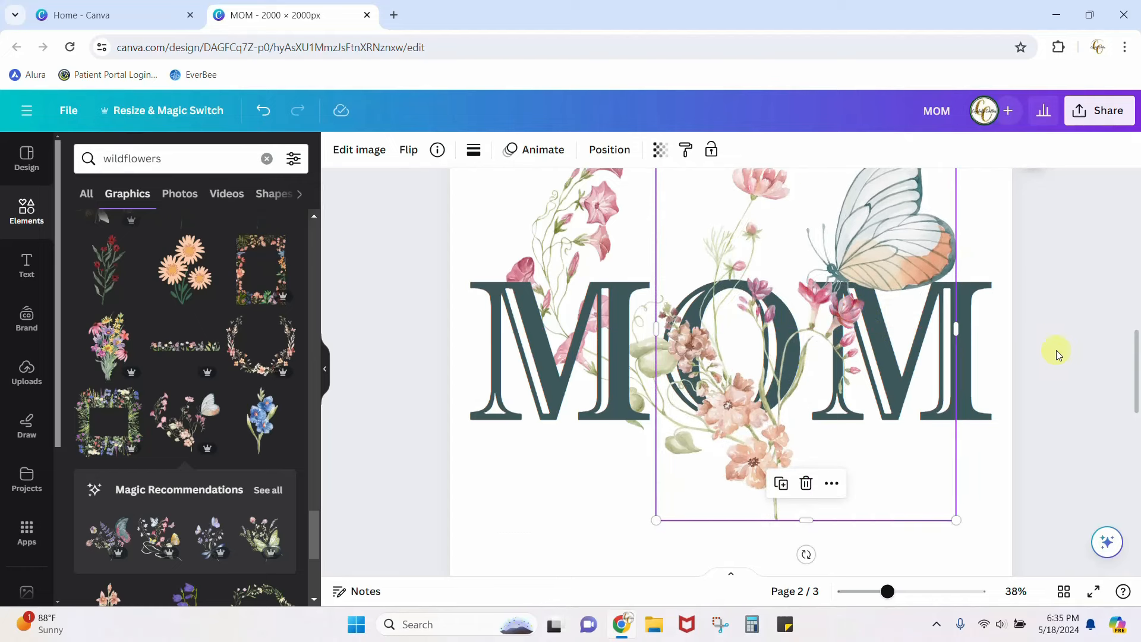
- Crop the new front copy's lower and left edges to keep the butterfly and the pink blossoms overlapping the last M
left_click_drag(887, 591, 878, 592)
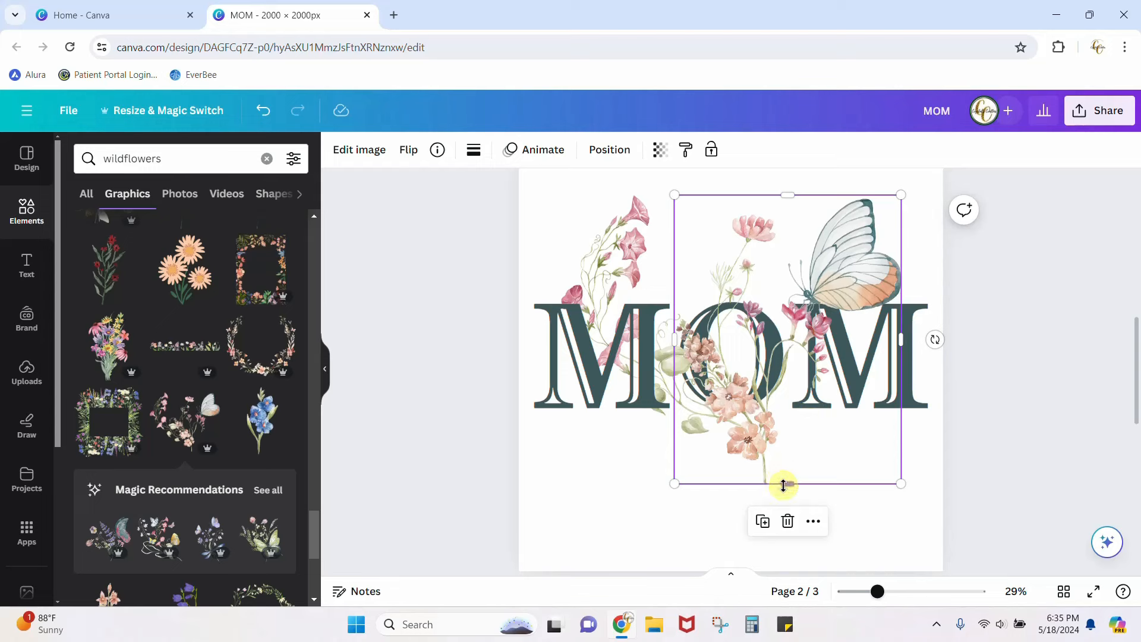
left_click_drag(783, 484, 789, 346)
left_click_drag(675, 268, 779, 269)
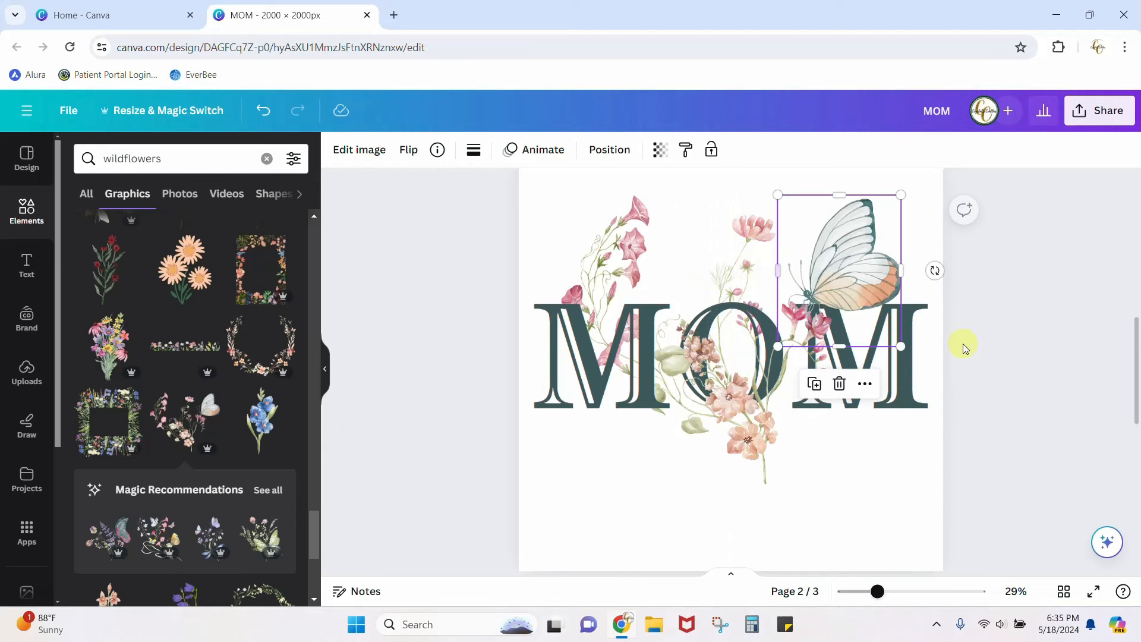
left_click(1001, 365)
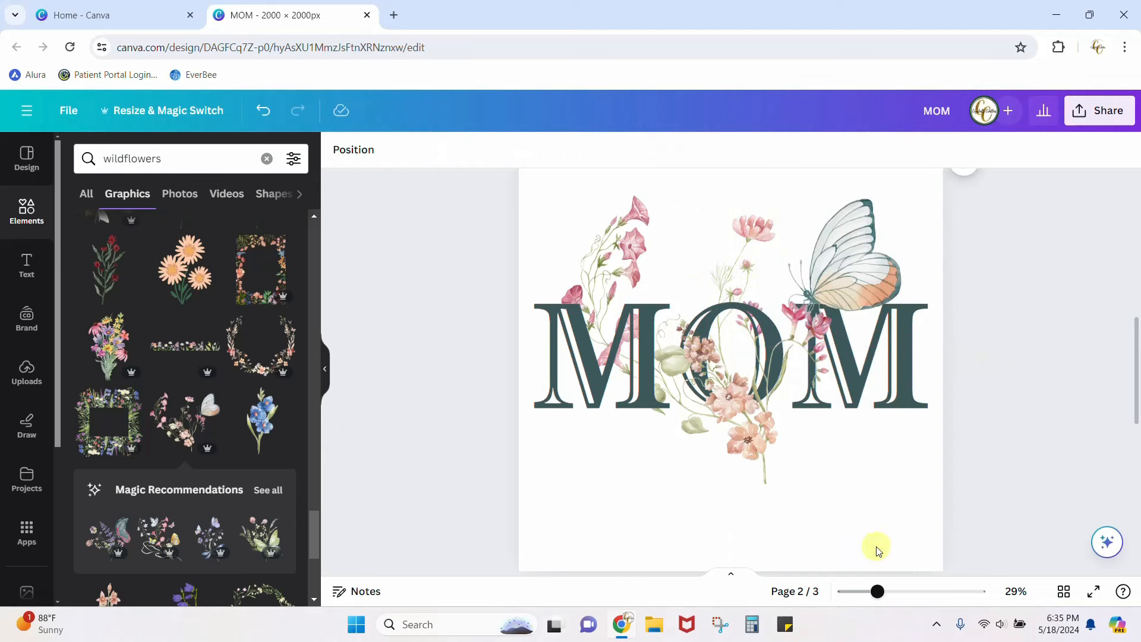
- Shift the front peach-blossom copy down and slightly right, then undo the move
left_click_drag(879, 591, 907, 593)
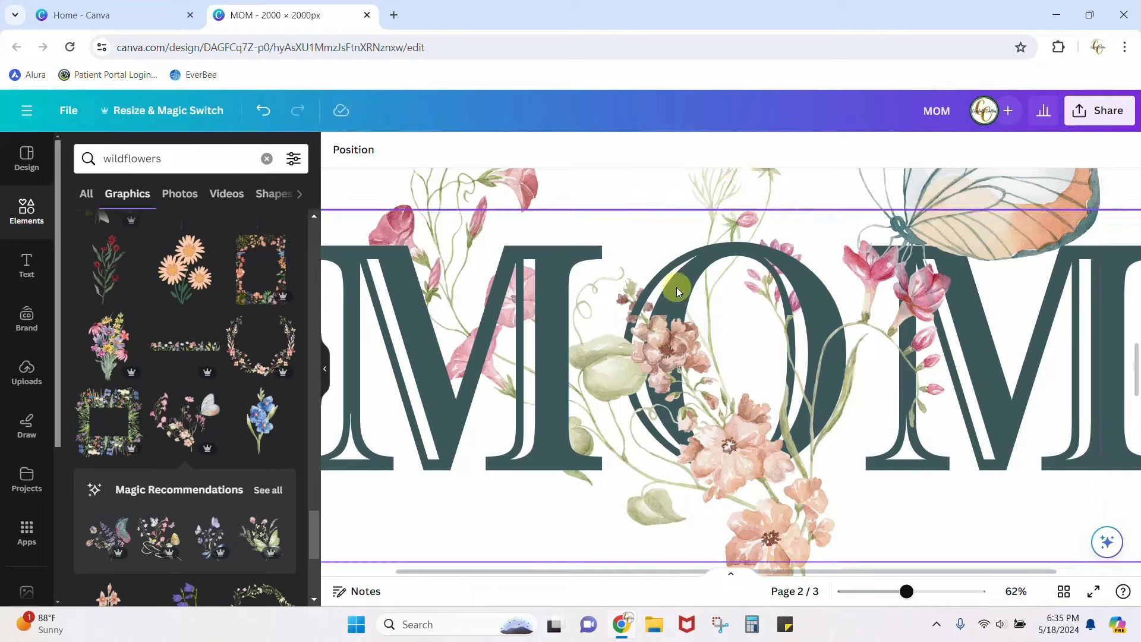
left_click_drag(735, 454, 754, 491)
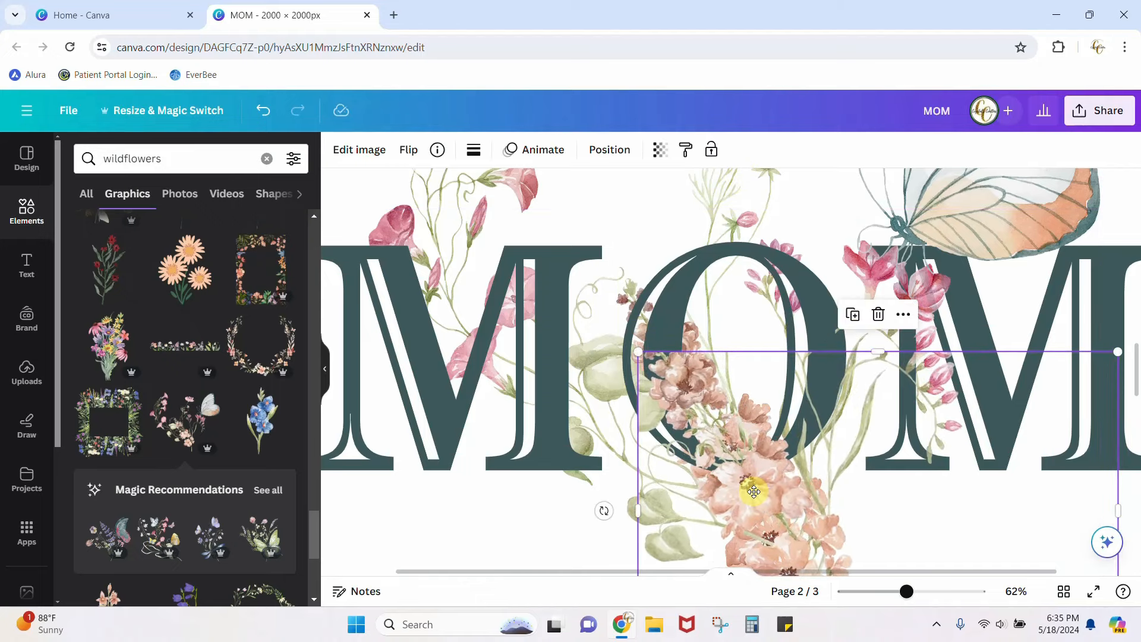
key("ctrl+z")
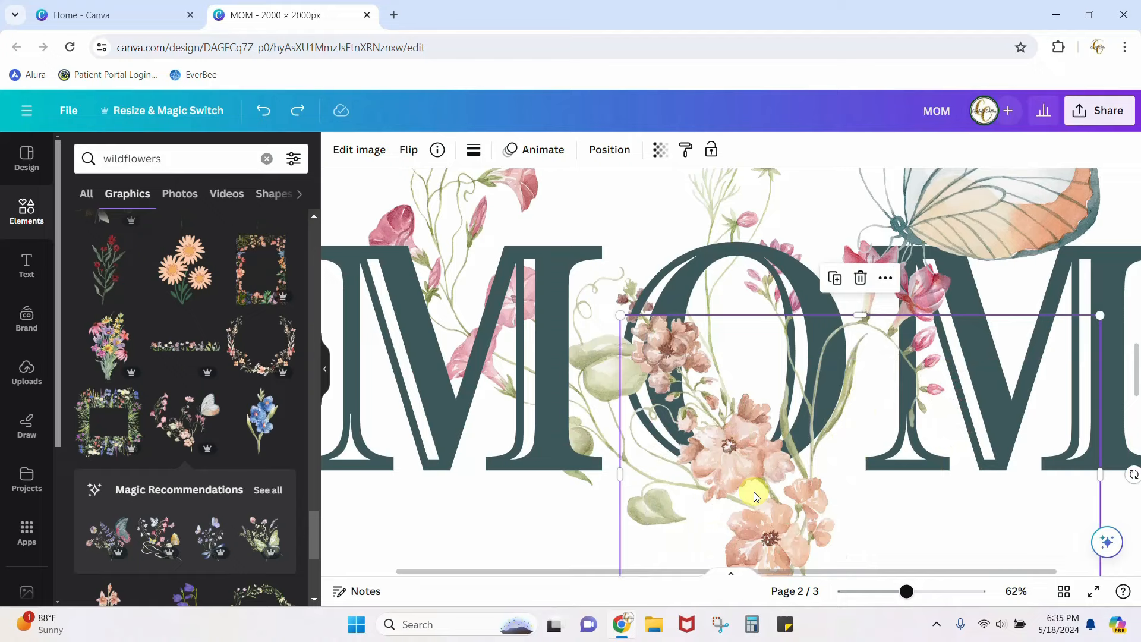
left_click(654, 238)
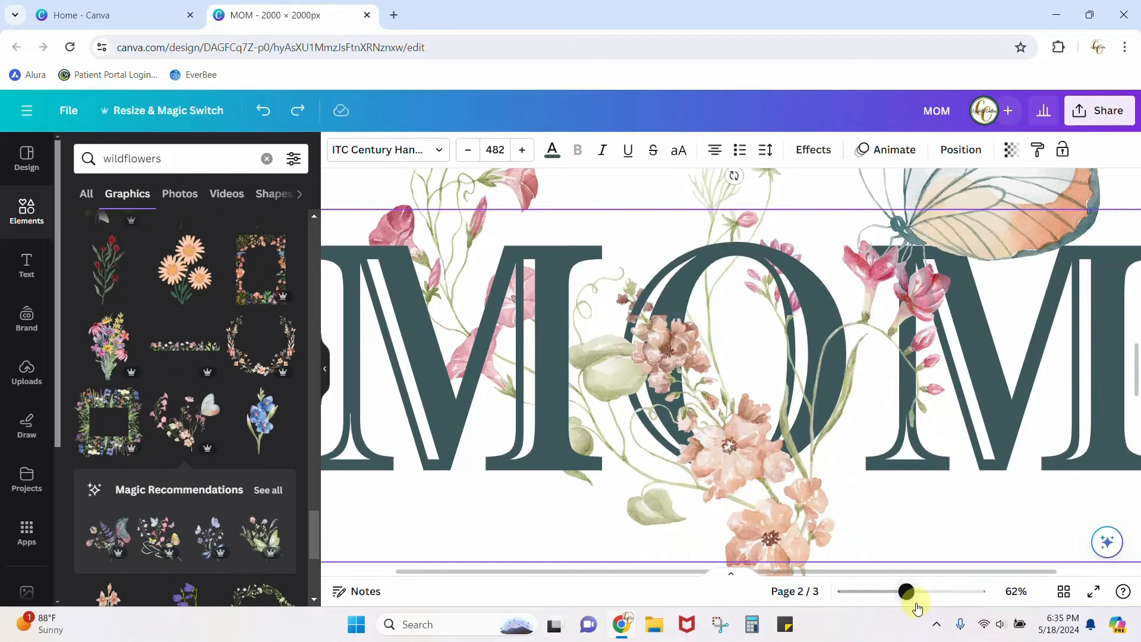
mouse_move(907, 591)
left_mouse_down()
mouse_move(876, 592)
mouse_move(885, 591)
left_mouse_up()
left_click(1072, 475)
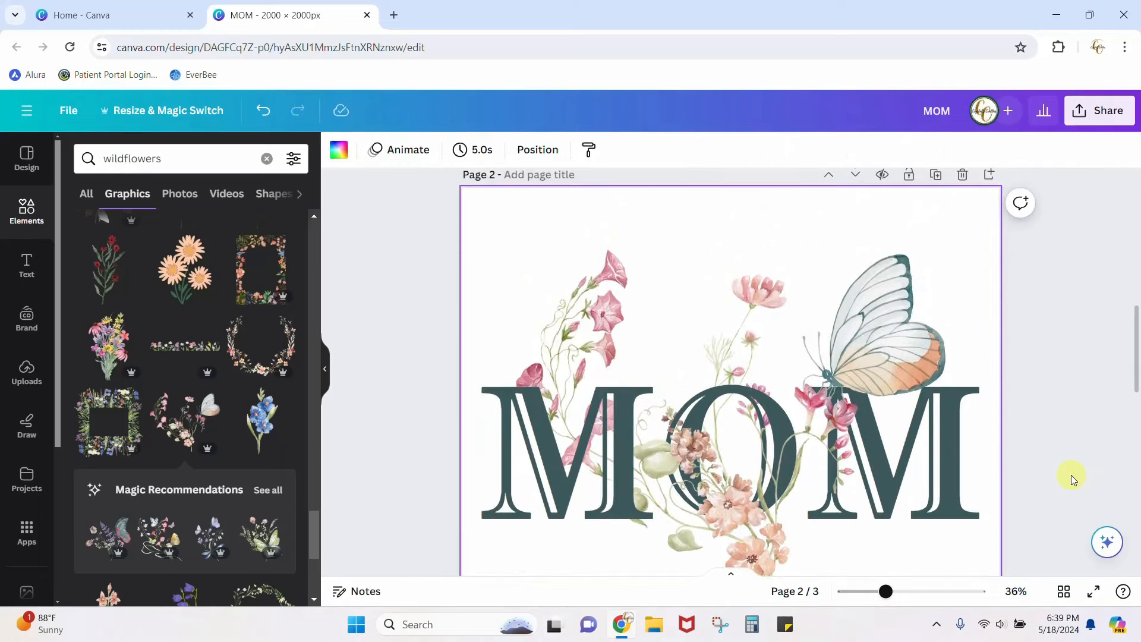
- Open the front peach-blossom copy over the letter O in Magic Eraser for closer editing
scroll(1071, 476, "down", 1)
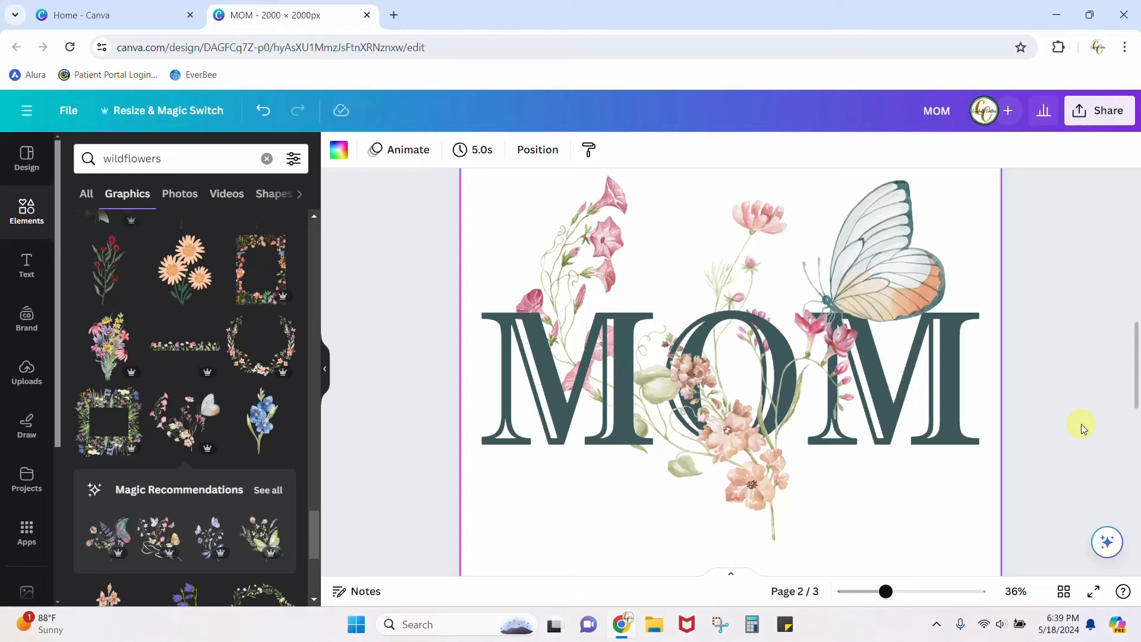
left_click_drag(886, 591, 907, 591)
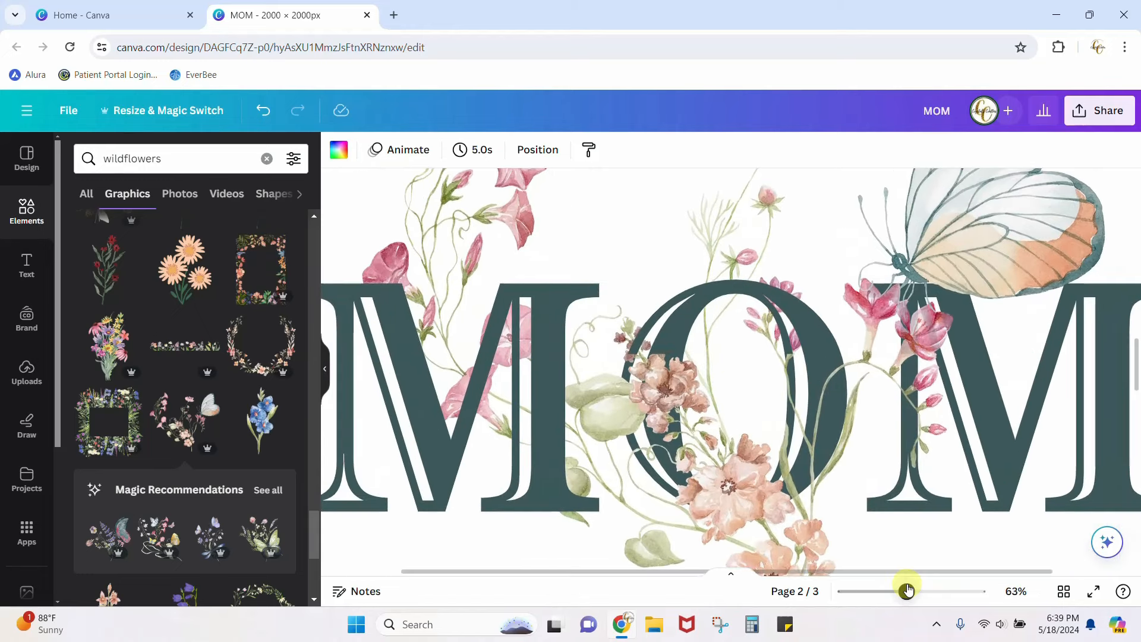
left_click(734, 488)
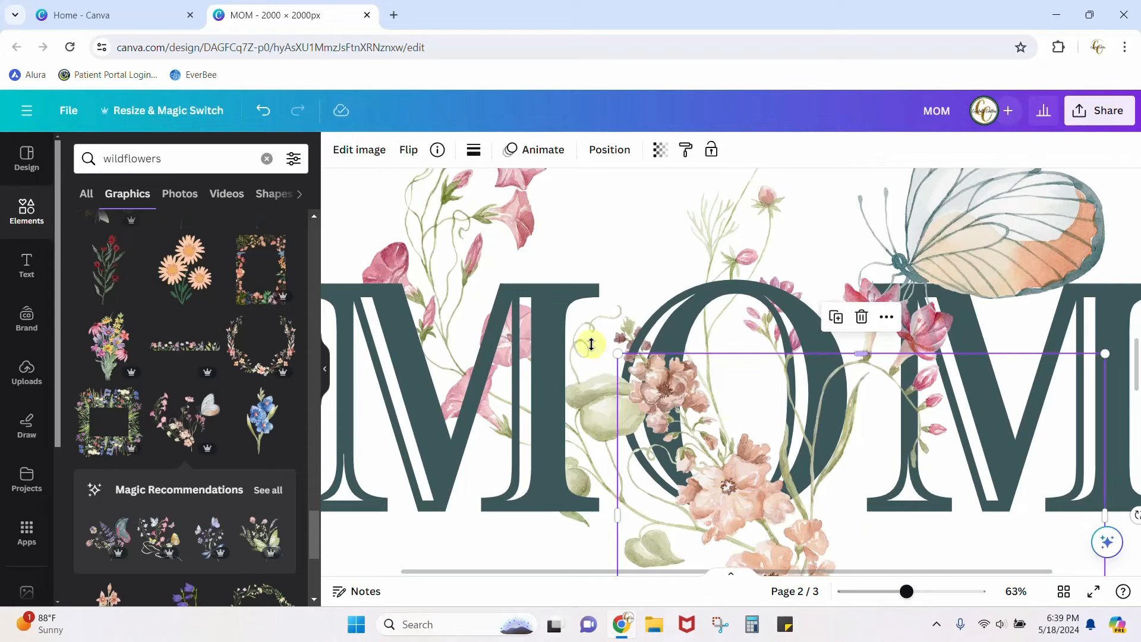
left_click(360, 153)
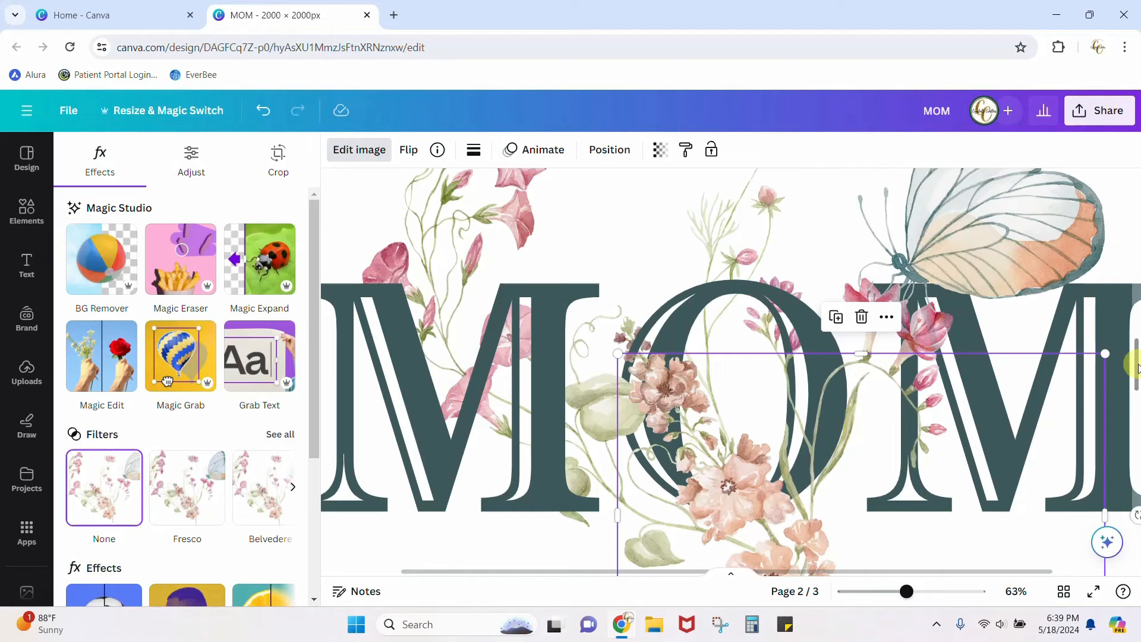
scroll(1132, 377, "down", 2)
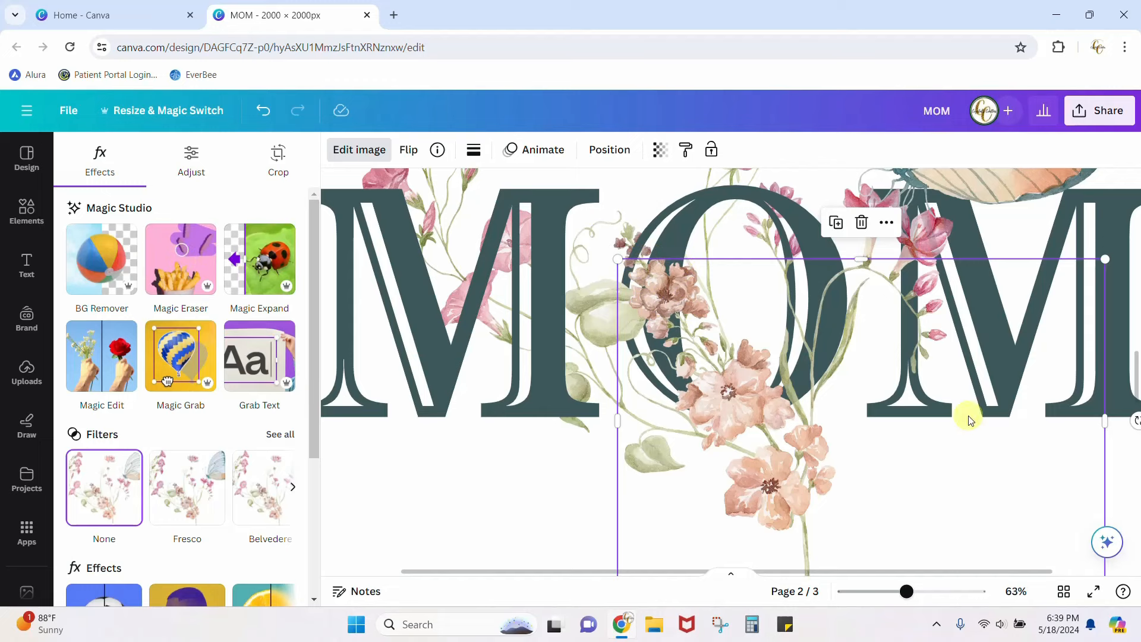
left_click(188, 261)
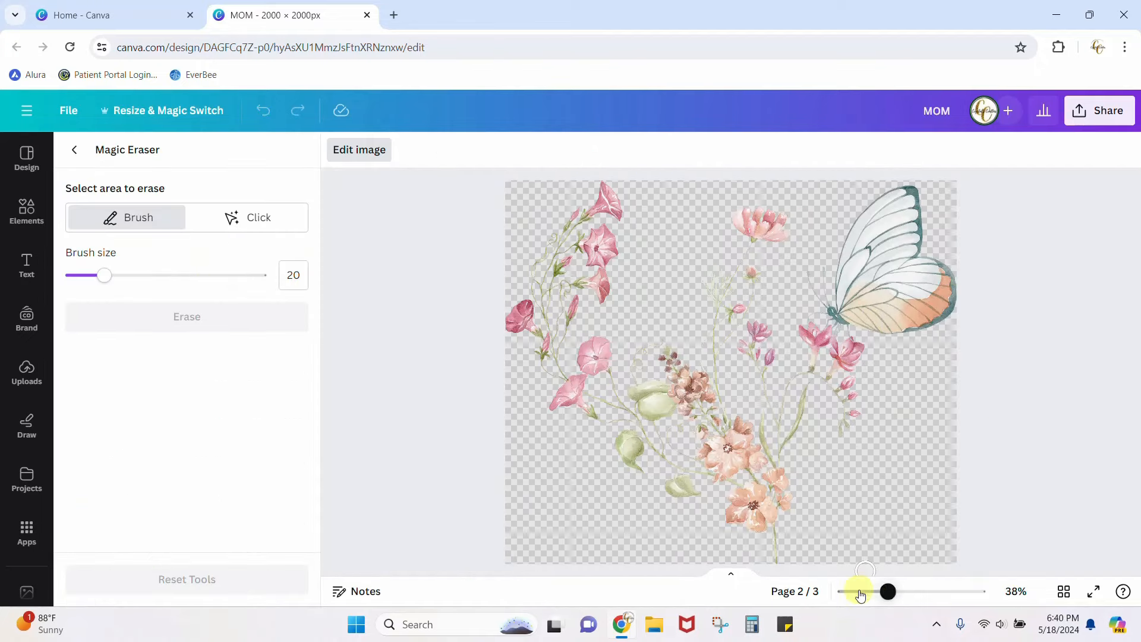
left_click_drag(888, 591, 911, 593)
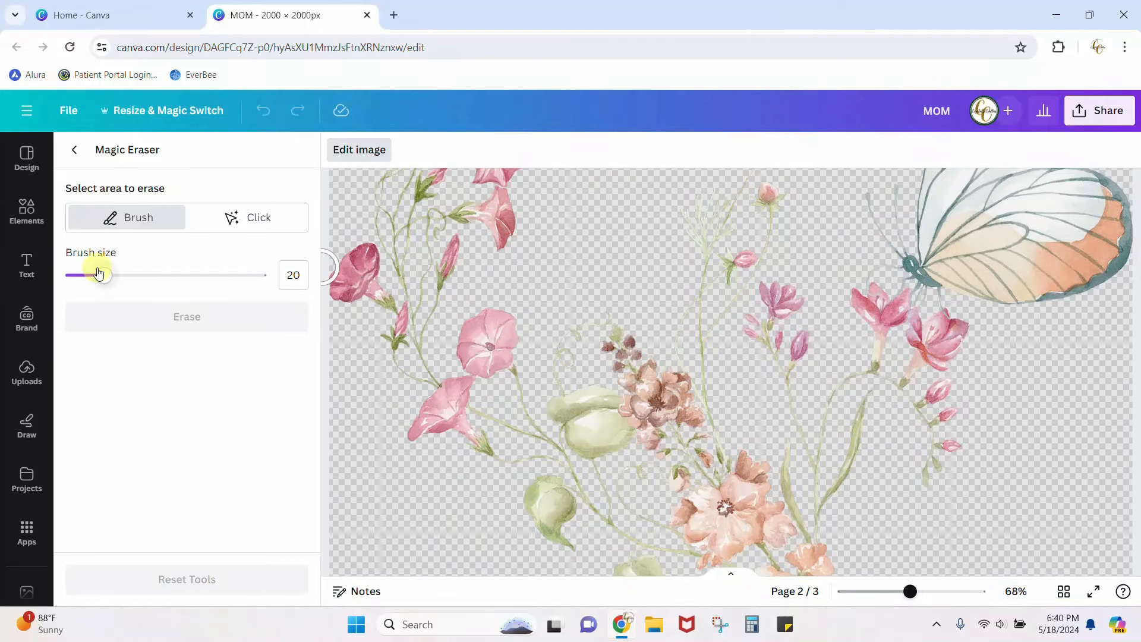
- Erase the upper brownish-peach flower cluster and small berries from the front copy with a brush size of 20, then return to the design
mouse_move(105, 277)
left_mouse_down()
mouse_move(90, 275)
mouse_move(141, 276)
left_mouse_up()
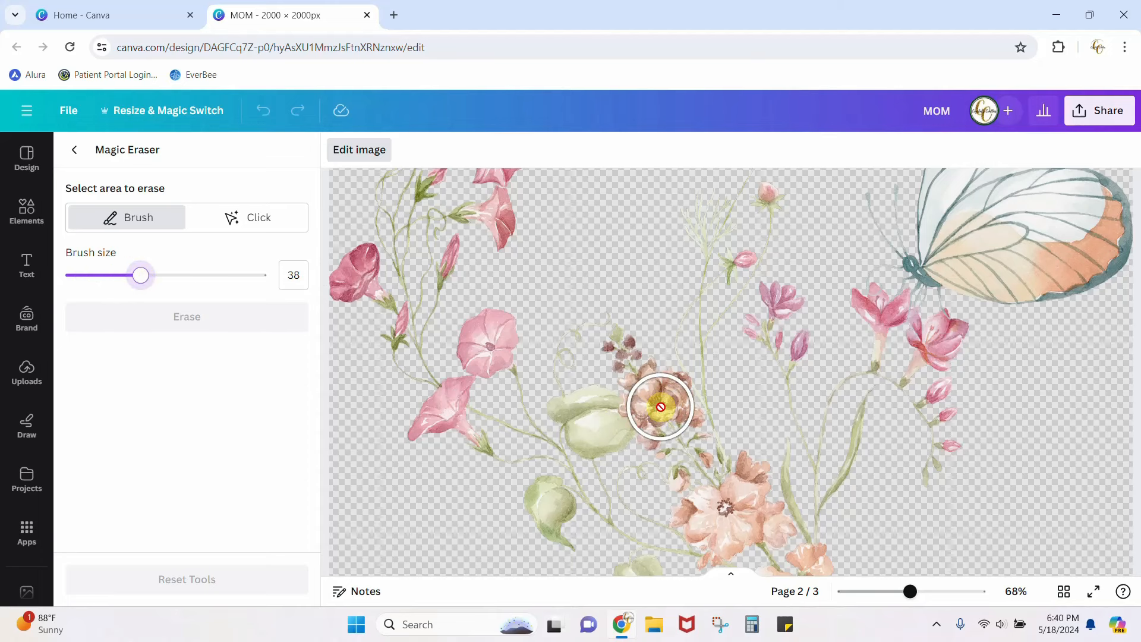
left_click_drag(141, 278, 104, 275)
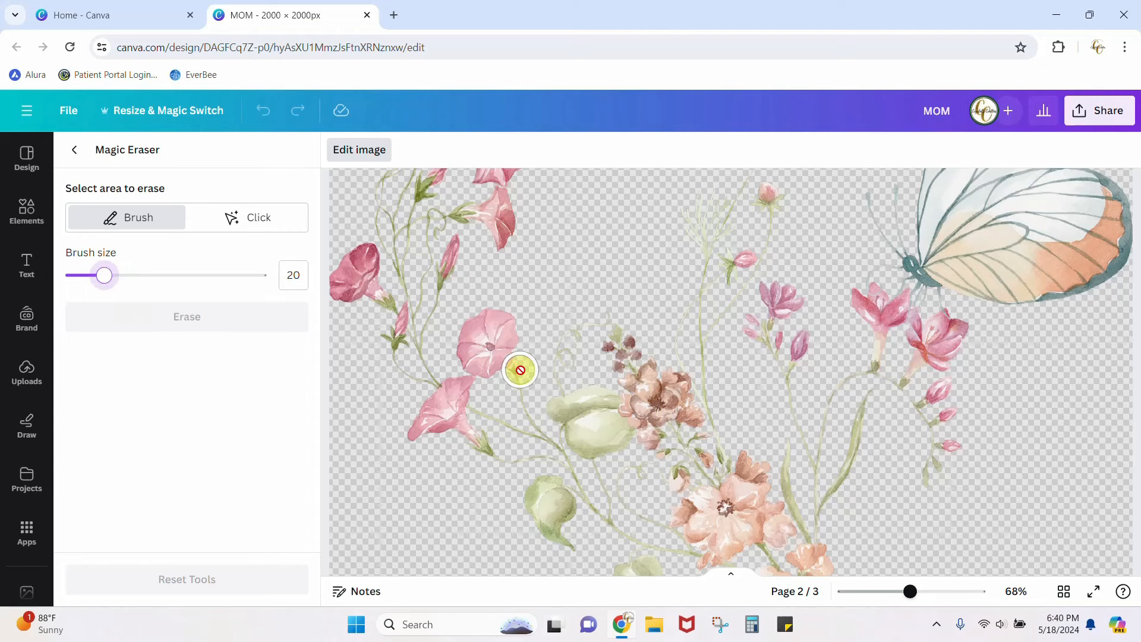
mouse_move(655, 396)
left_mouse_down()
mouse_move(621, 338)
mouse_move(617, 356)
mouse_move(645, 389)
mouse_move(640, 410)
mouse_move(689, 415)
mouse_move(677, 383)
left_mouse_up()
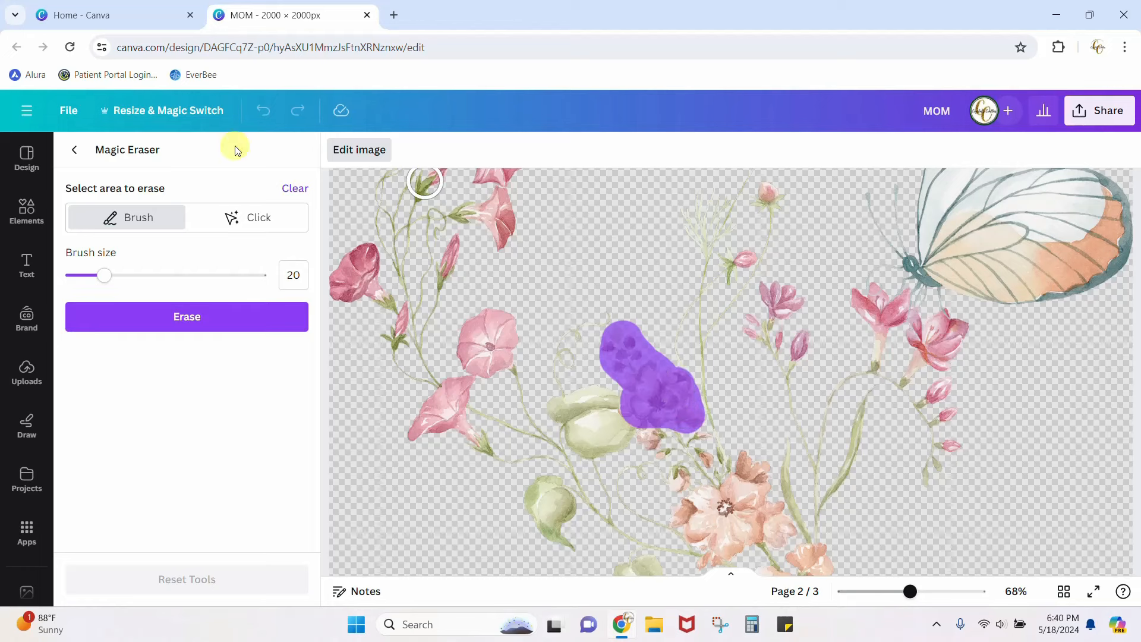
left_click(193, 320)
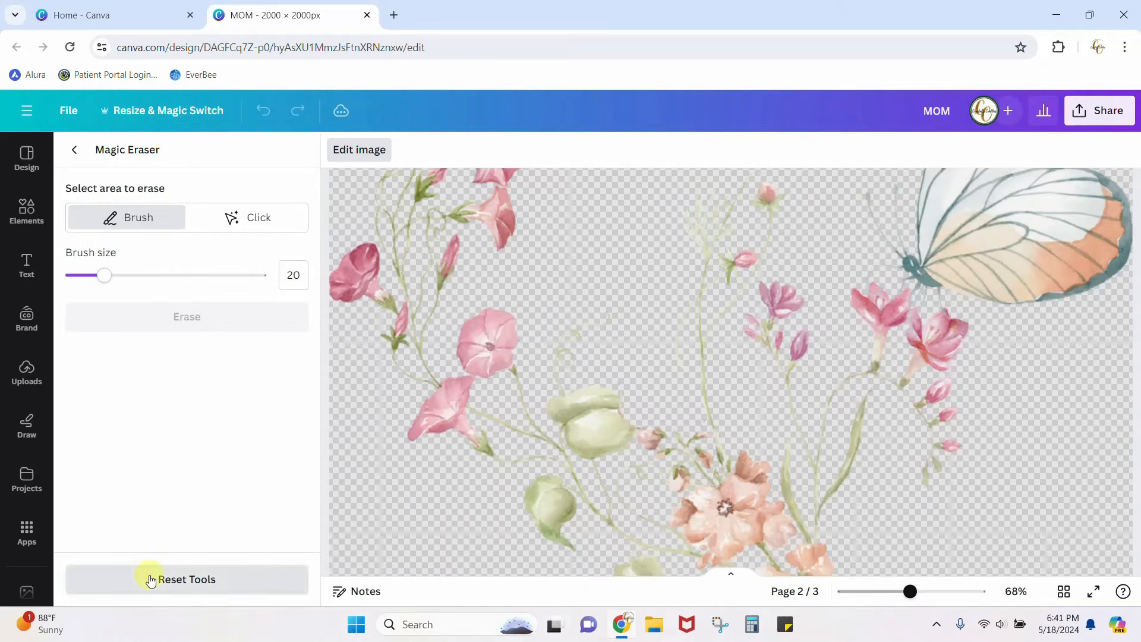
left_click(73, 154)
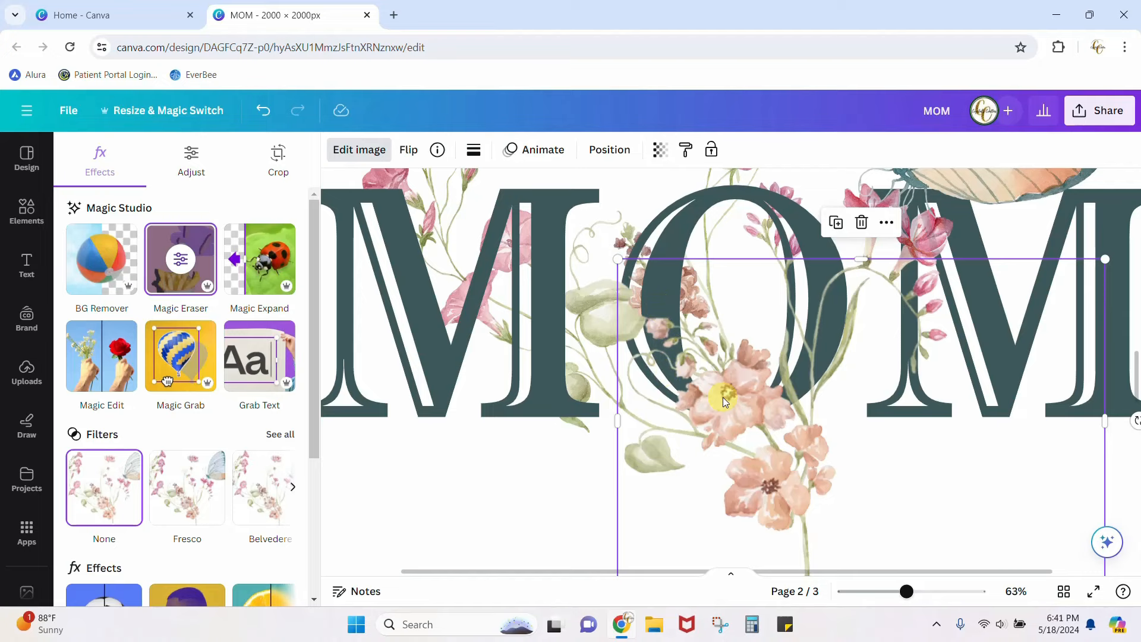
- On page 3, separate the black heart flourish from the purple script lettering, nudge the lettering slightly, and place the flourish back over it
left_click(466, 473)
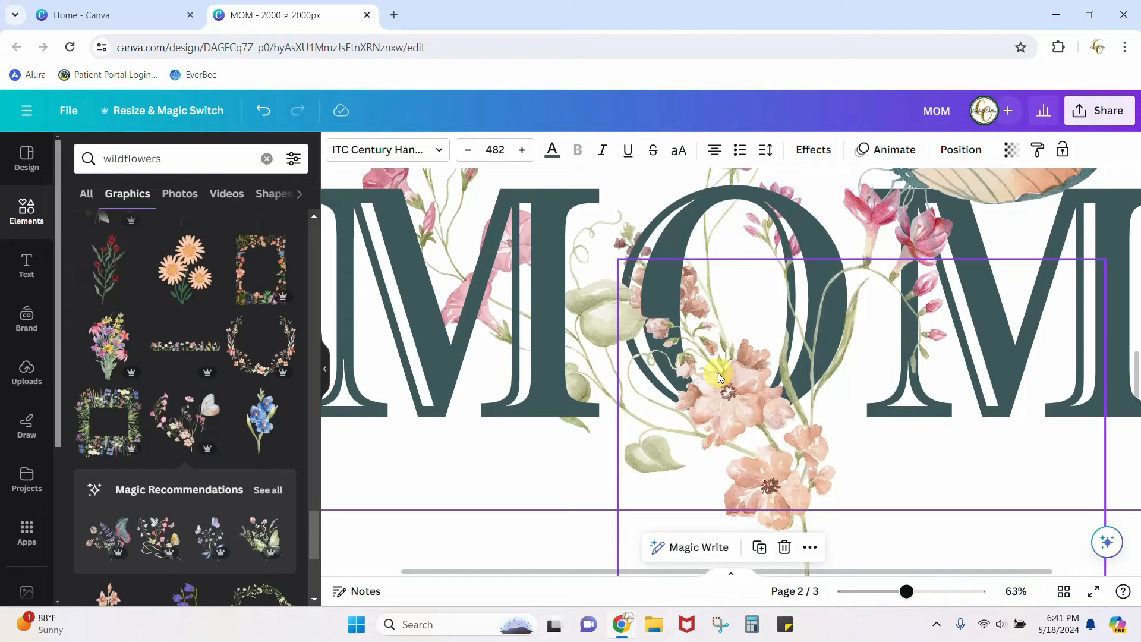
scroll(718, 372, "down", 5)
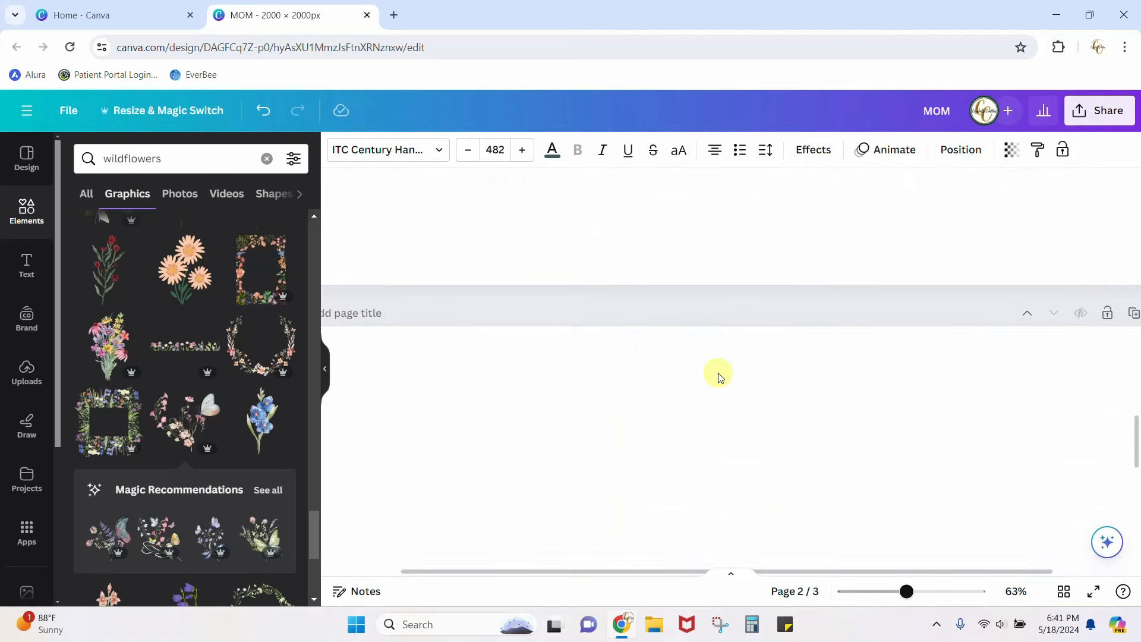
left_click_drag(906, 591, 879, 592)
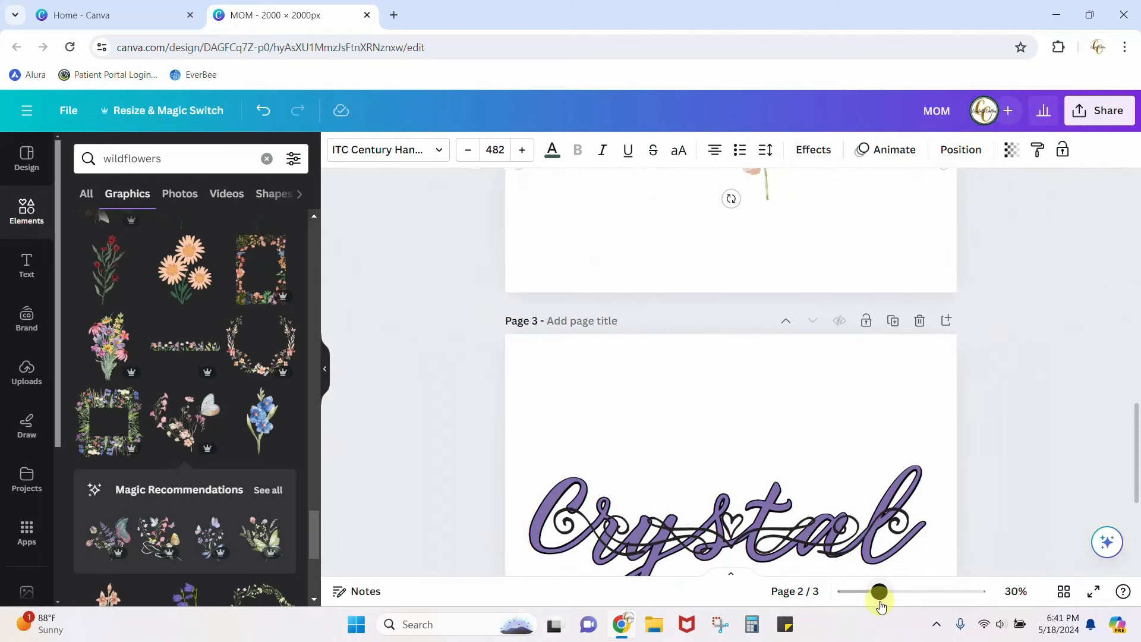
scroll(1027, 408, "down", 4)
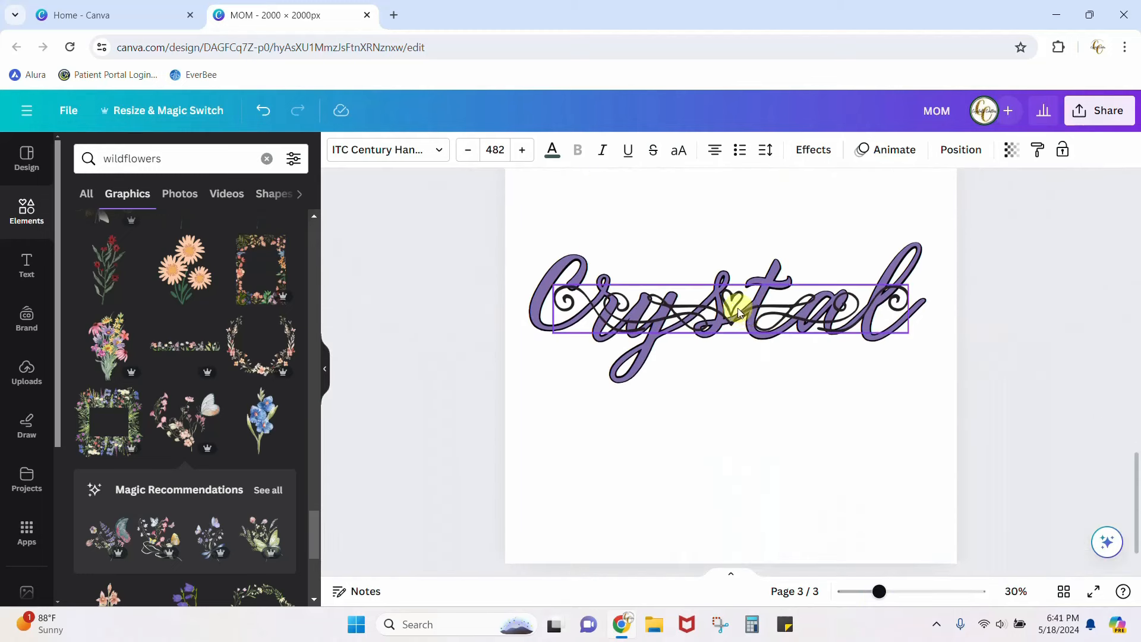
left_click_drag(737, 307, 748, 433)
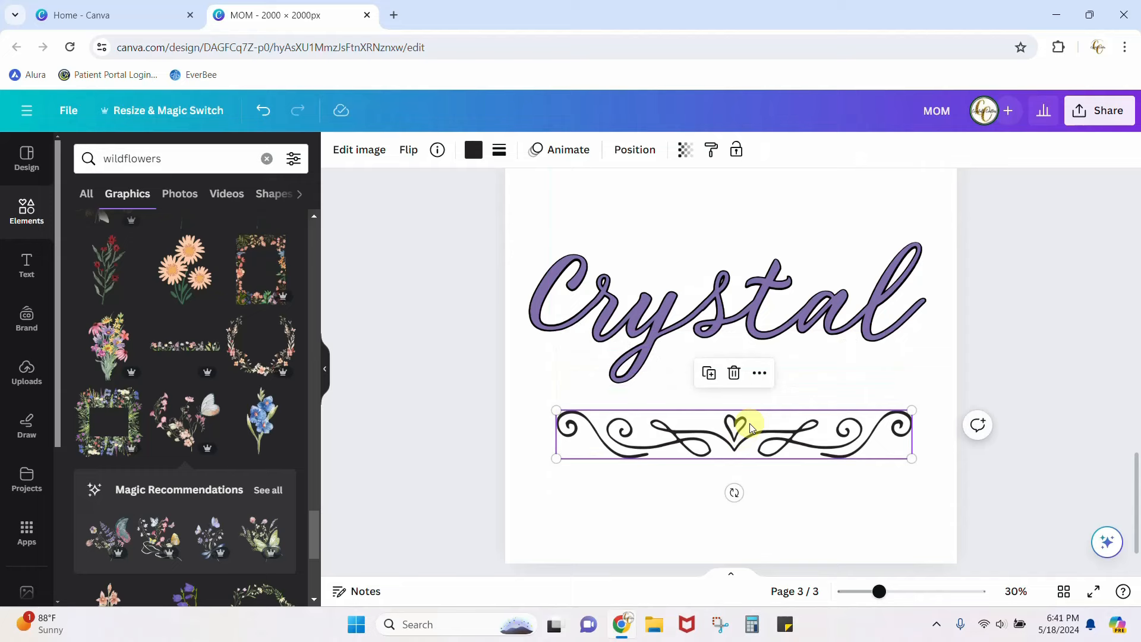
left_click(736, 306)
left_click_drag(736, 303, 741, 312)
left_click_drag(767, 440, 771, 311)
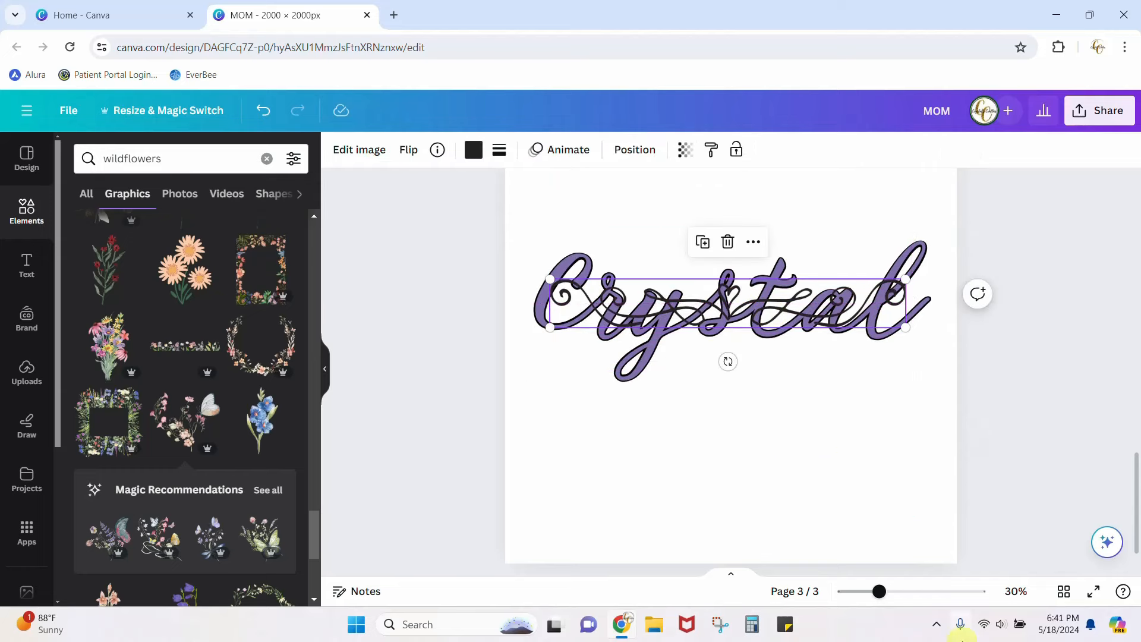
- Lower the heart flourish across the lower part of the script lettering and enlarge it slightly
left_click_drag(879, 592, 907, 593)
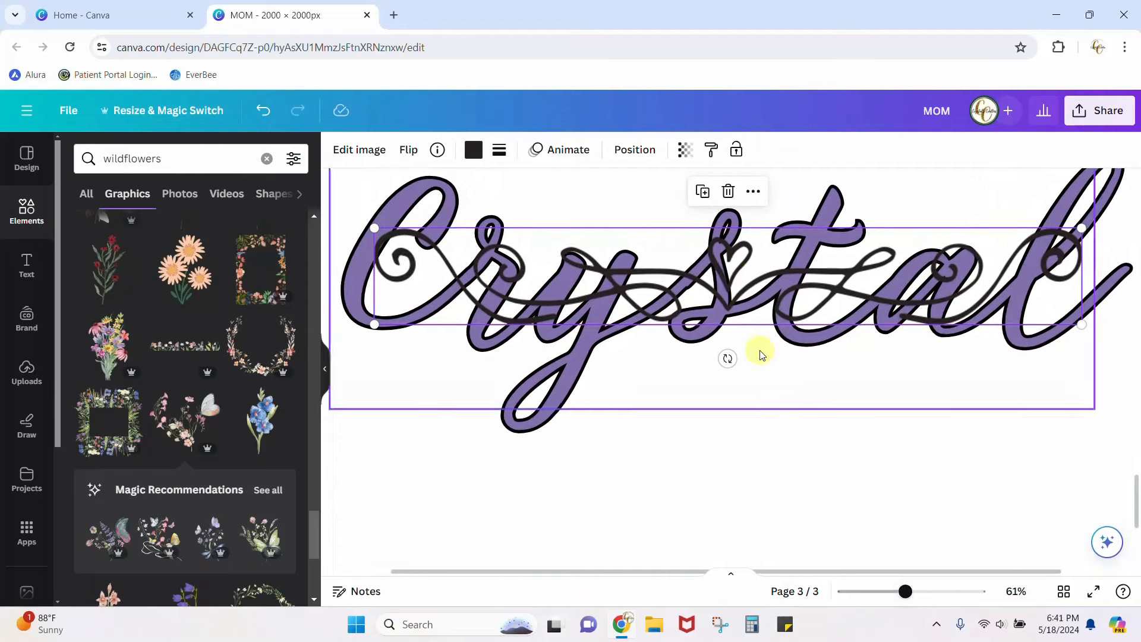
left_click_drag(726, 255, 722, 321)
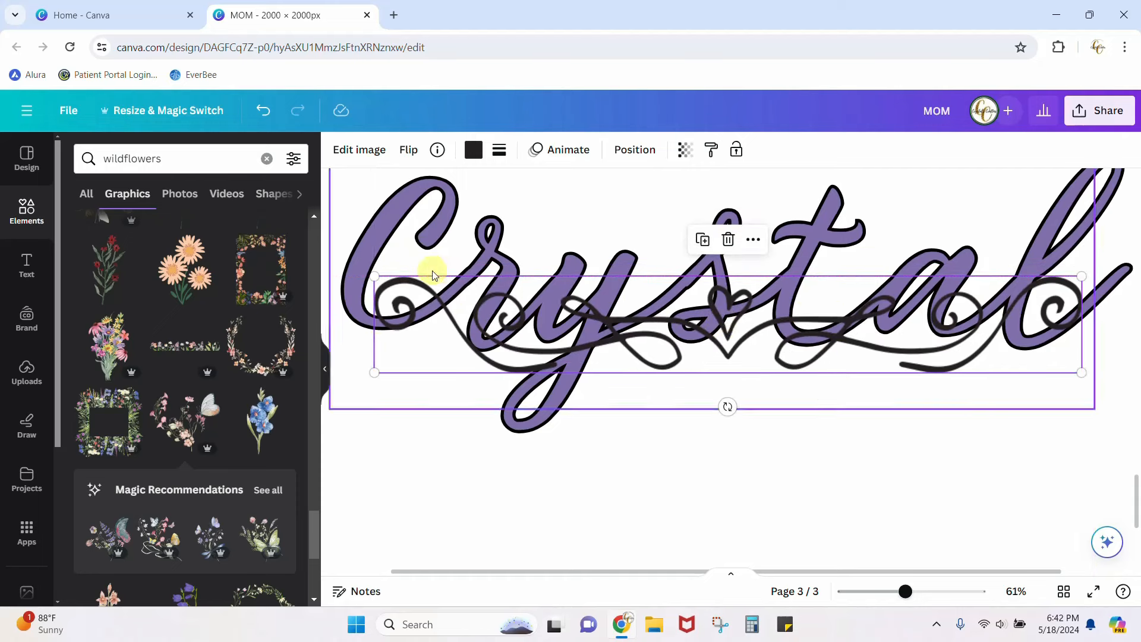
mouse_move(374, 371)
left_mouse_down()
mouse_move(476, 330)
mouse_move(351, 360)
mouse_move(360, 357)
left_mouse_up()
left_click_drag(359, 357, 359, 357)
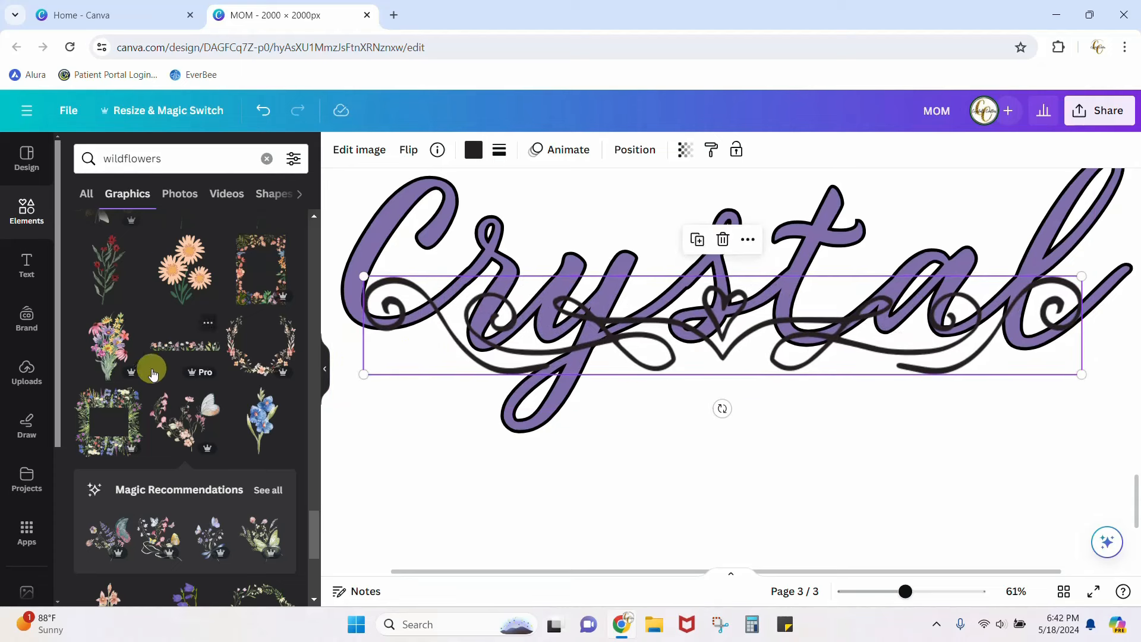
- Search the graphics for "flourish" and add the white flourish with a central heart and side scrolls to page 3
left_click(267, 160)
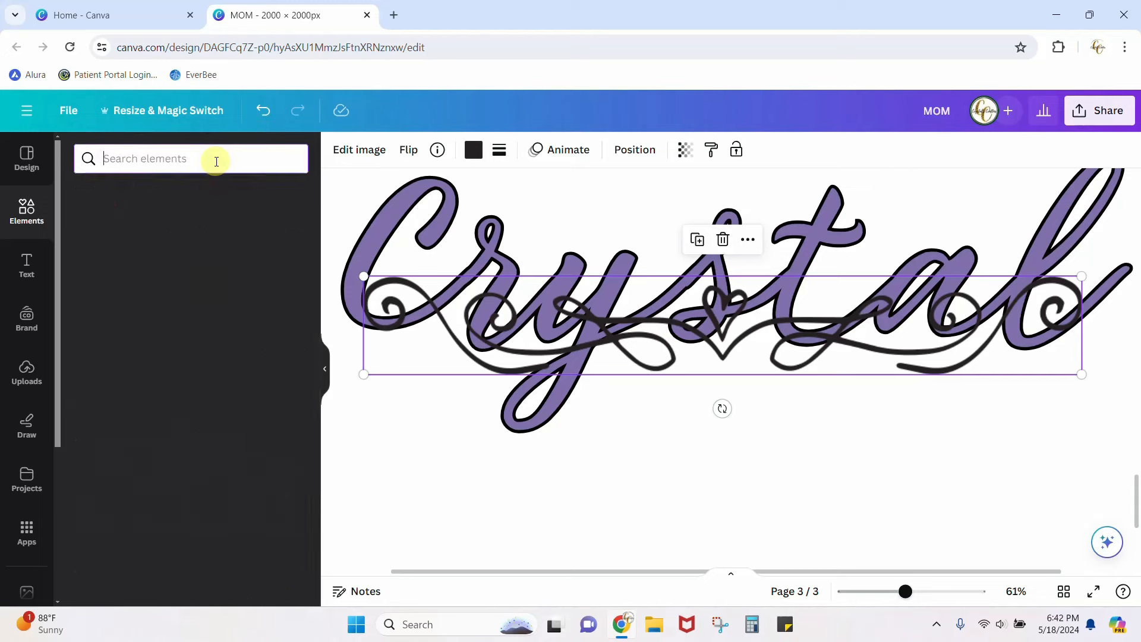
type("flourish")
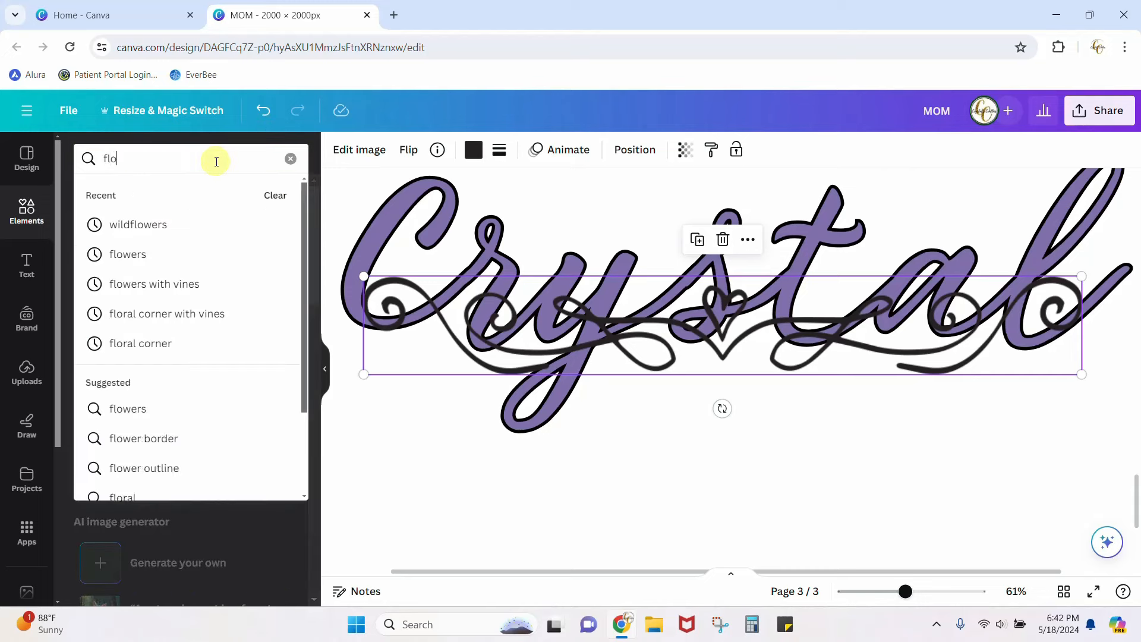
key("Return")
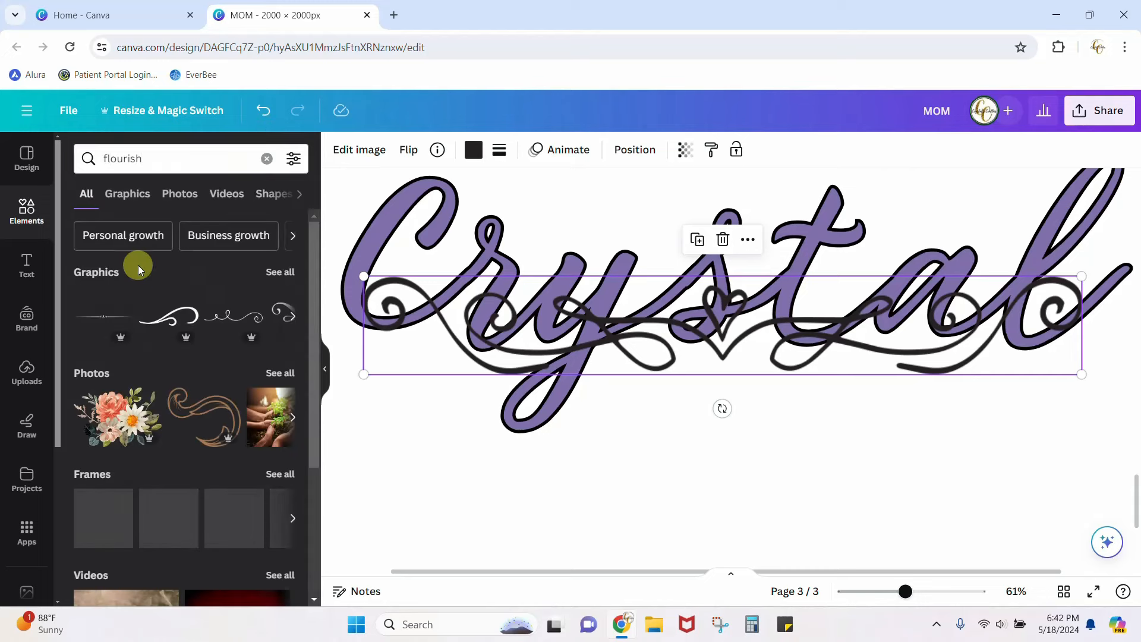
left_click(128, 194)
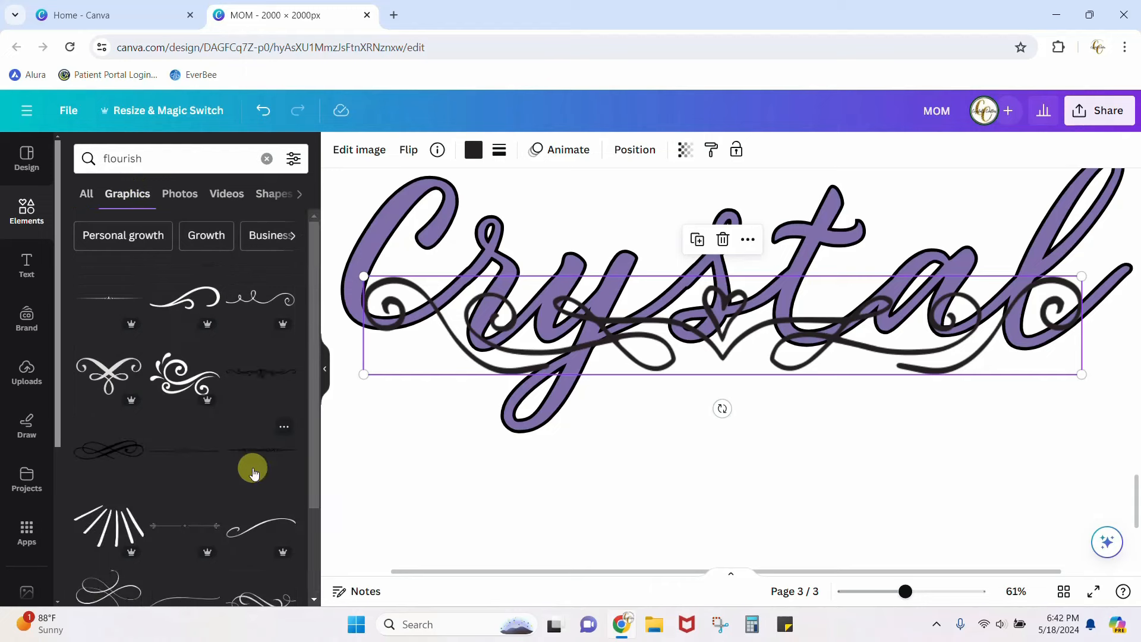
scroll(220, 408, "down", 5)
scroll(216, 356, "down", 10)
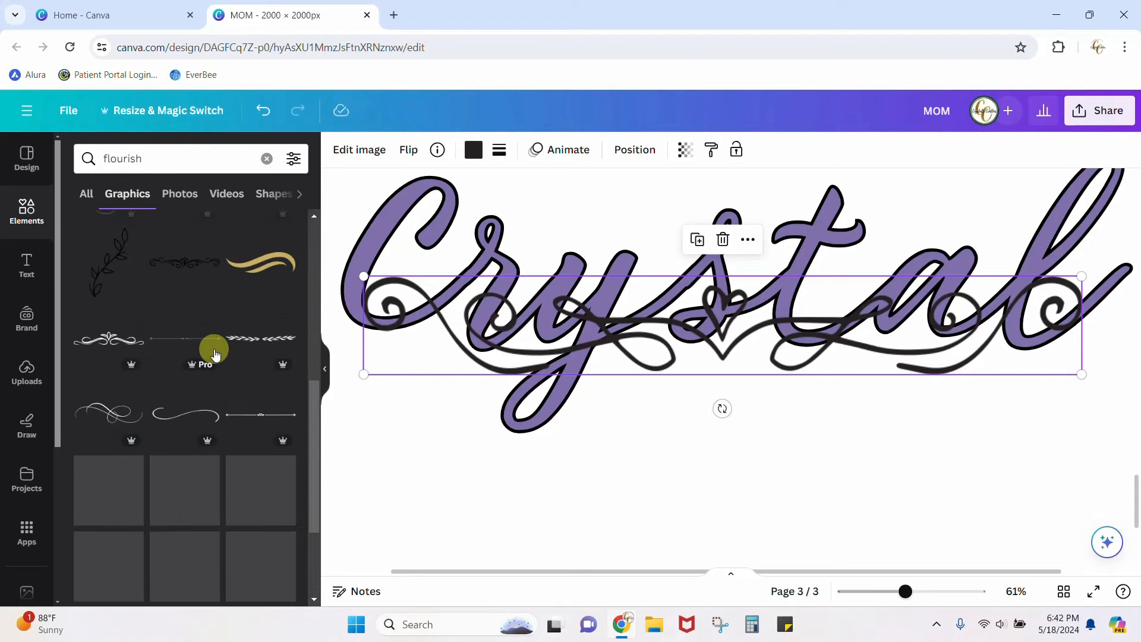
scroll(216, 355, "down", 5)
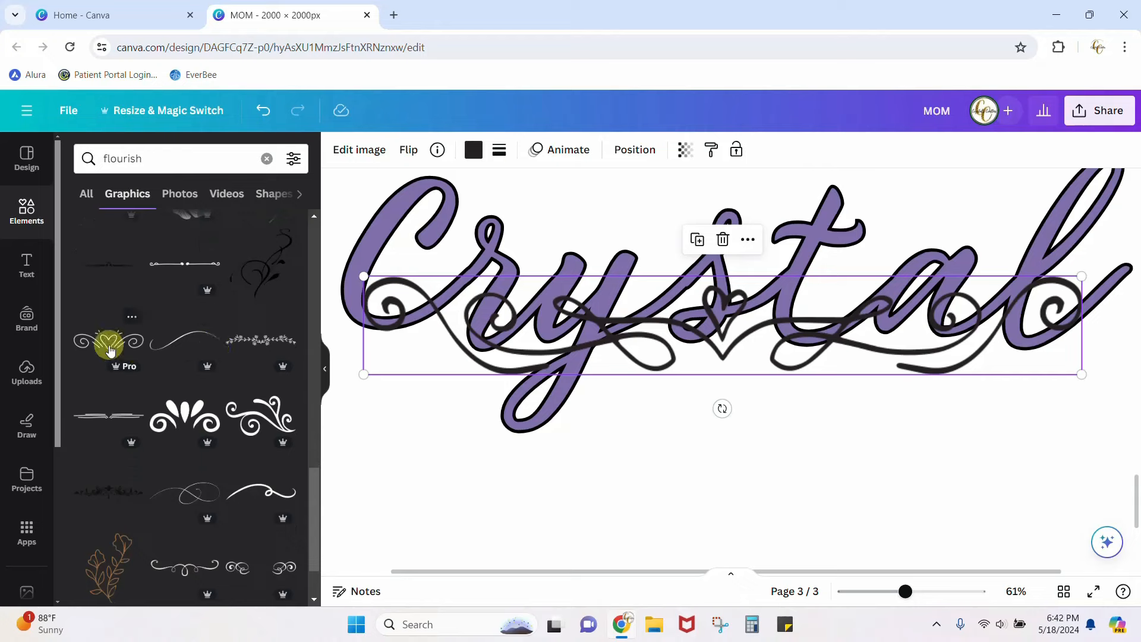
left_click(110, 351)
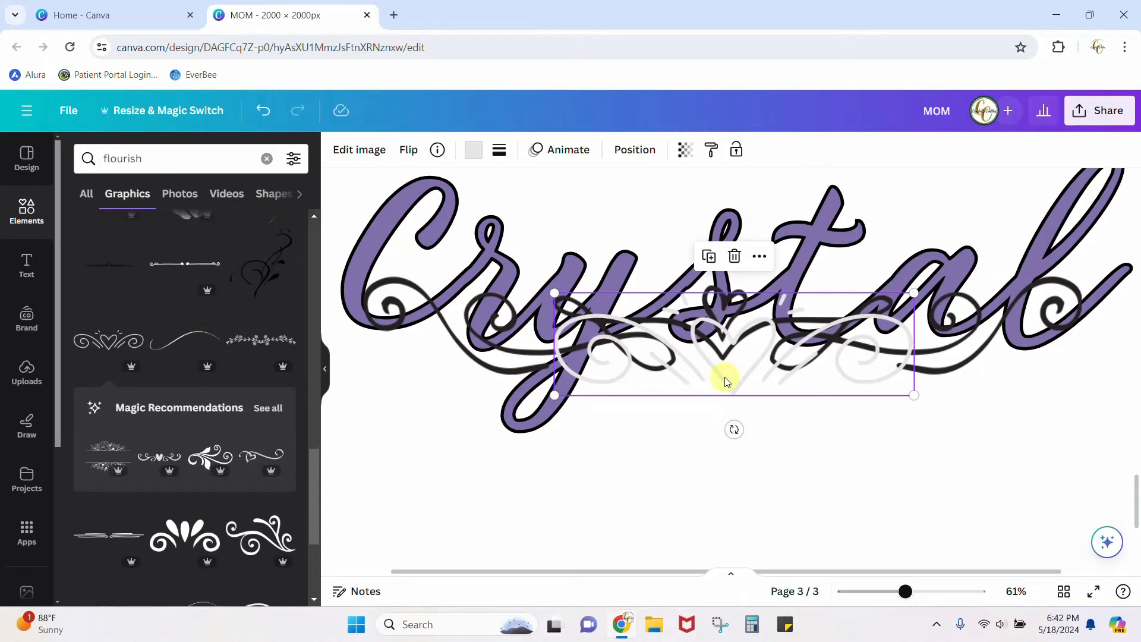
- Place the new heart flourish below the lettering, enlarge it, and recolor it with the black document color
left_click_drag(725, 377, 721, 457)
left_click_drag(555, 474, 466, 501)
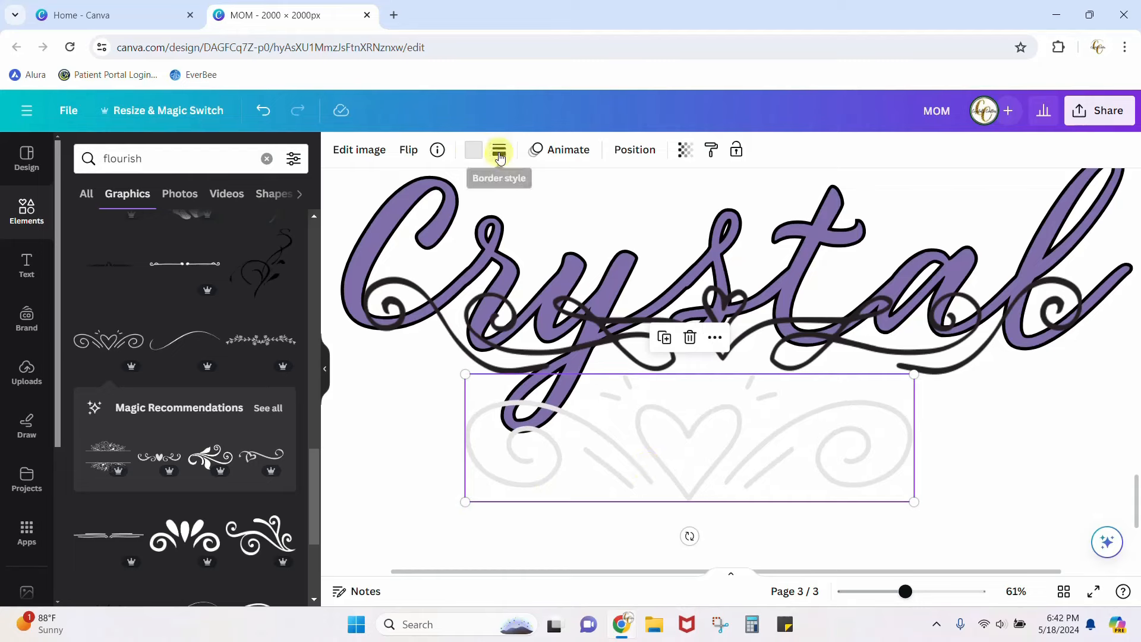
left_click(473, 151)
left_click(122, 240)
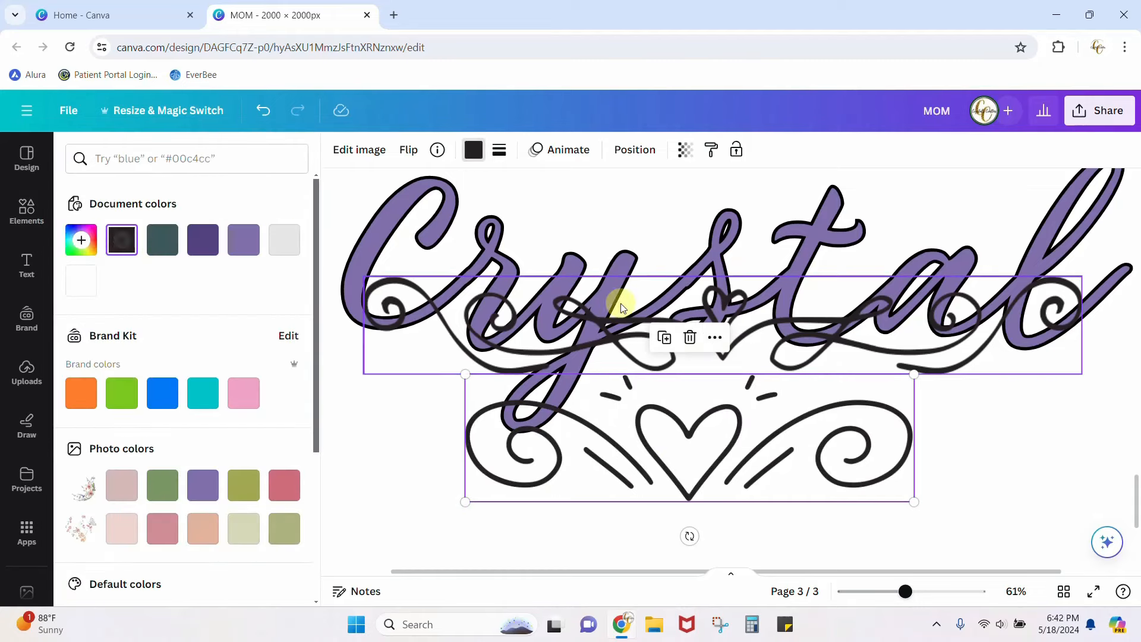
- Try the new flourish over the lettering in place of the original, undo the swap, and delete the new flourish
left_click_drag(739, 458, 741, 378)
left_click(735, 312)
key("Delete")
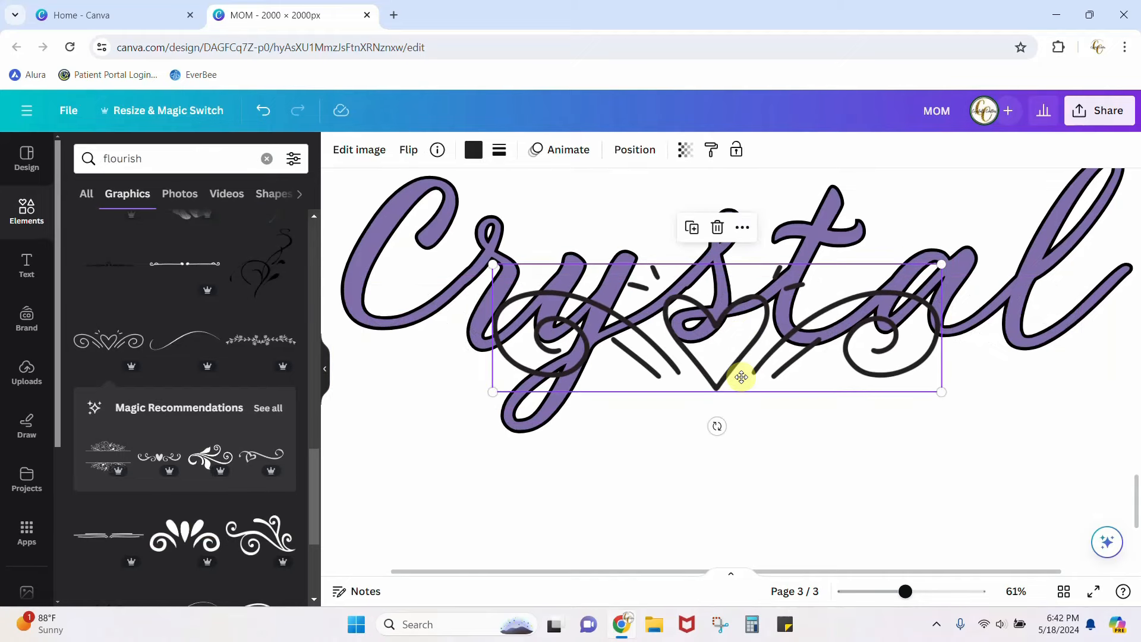
key("ctrl+z")
key("ctrl+z")
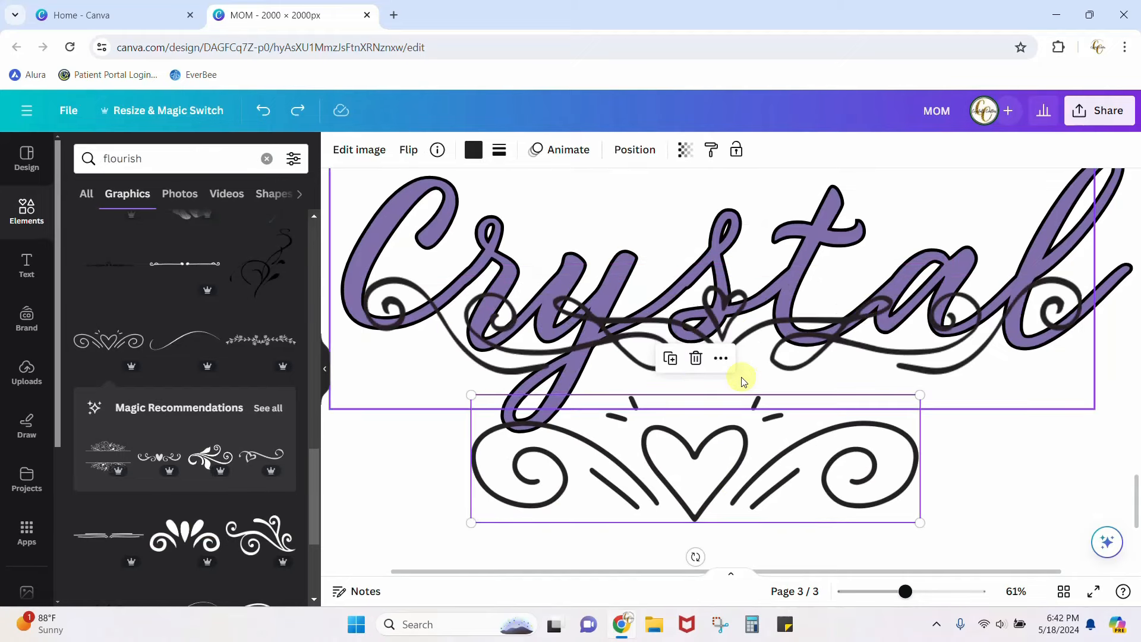
key("Delete")
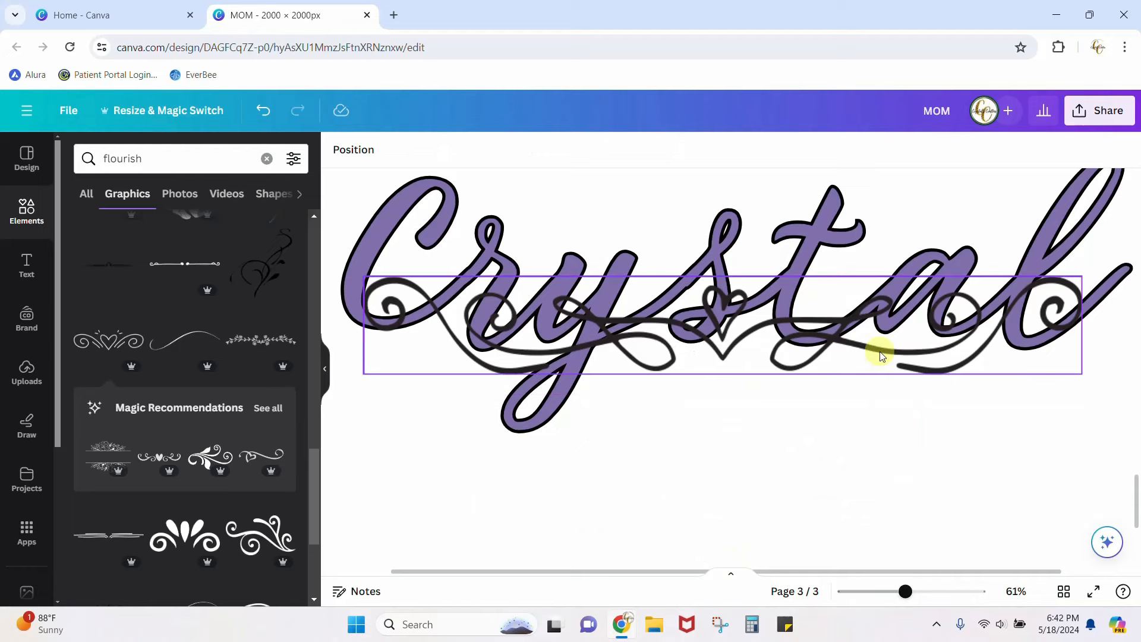
- Nudge the original heart flourish slightly right and up over the script lettering
mouse_move(882, 356)
left_mouse_down()
mouse_move(884, 402)
mouse_move(887, 346)
left_mouse_up()
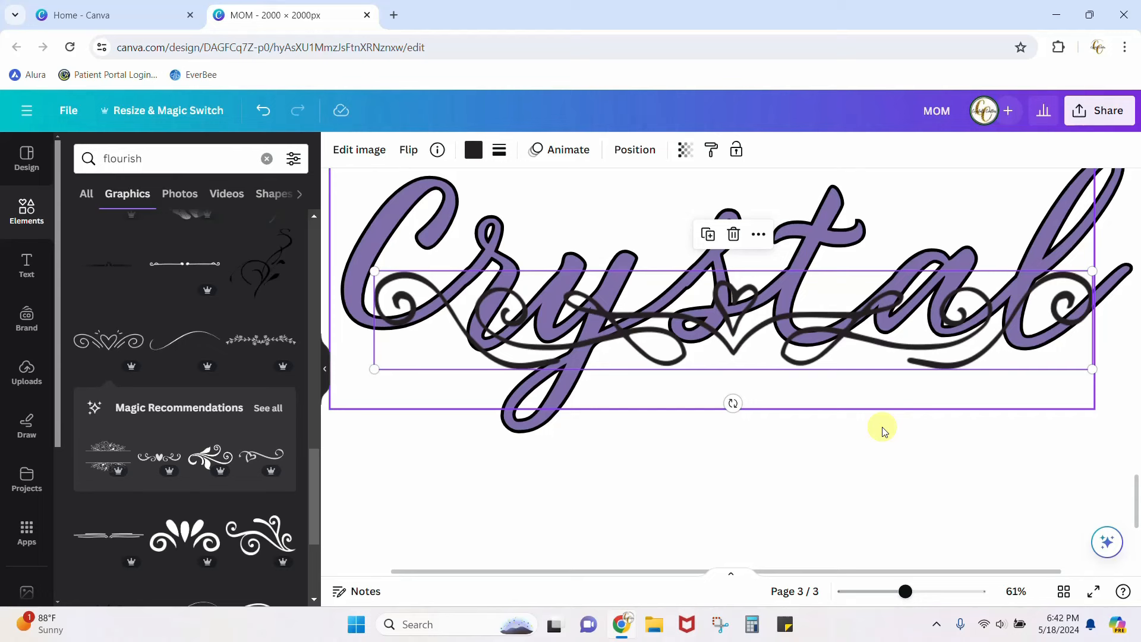
- Try cropping the left end scroll off the only heart flourish, and undo the crop
left_click(352, 156)
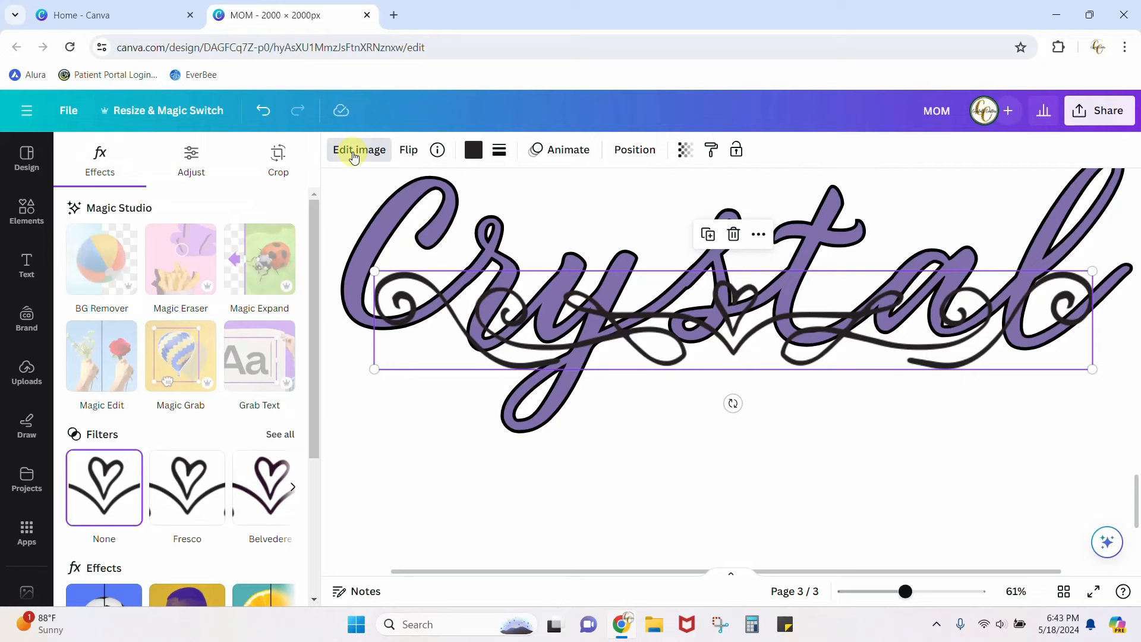
left_click(274, 161)
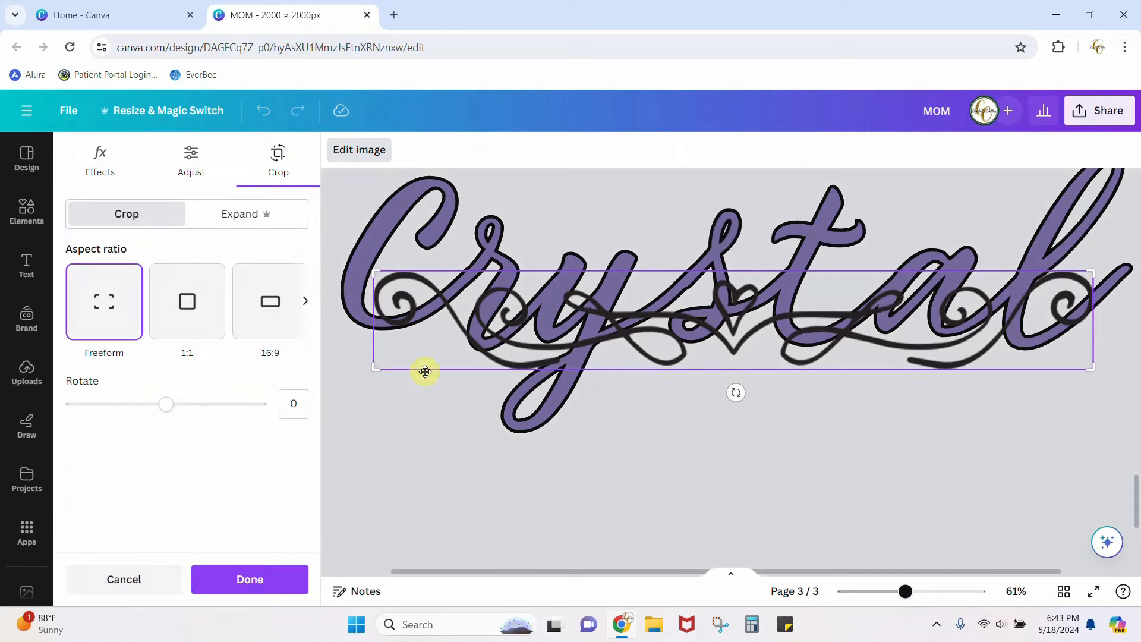
left_click_drag(377, 367, 456, 373)
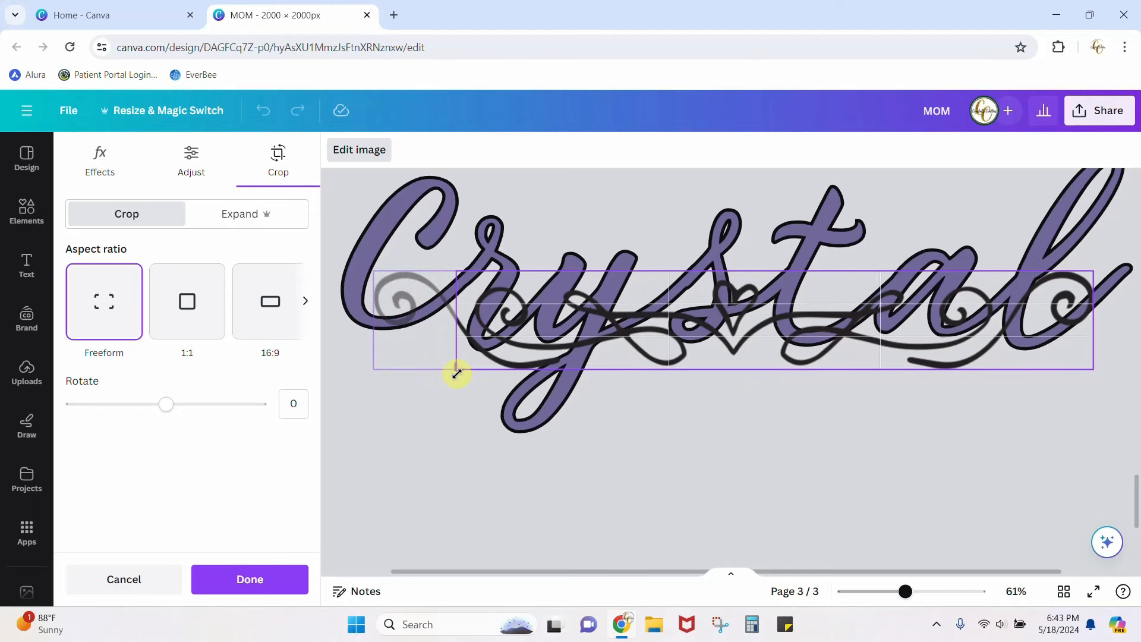
left_click(410, 484)
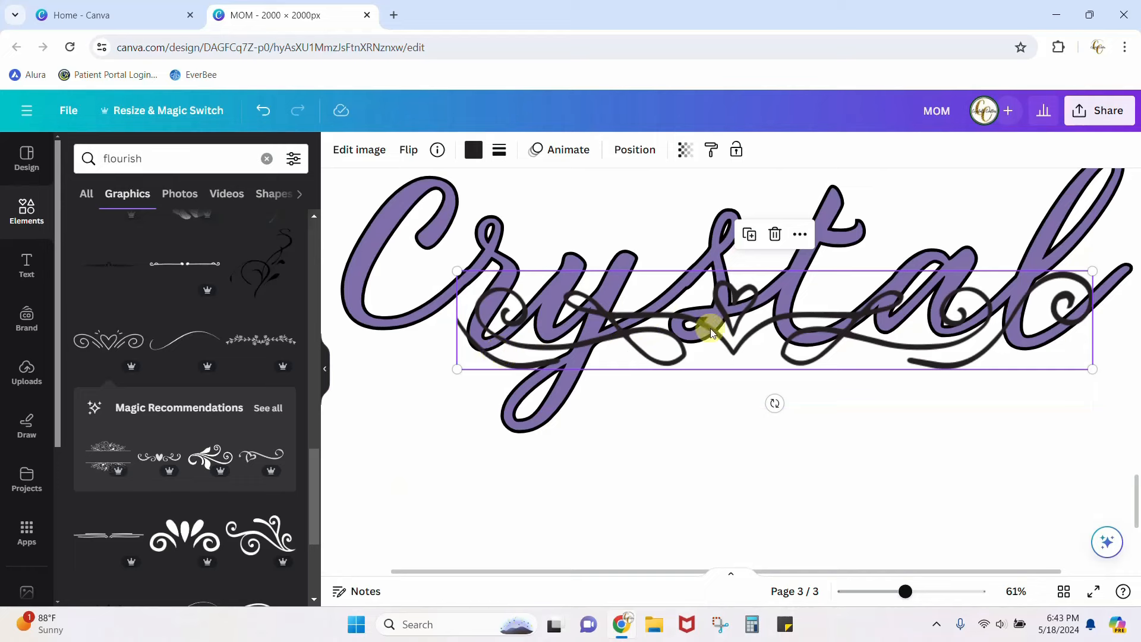
key("ctrl+z")
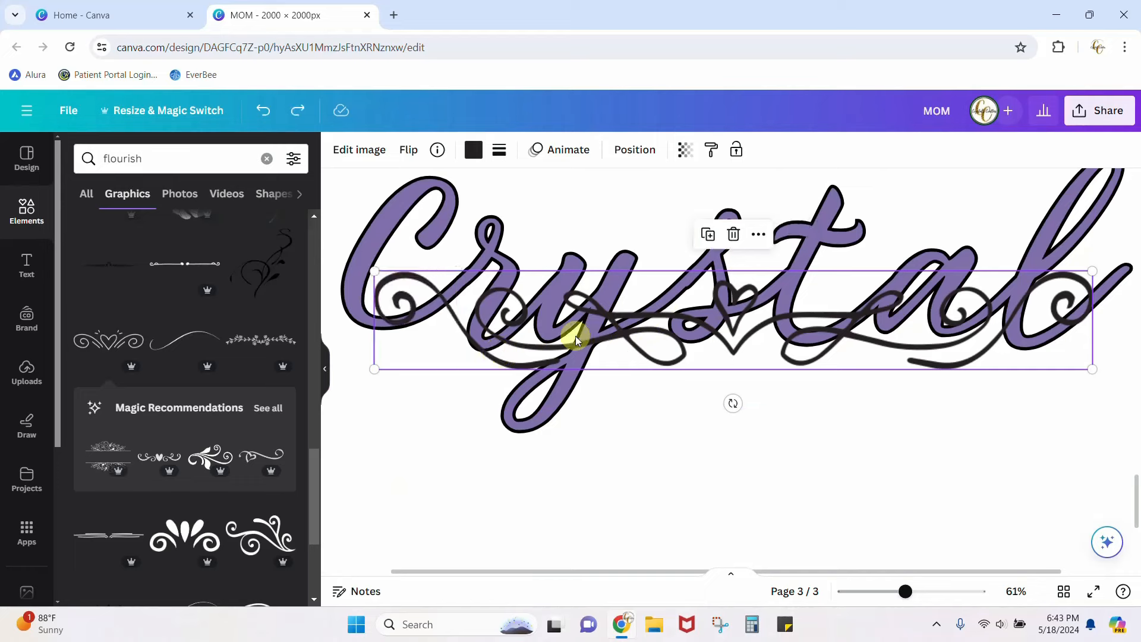
- Duplicate the heart flourish, place the copy below it, and send the original behind the purple lettering
right_click(626, 308)
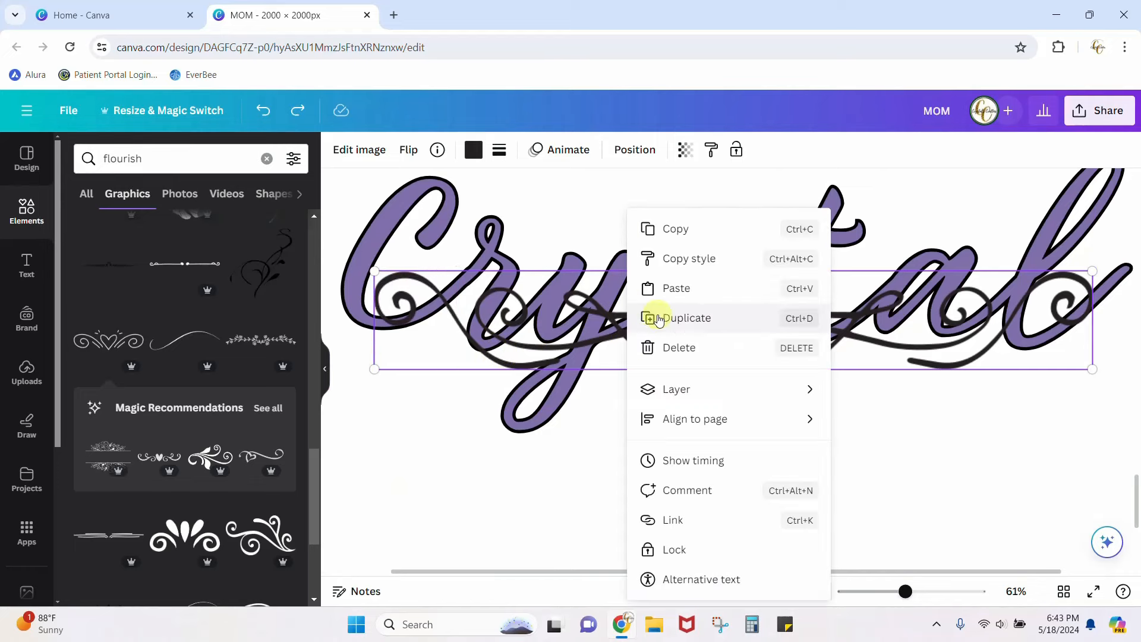
left_click(657, 317)
left_click_drag(722, 327, 721, 408)
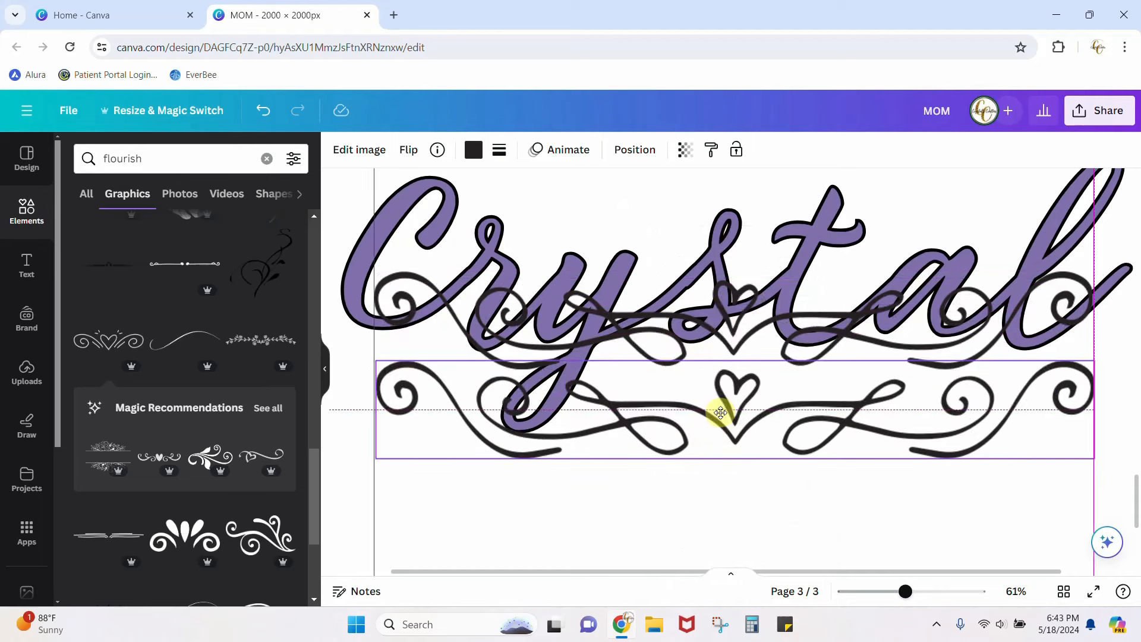
left_click(756, 301)
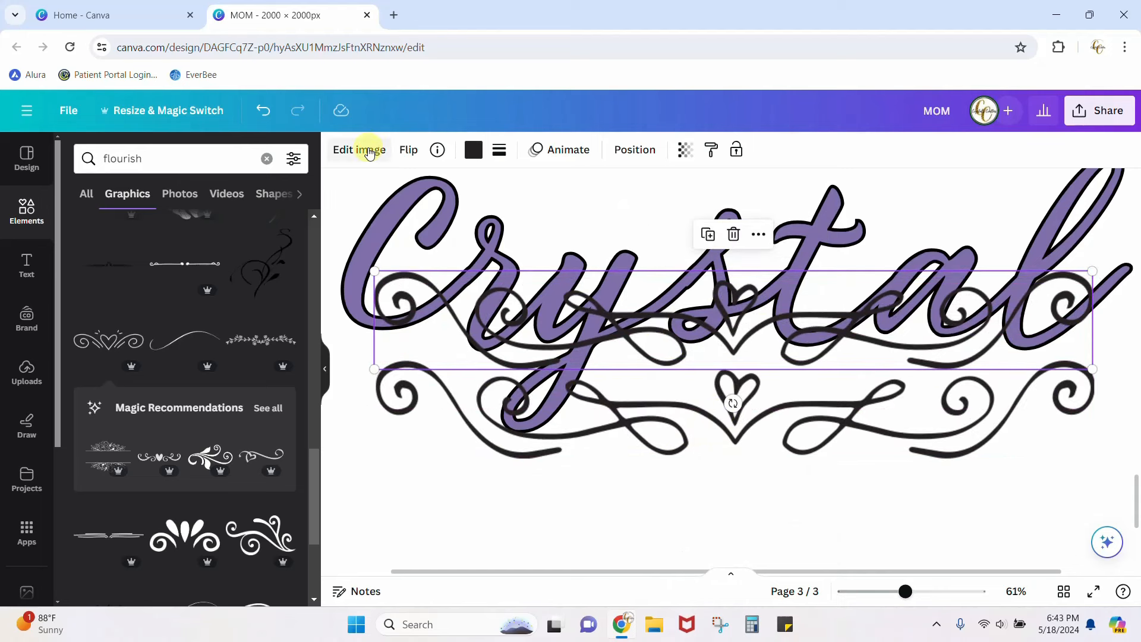
left_click(634, 149)
left_click(232, 218)
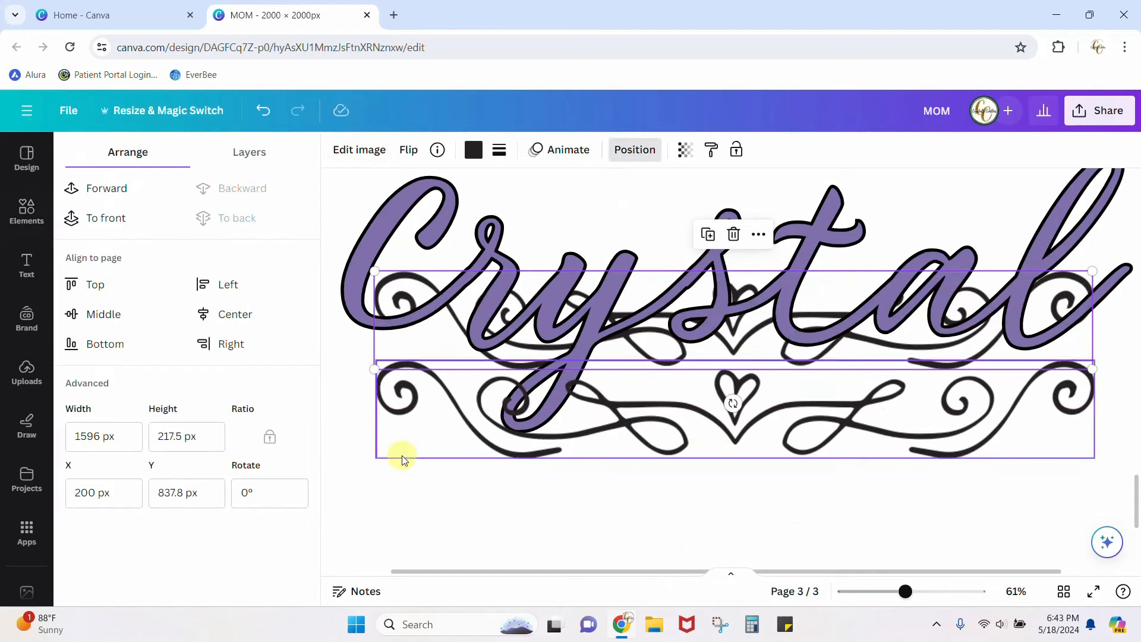
- Align the front flourish copy exactly over the original one behind the lettering
left_click(410, 477)
left_click_drag(731, 408, 732, 328)
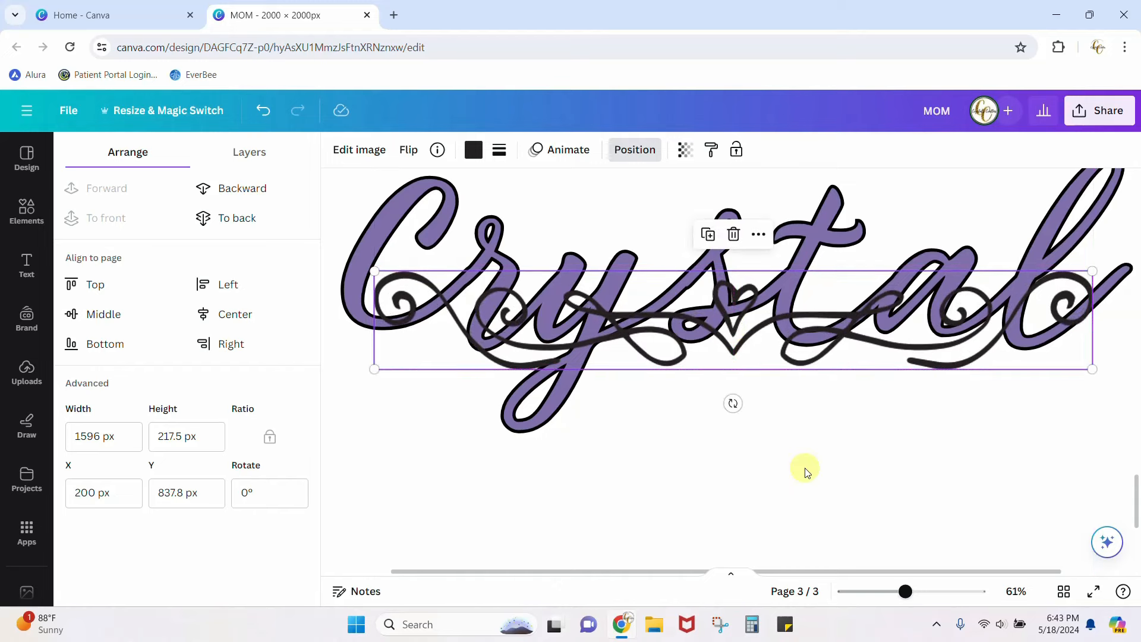
left_click(805, 469)
- Crop the left end scroll off the front flourish copy so the crop starts just before the letter r
left_click(721, 331)
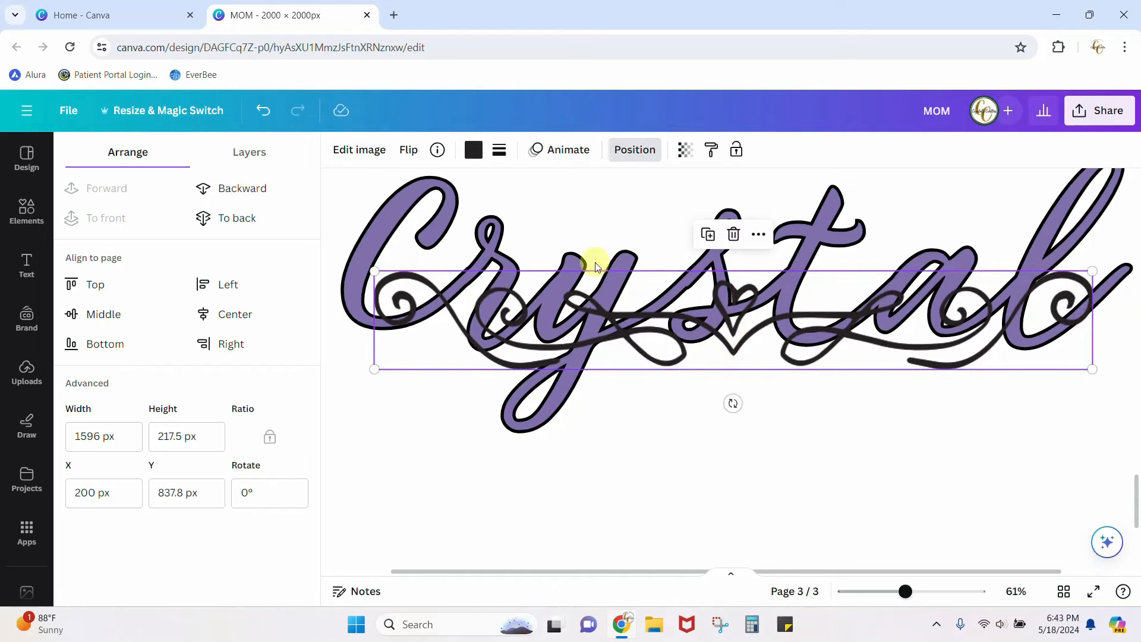
left_click(362, 149)
left_click(278, 160)
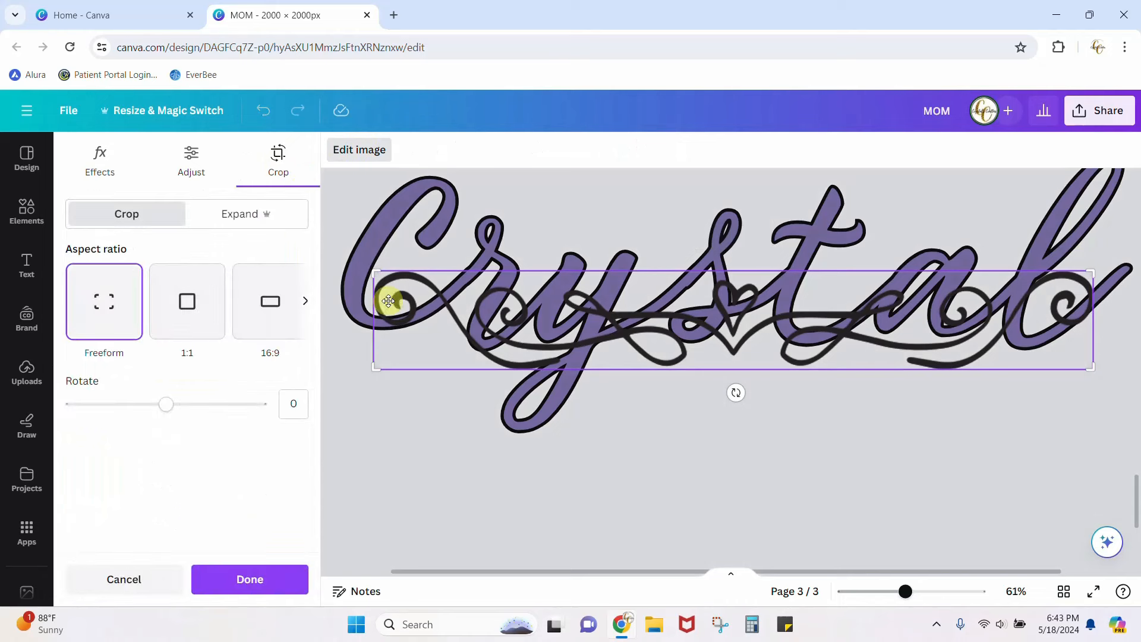
left_click_drag(374, 366, 459, 369)
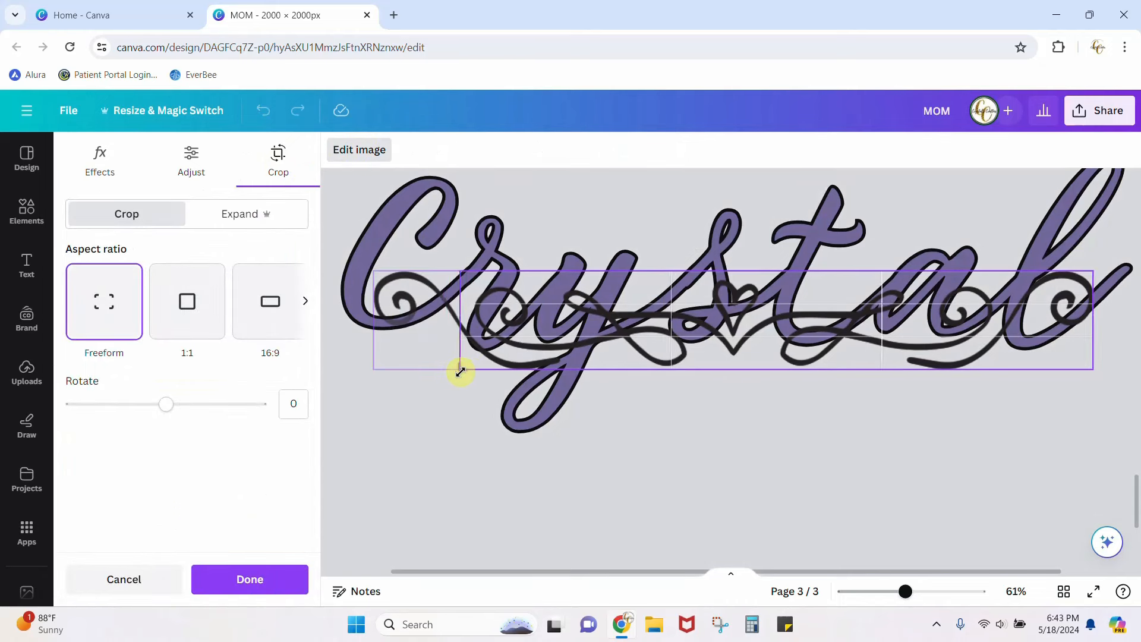
left_click(512, 507)
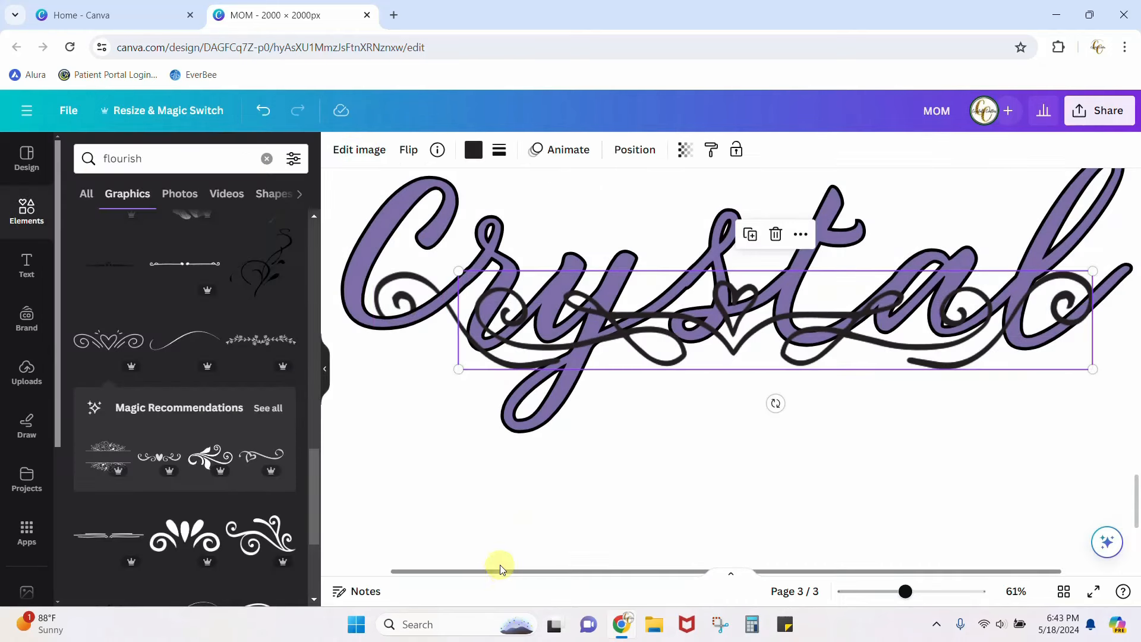
left_click(556, 509)
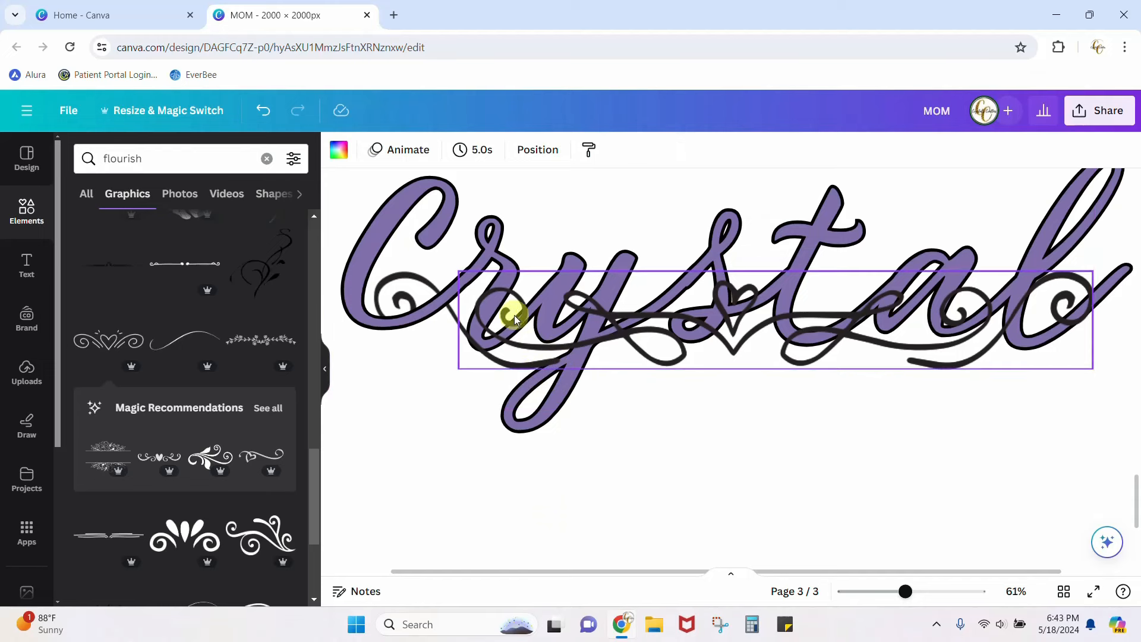
- Duplicate the cropped front flourish, align the duplicate over it, and open the duplicate for cropping
right_click(664, 317)
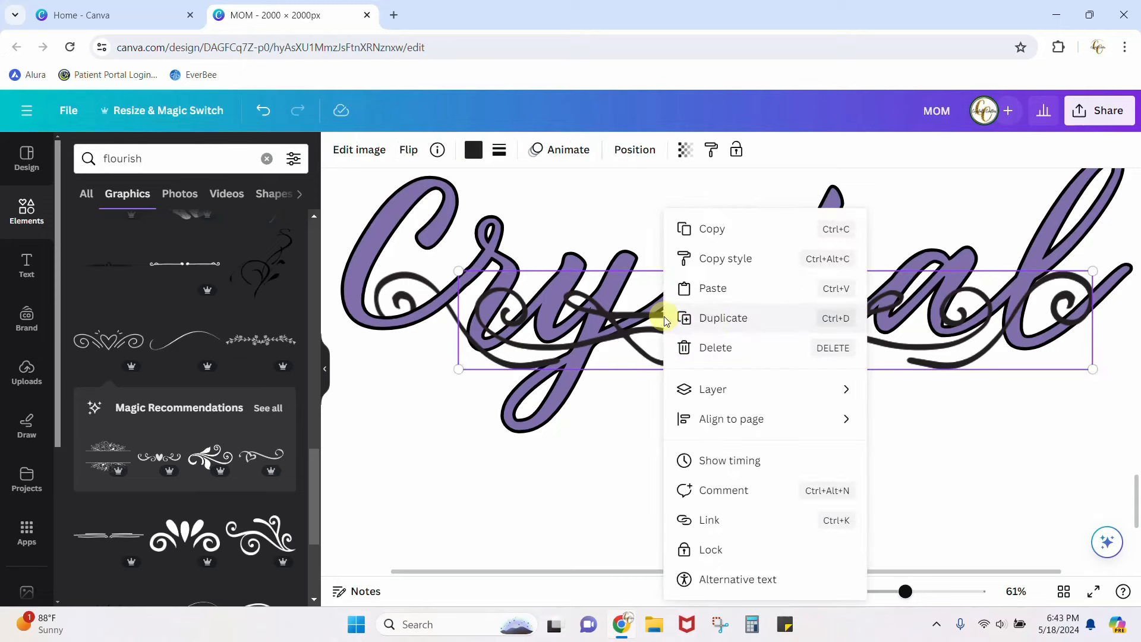
left_click(722, 321)
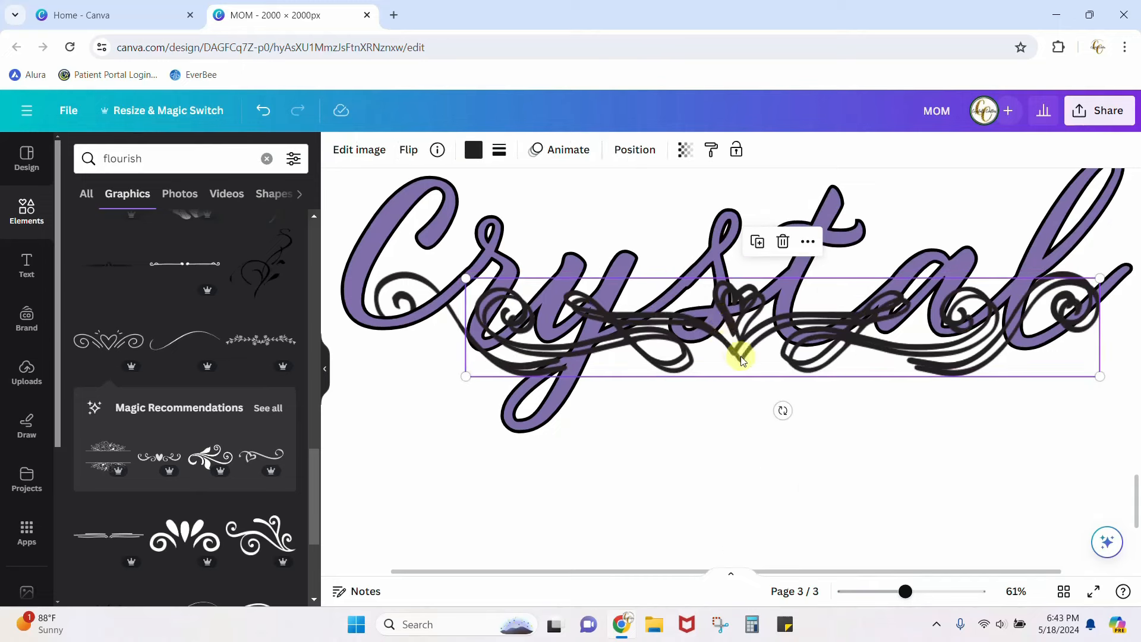
left_click_drag(740, 357, 734, 349)
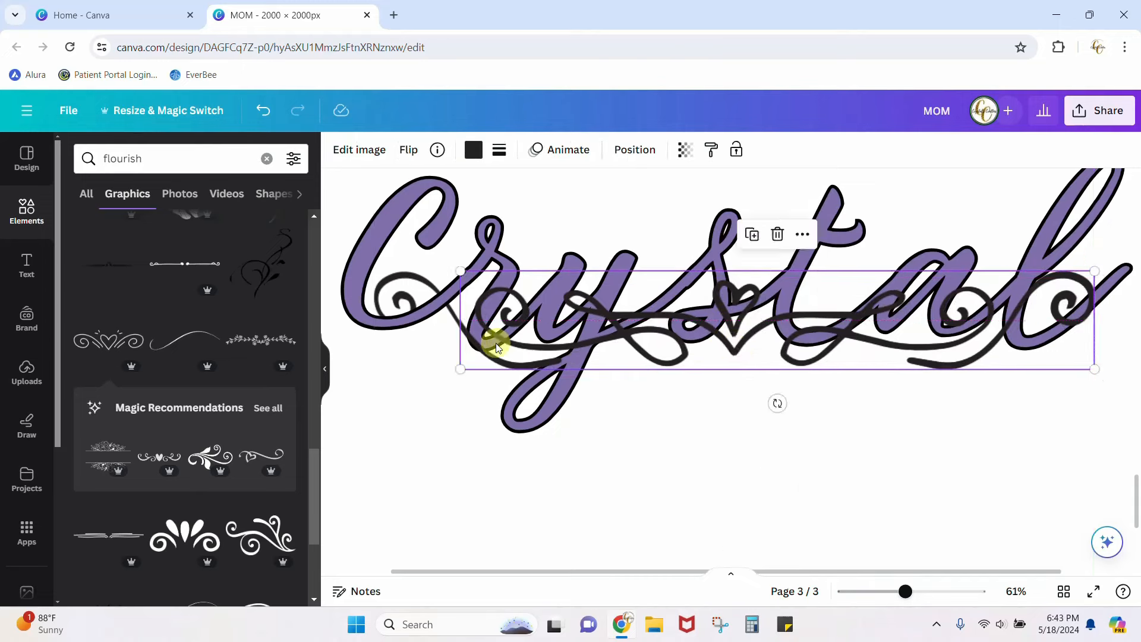
left_click(360, 149)
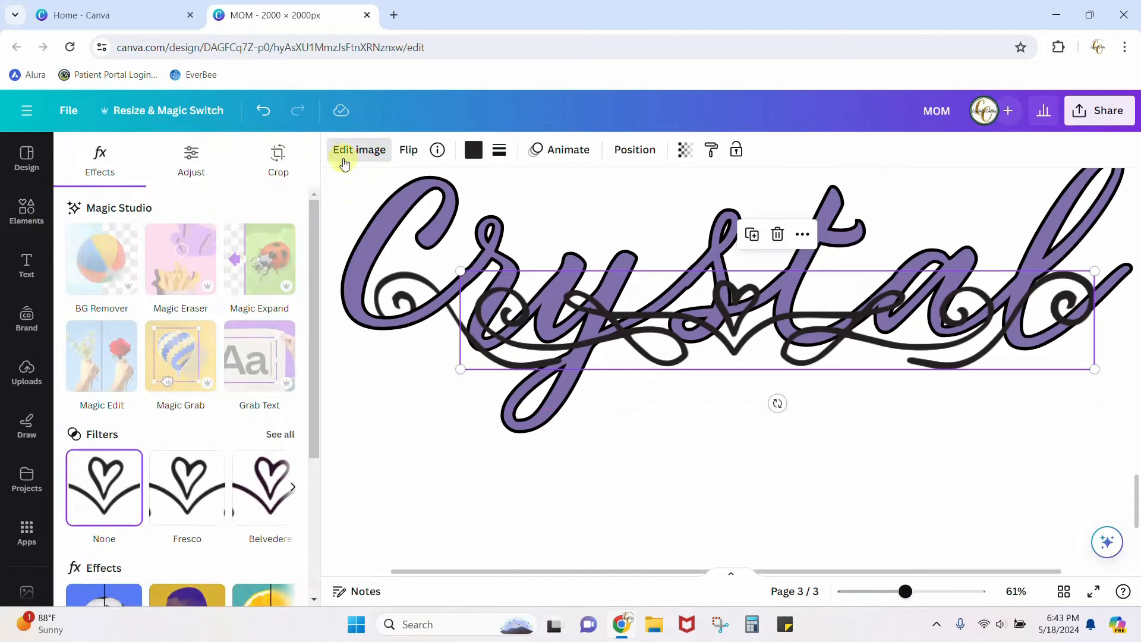
left_click(279, 160)
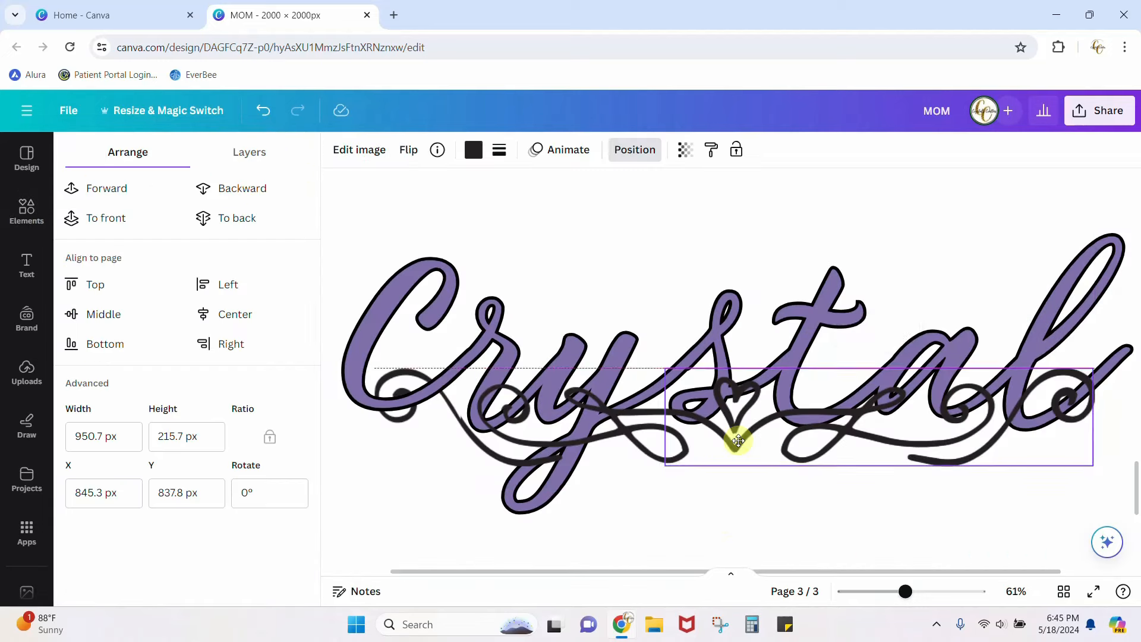
- Set the cropped right-hand flourish piece with the heart in line with the matching flourish behind the lettering
left_click(737, 443)
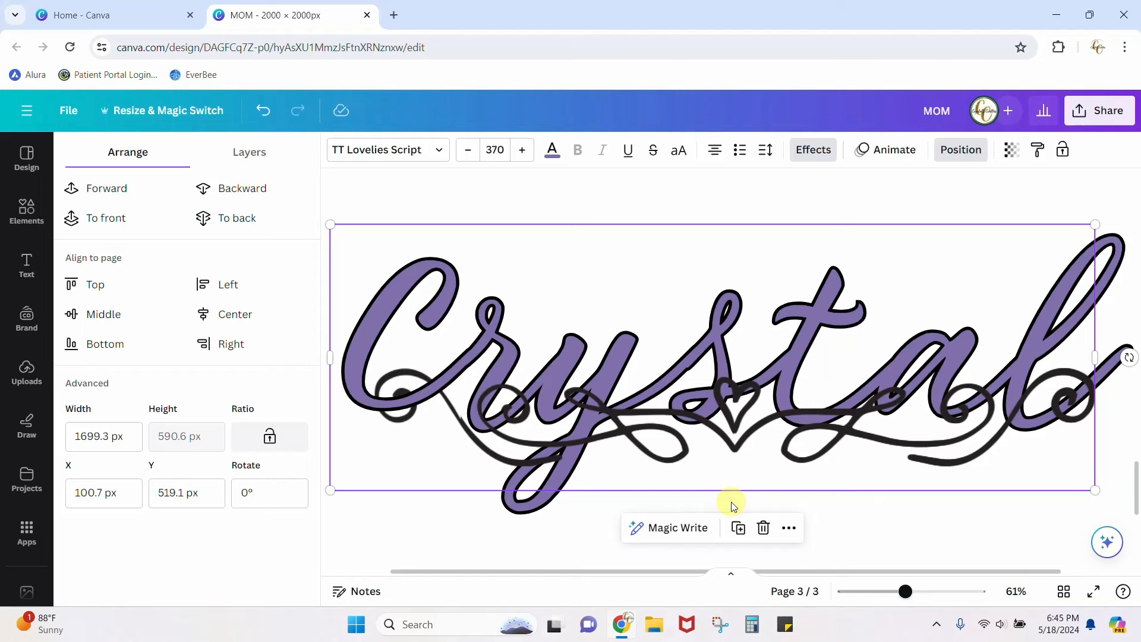
left_click_drag(904, 592, 884, 594)
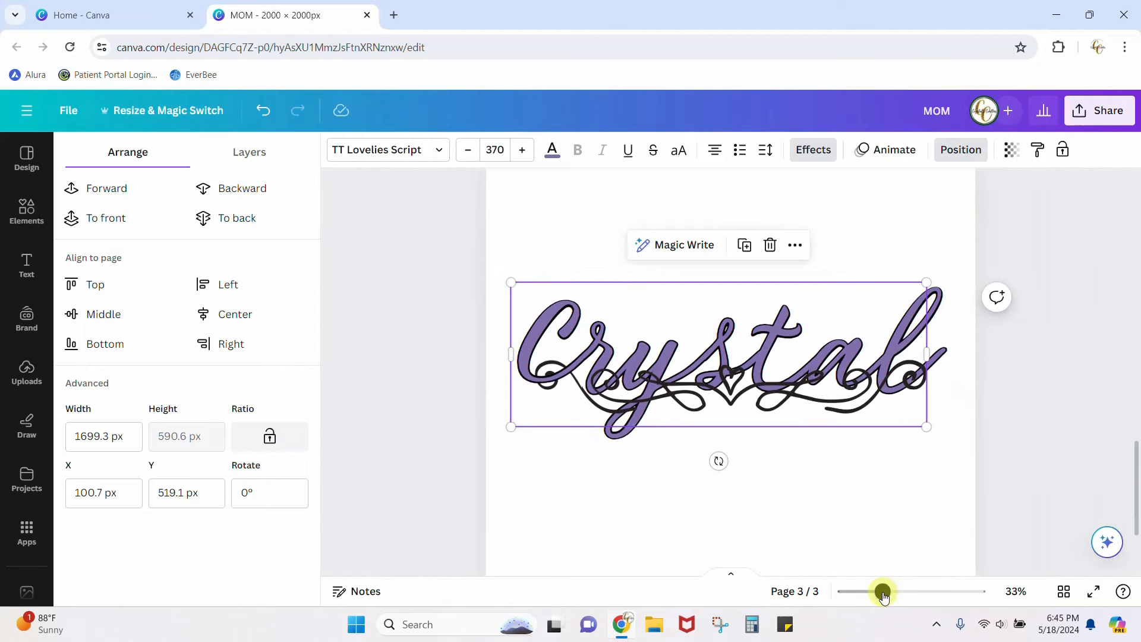
scroll(939, 443, "up", 6)
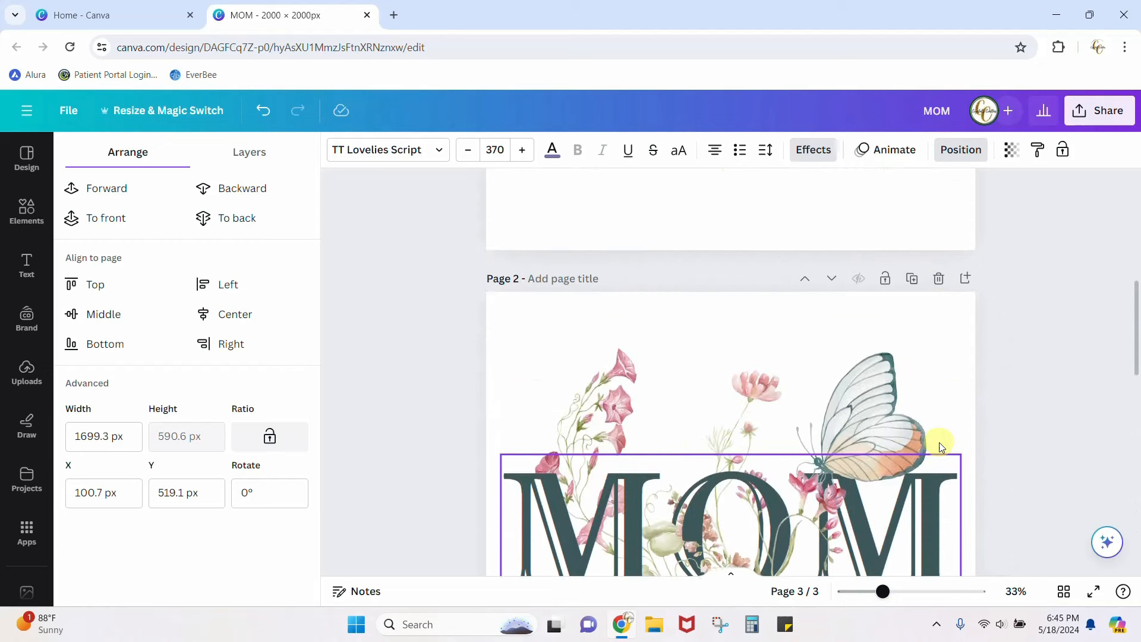
scroll(940, 444, "down", 3)
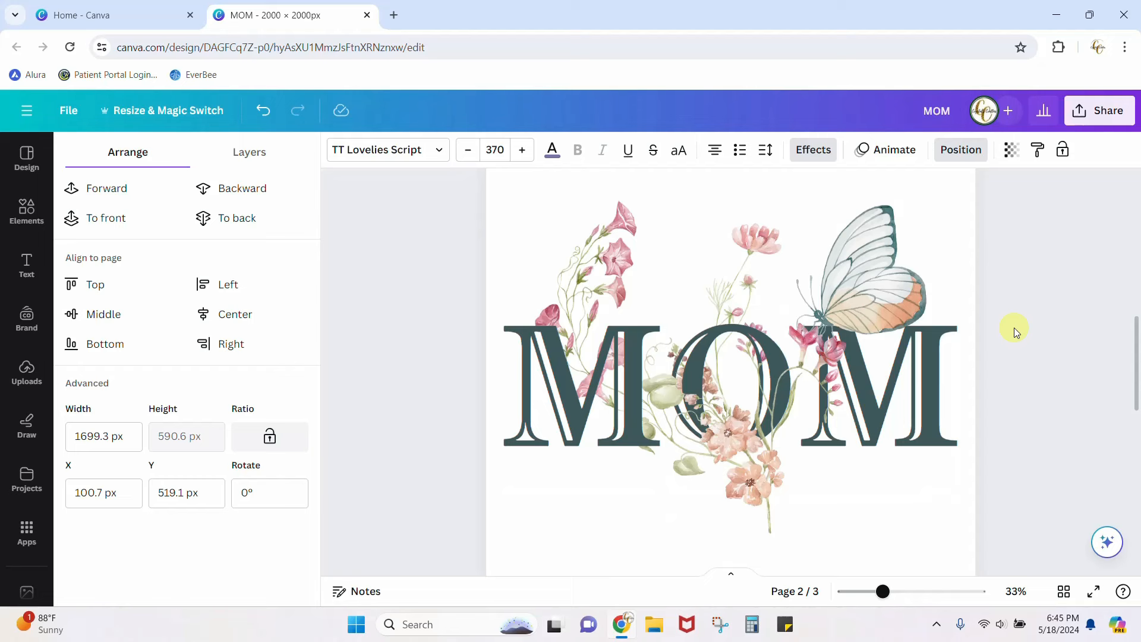
left_click(854, 256)
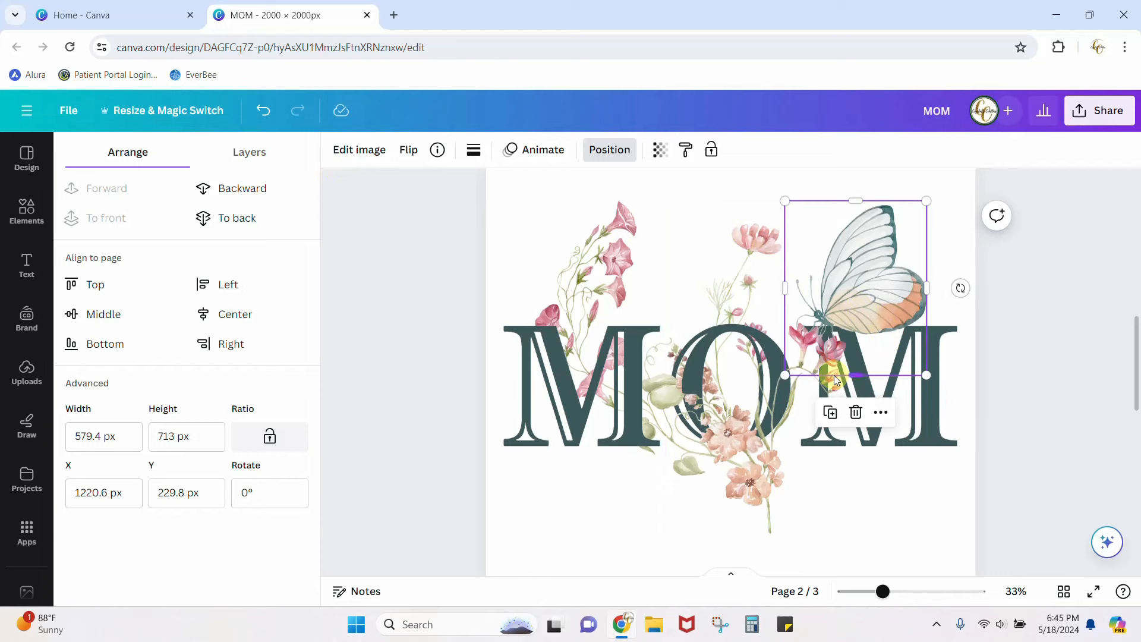
scroll(723, 422, "down", 5)
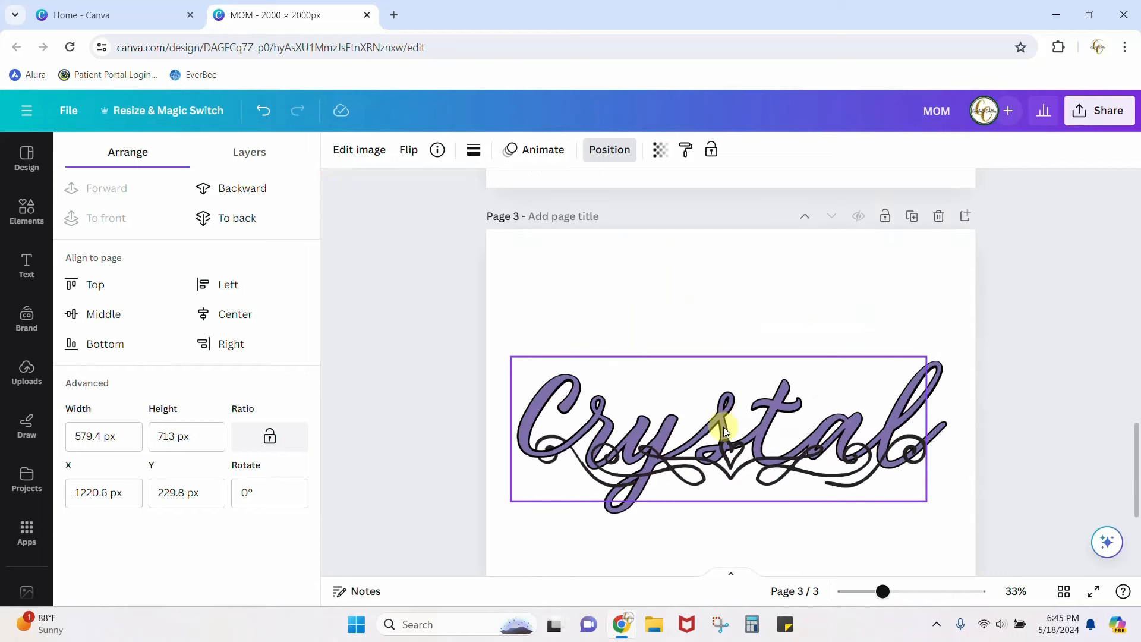
- Move the cropped heart flourish copy into the blank space above the lettering and extend its freeform crop to include the left end scroll
left_click_drag(723, 426, 762, 297)
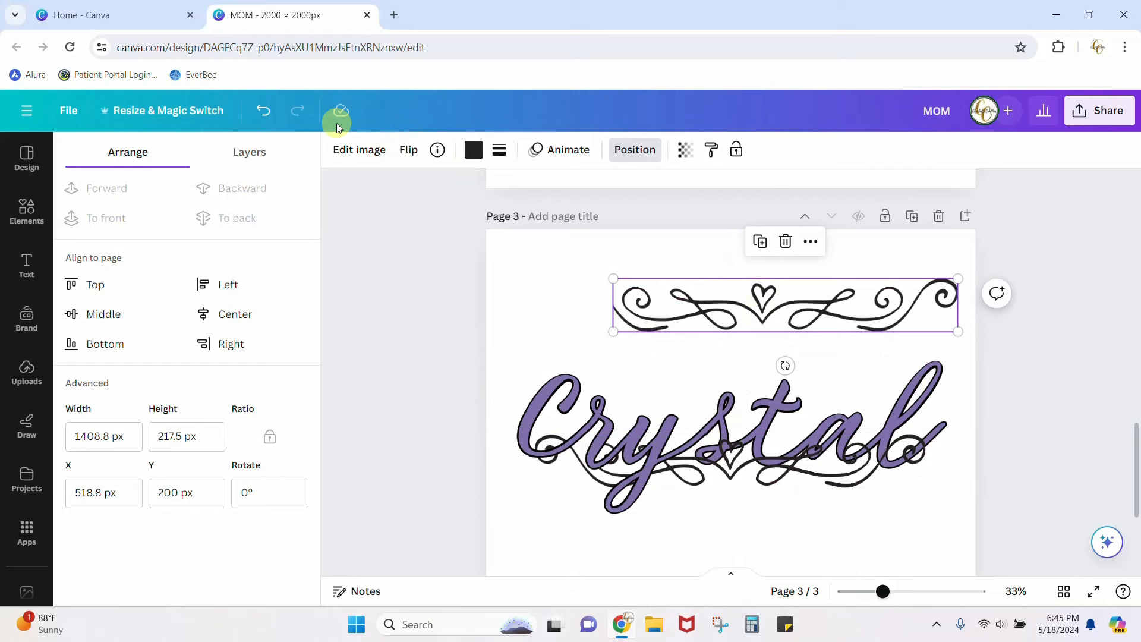
left_click(344, 154)
left_click(277, 155)
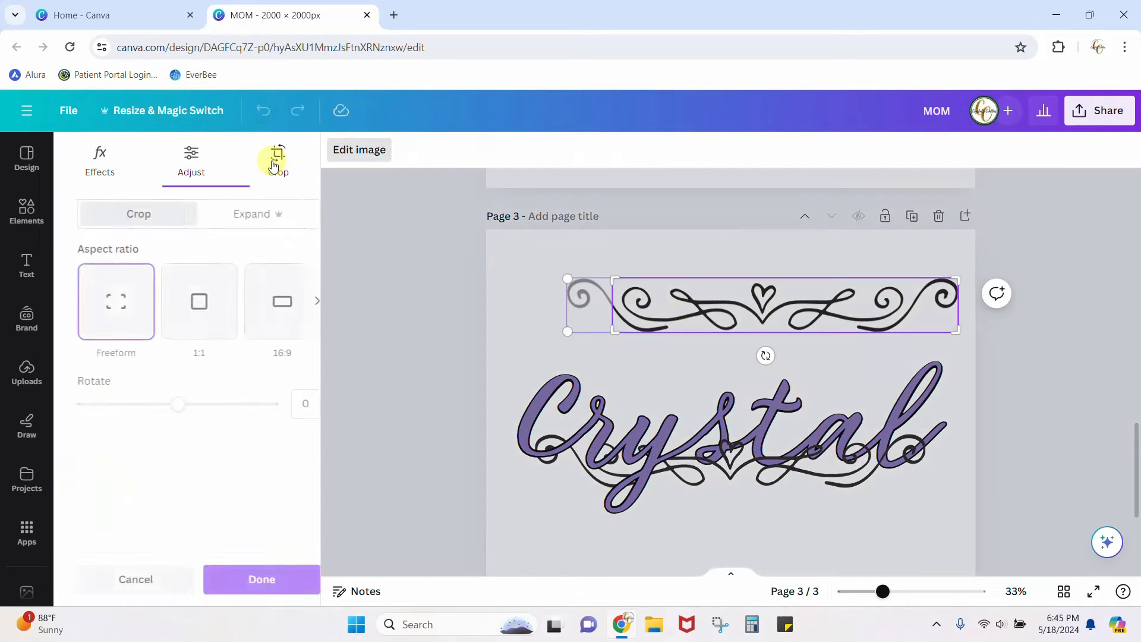
left_click_drag(615, 331, 559, 331)
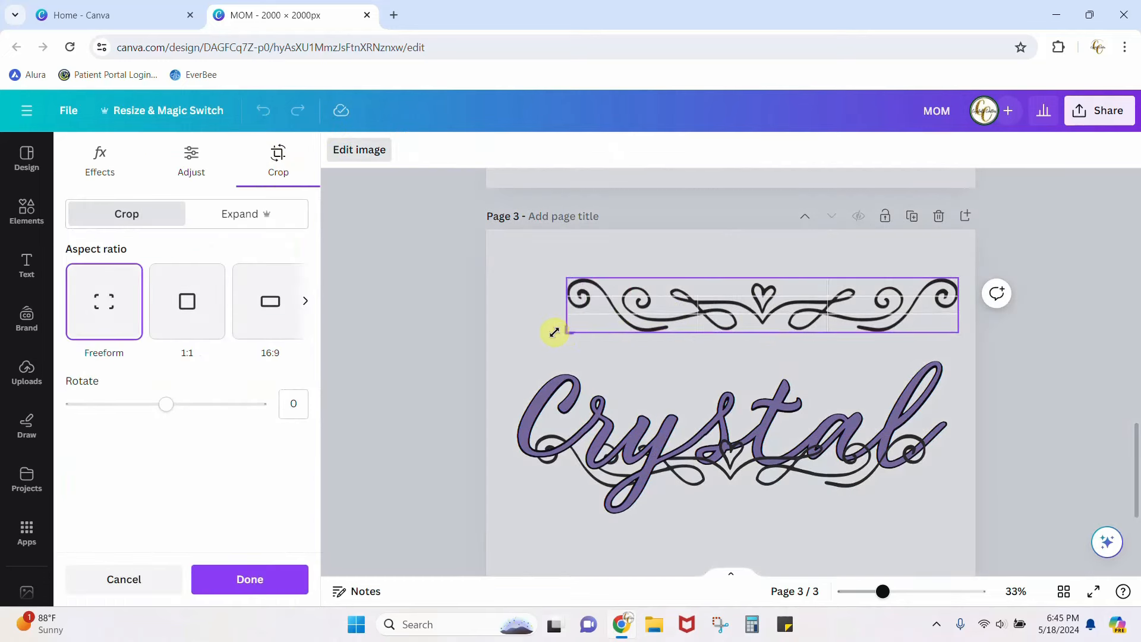
left_click(930, 367)
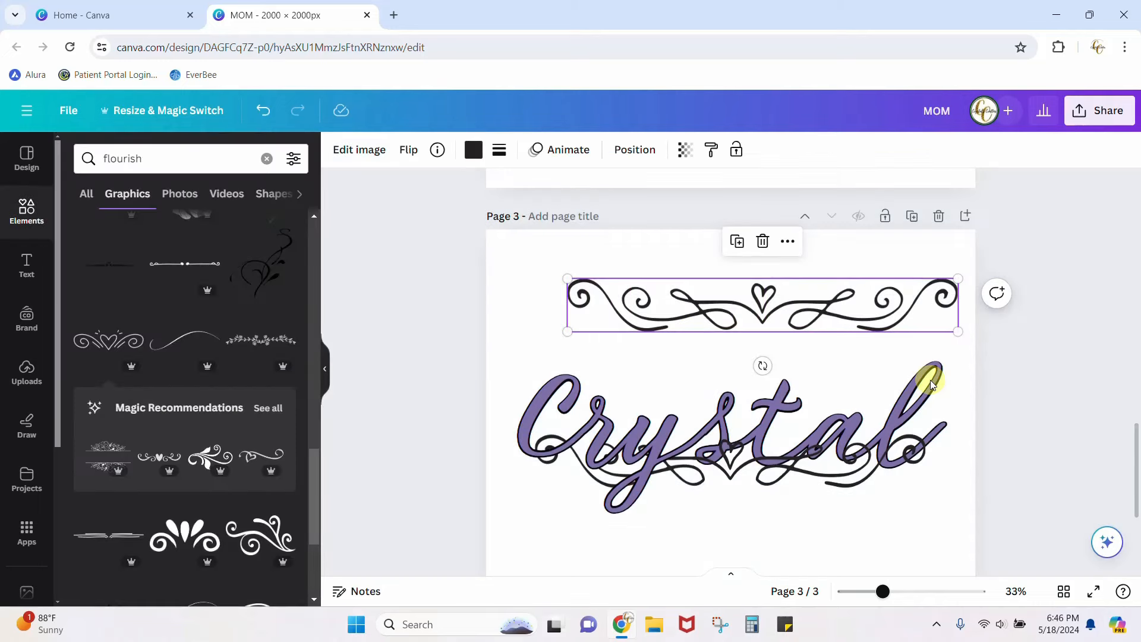